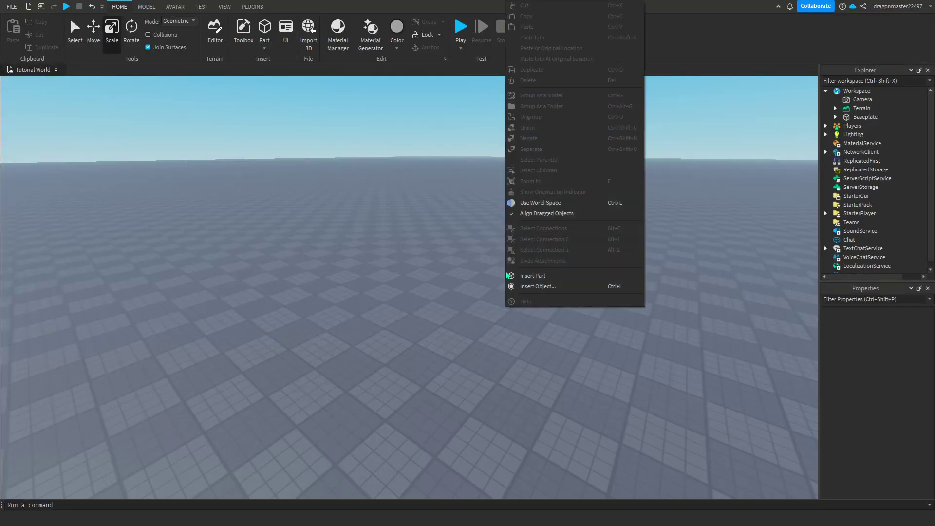
{"action": "left_click", "coordinate": [352, 278]}
{"action": "right_click_drag", "start_coordinate": [451, 267], "coordinate": [484, 259]}
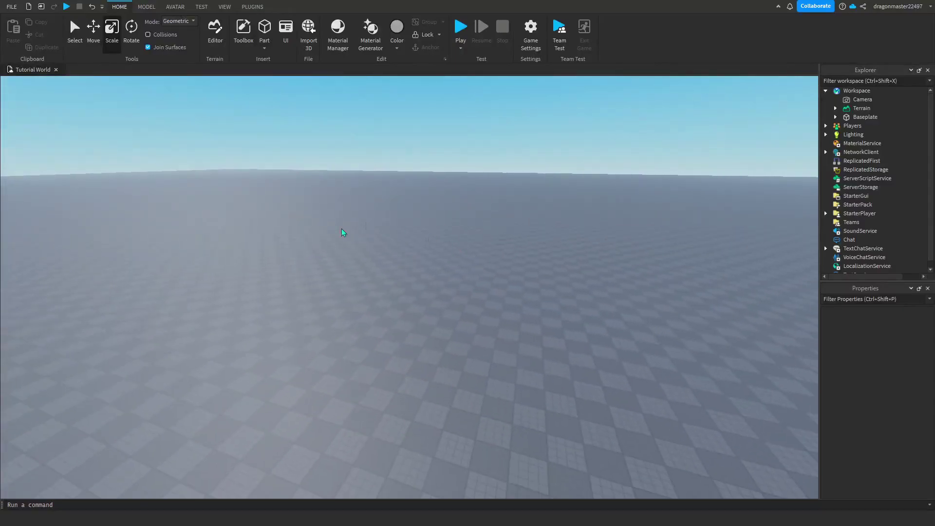
{"action": "right_click_drag", "start_coordinate": [431, 337], "coordinate": [572, 303]}
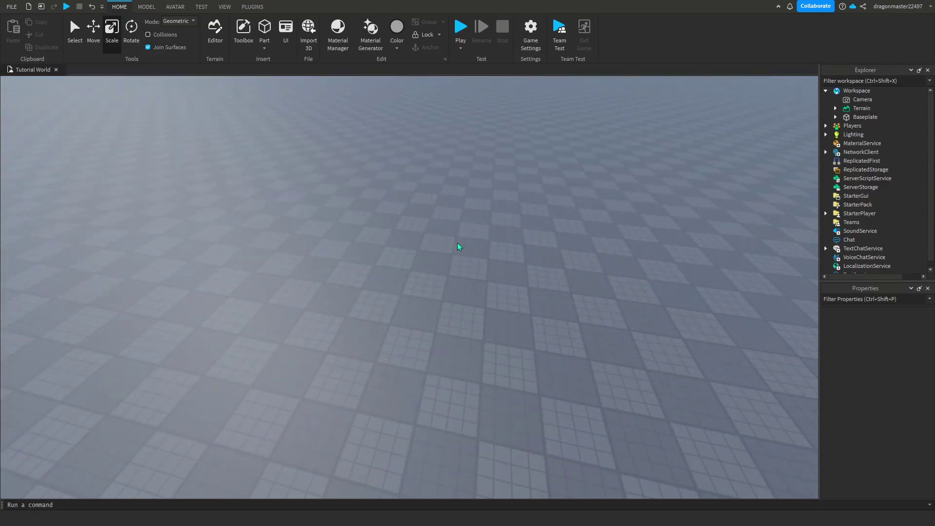
{"action": "right_click_drag", "start_coordinate": [418, 221], "coordinate": [445, 237]}
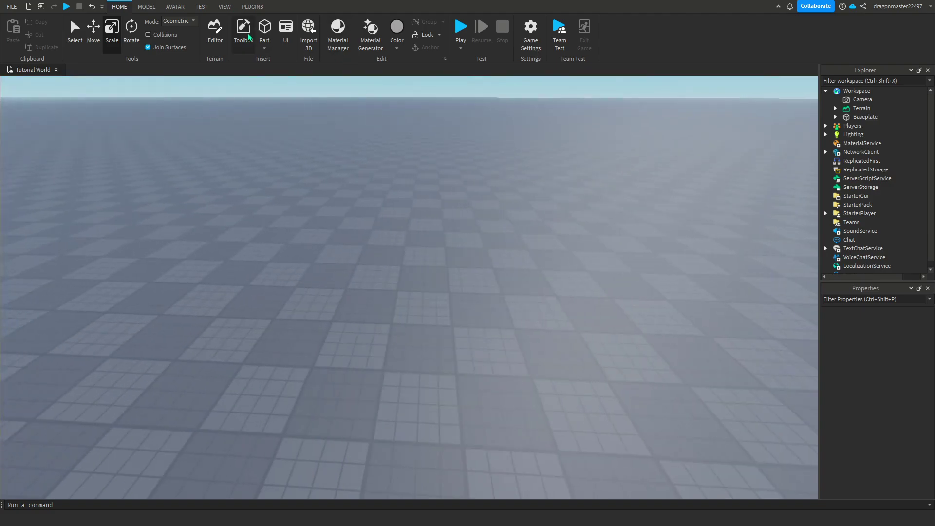
- Insert a block part on the baseplate and scale it along both horizontal axes into a wide flat slab
{"action": "left_click", "coordinate": [264, 36]}
{"action": "right_click_drag", "start_coordinate": [501, 249], "coordinate": [490, 281]}
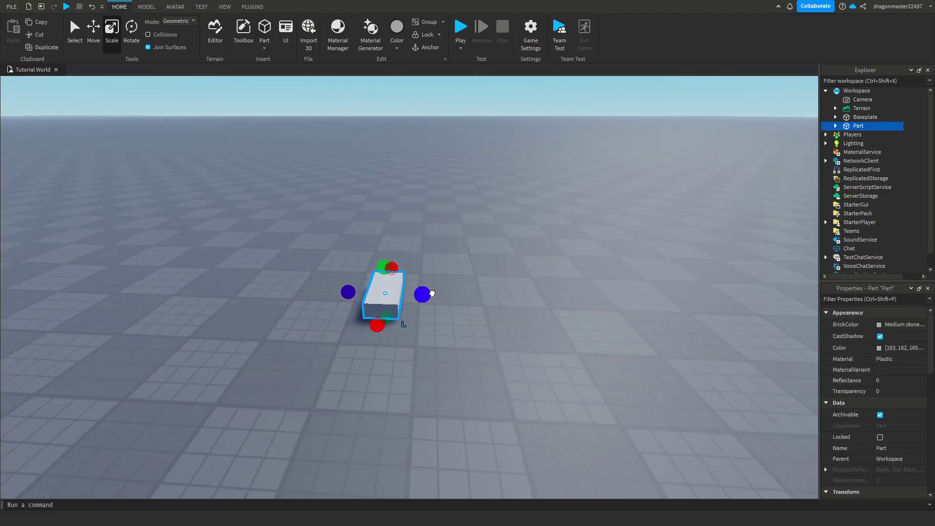
{"action": "left_click_drag", "start_coordinate": [432, 293], "coordinate": [584, 306]}
{"action": "right_click_drag", "start_coordinate": [584, 307], "coordinate": [445, 262]}
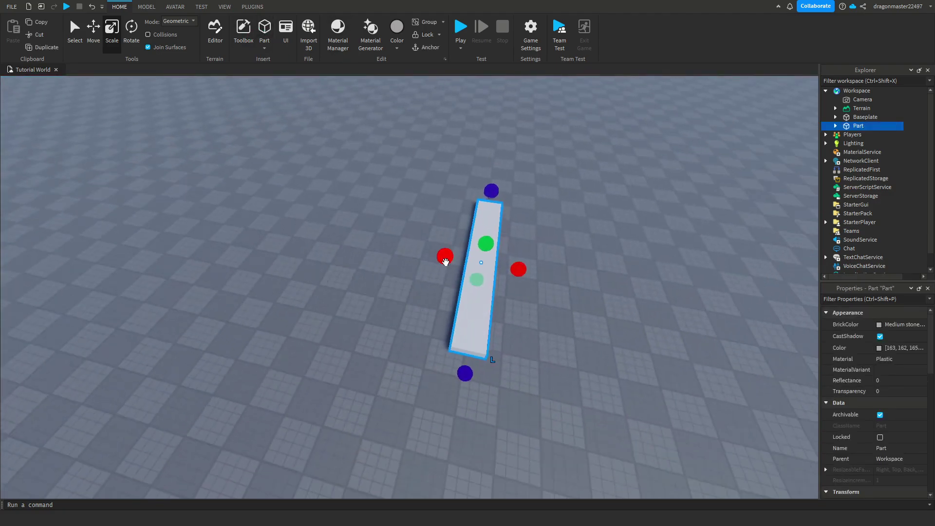
{"action": "left_click_drag", "start_coordinate": [445, 262], "coordinate": [345, 261]}
{"action": "right_click_drag", "start_coordinate": [366, 258], "coordinate": [371, 271]}
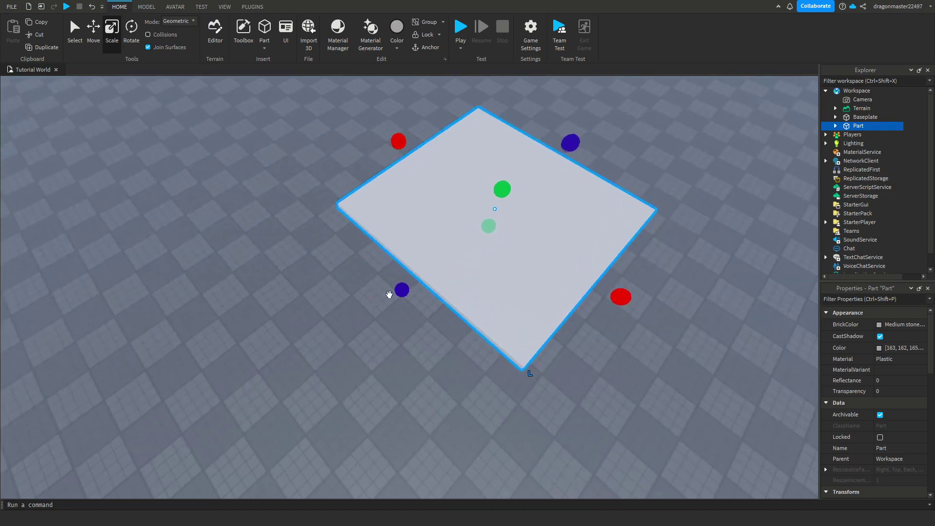
- Enlarge the flat slab further along both horizontal axes, keeping its thickness
{"action": "left_click_drag", "start_coordinate": [395, 292], "coordinate": [370, 310]}
{"action": "left_click_drag", "start_coordinate": [624, 301], "coordinate": [673, 334]}
{"action": "key", "text": "a"}
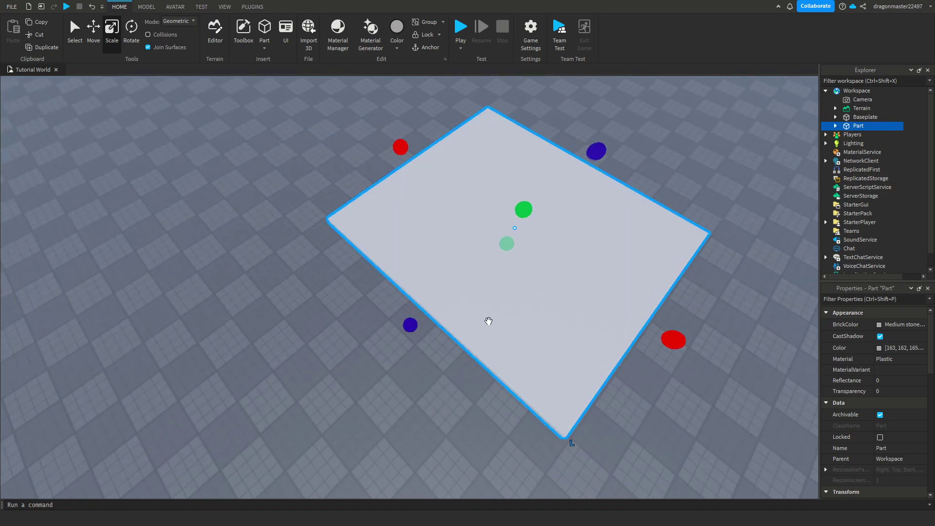
{"action": "left_click_drag", "start_coordinate": [415, 325], "coordinate": [378, 349]}
{"action": "key", "text": "a"}
{"action": "right_click_drag", "start_coordinate": [379, 349], "coordinate": [393, 170]}
{"action": "key", "text": "a"}
{"action": "key", "text": "w"}
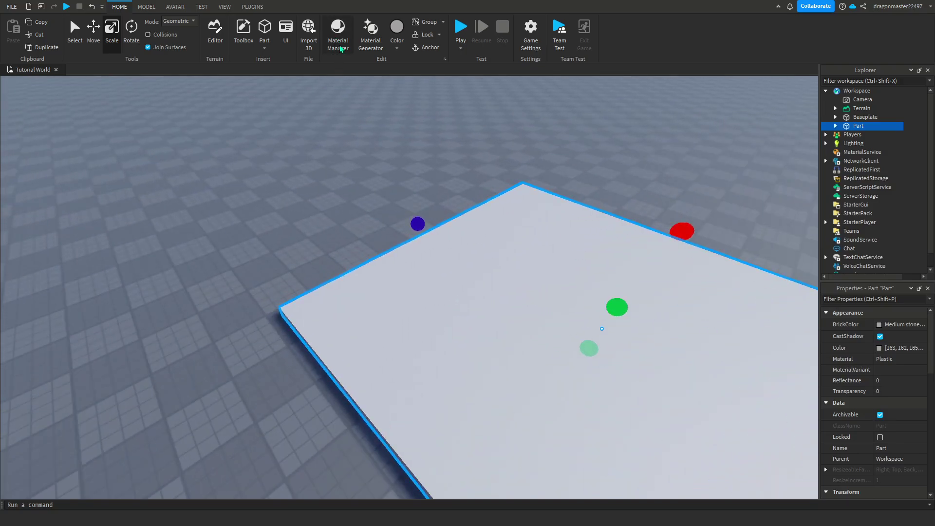
- Look over the materials offered in the Material Manager and close it
{"action": "left_click", "coordinate": [338, 47]}
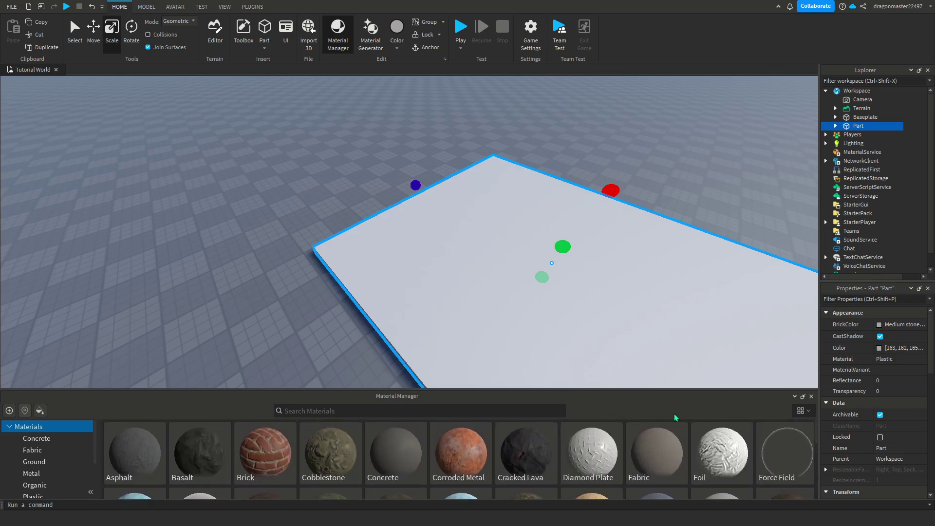
{"action": "left_click", "coordinate": [811, 396]}
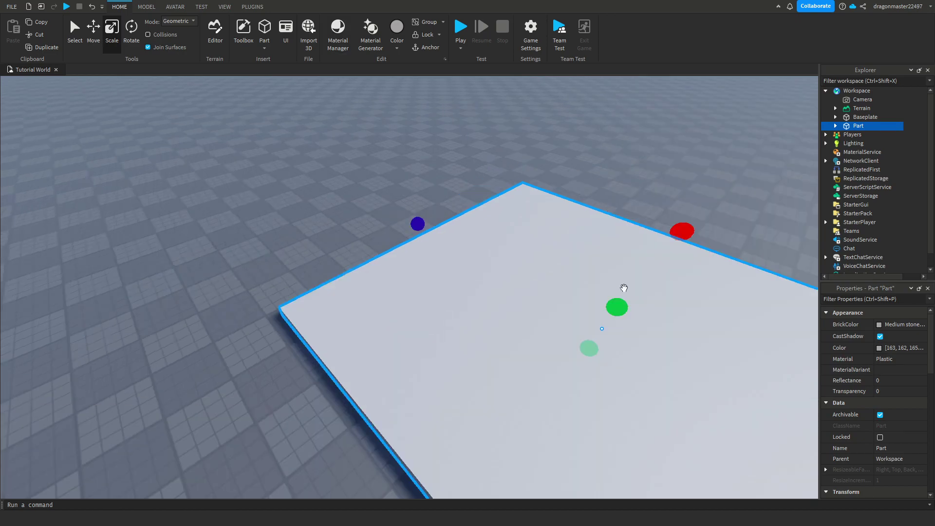
- Search the Toolbox models for "texture" and insert the [ST] PBR Material/Texture MEGA Pack
{"action": "left_click", "coordinate": [249, 39]}
{"action": "left_click", "coordinate": [101, 104]}
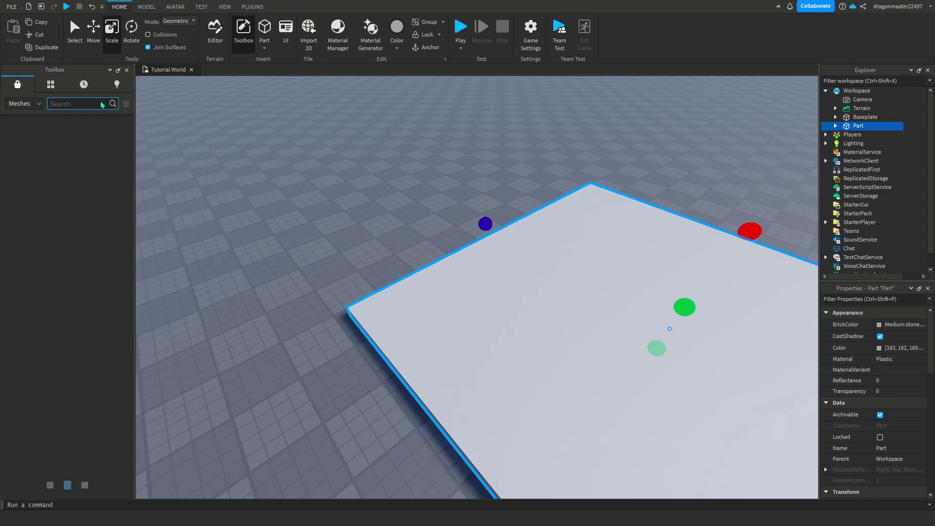
{"action": "left_click", "coordinate": [42, 115]}
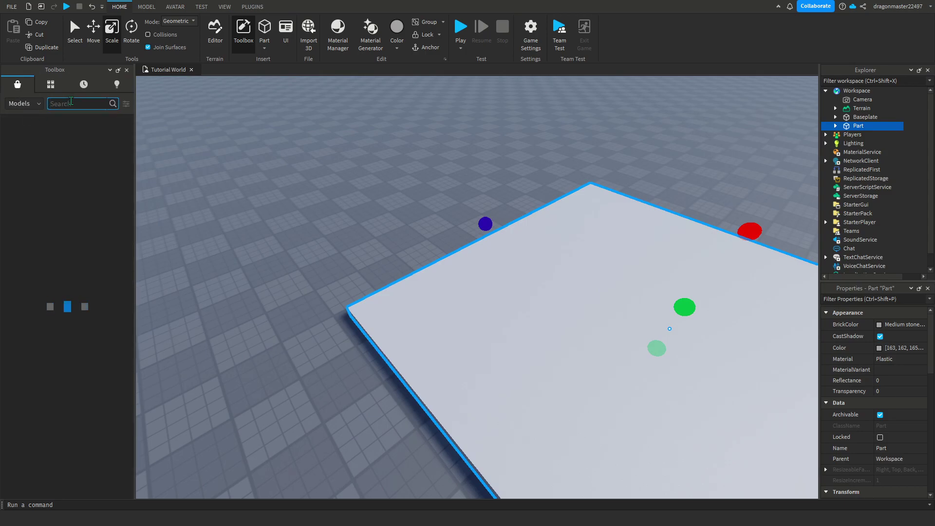
{"action": "type", "text": "tex"}
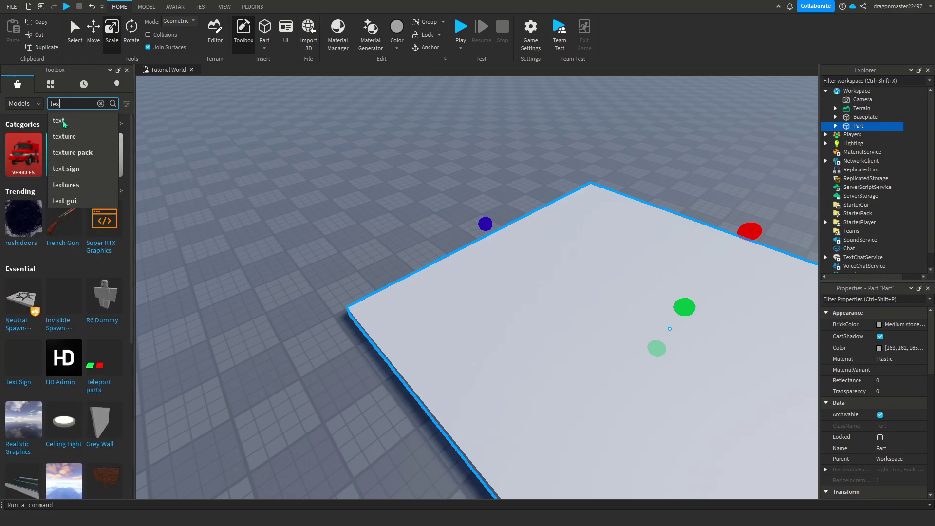
{"action": "left_click", "coordinate": [68, 137]}
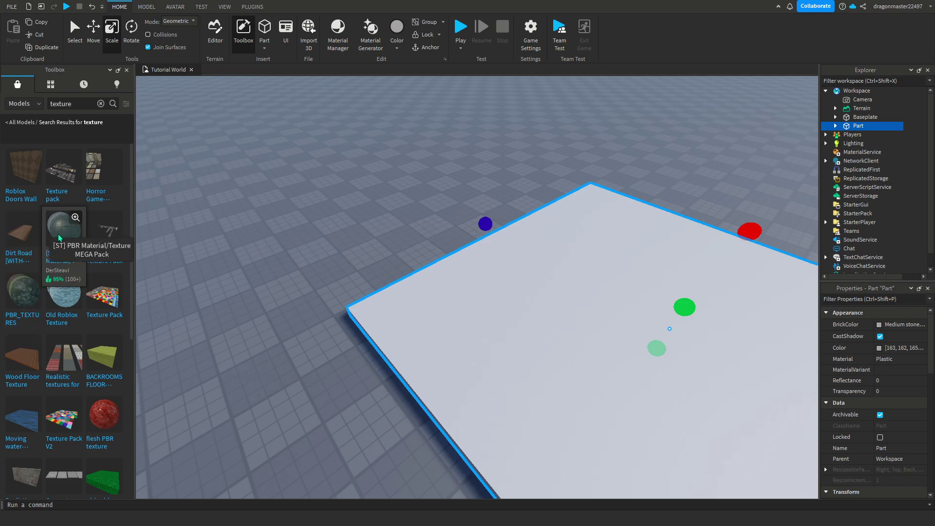
{"action": "left_click", "coordinate": [60, 235]}
{"action": "left_click", "coordinate": [612, 176]}
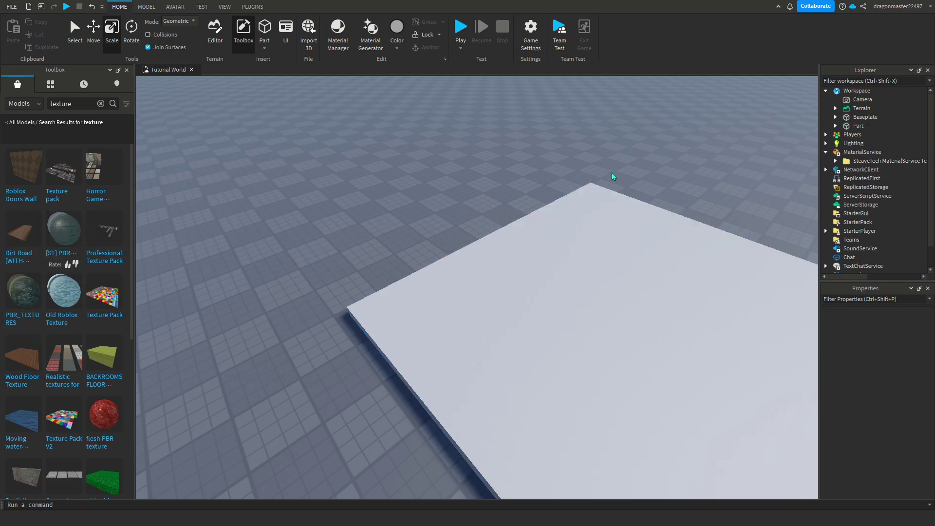
{"action": "right_click_drag", "start_coordinate": [612, 175], "coordinate": [623, 173]}
{"action": "scroll", "coordinate": [616, 139], "scroll_direction": "down", "scroll_amount": 5}
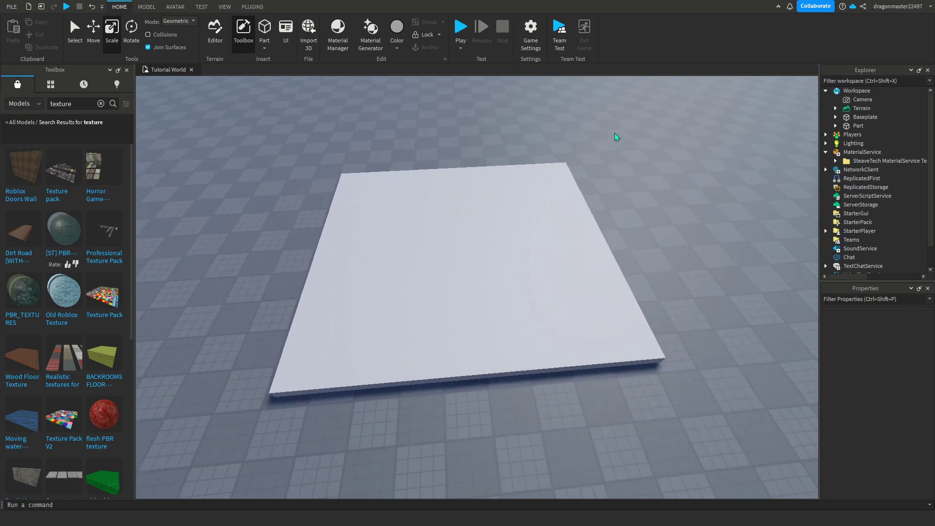
{"action": "left_click", "coordinate": [126, 70]}
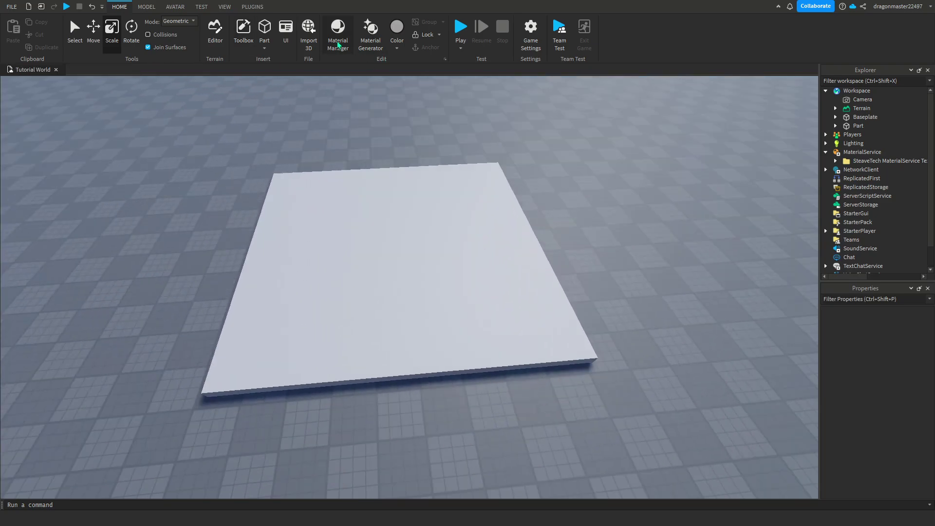
- Apply the Wood 9 material variant from the Material Manager to the flat slab
{"action": "left_click", "coordinate": [368, 172]}
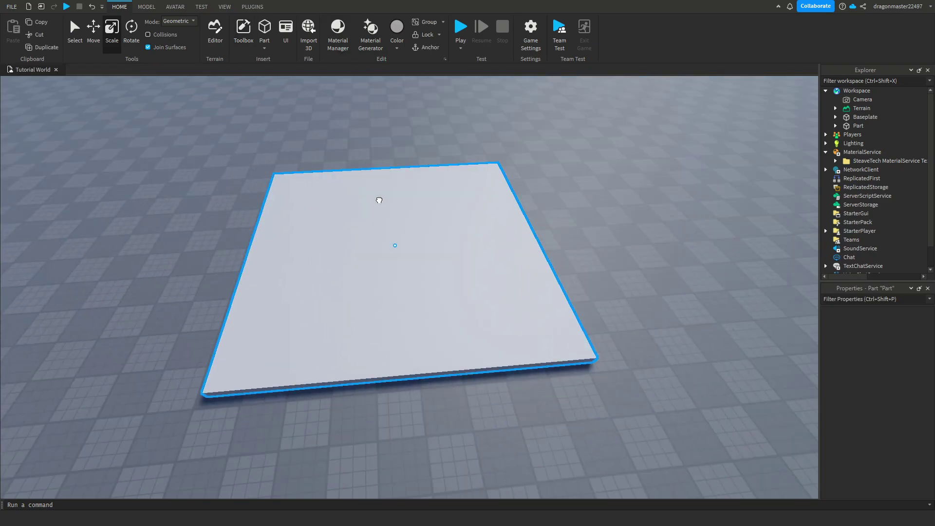
{"action": "left_click", "coordinate": [335, 33]}
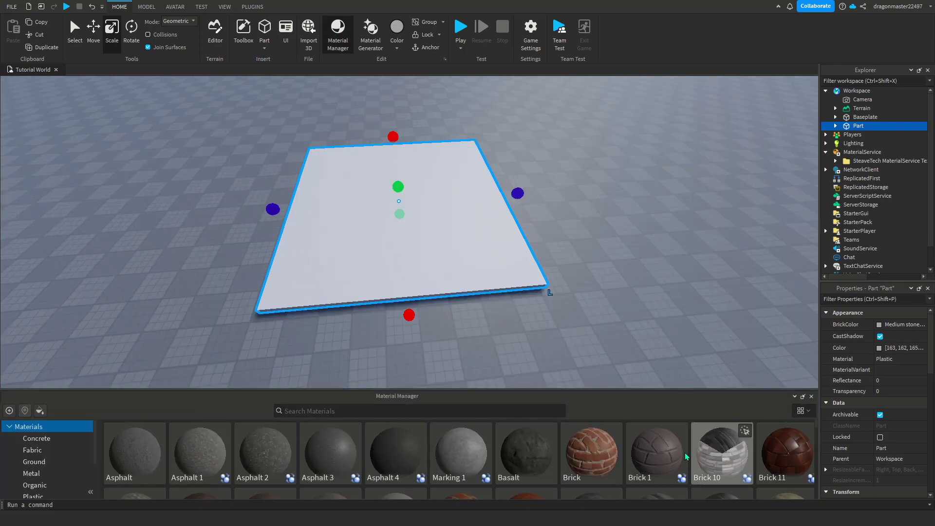
{"action": "scroll", "coordinate": [507, 443], "scroll_direction": "down", "scroll_amount": 5}
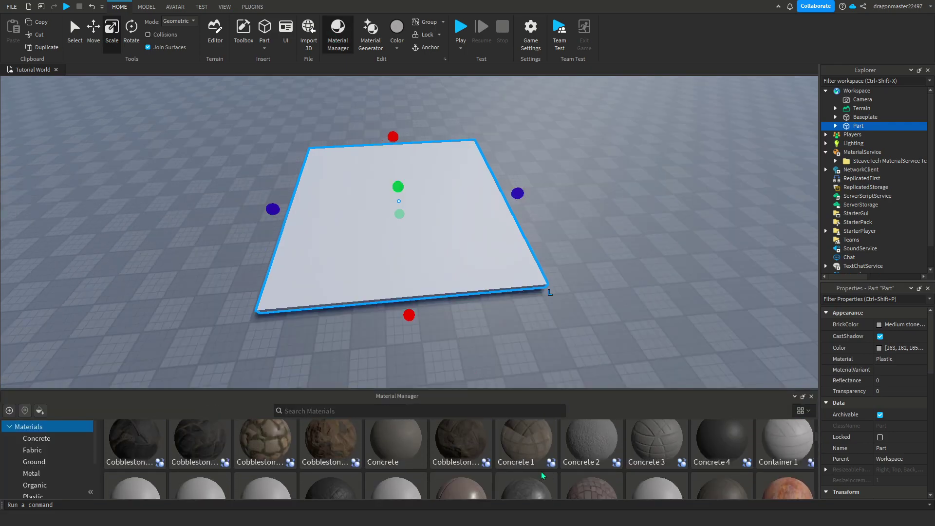
{"action": "scroll", "coordinate": [541, 472], "scroll_direction": "down", "scroll_amount": 5}
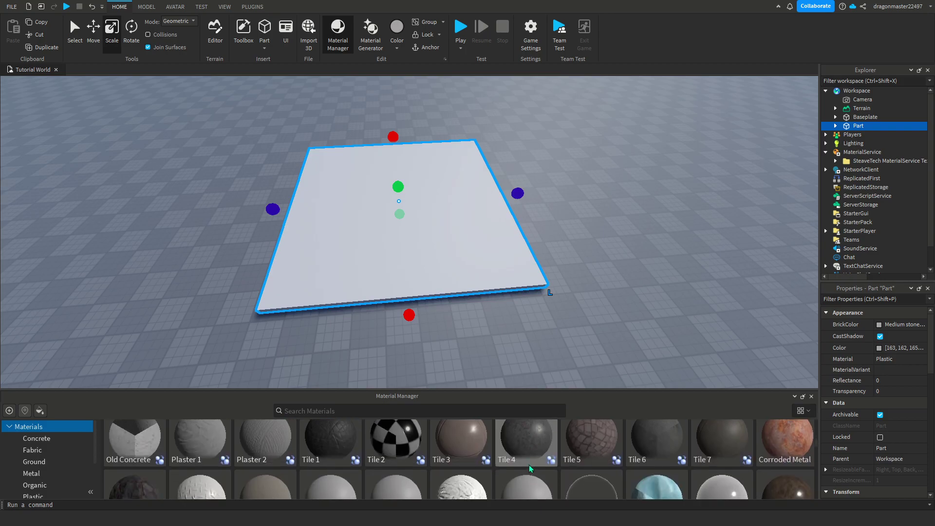
{"action": "scroll", "coordinate": [528, 464], "scroll_direction": "down", "scroll_amount": 4}
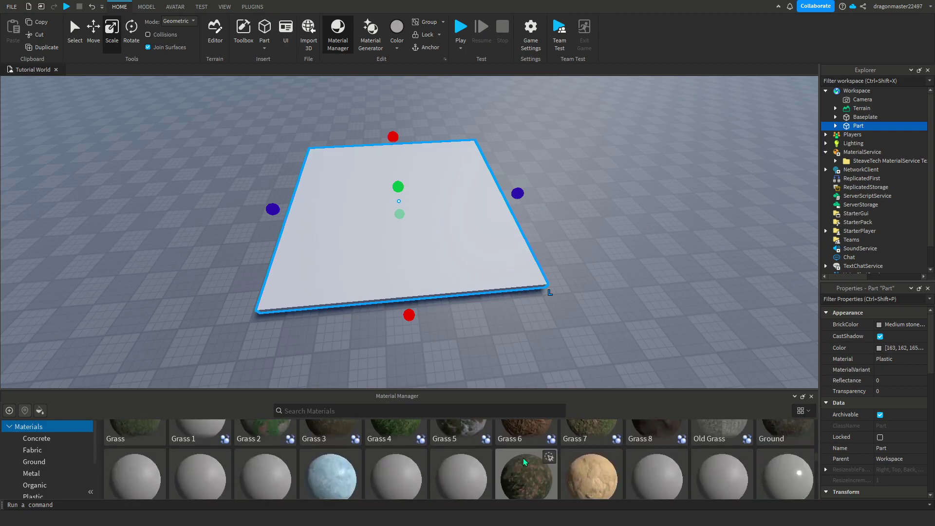
{"action": "scroll", "coordinate": [523, 457], "scroll_direction": "down", "scroll_amount": 4}
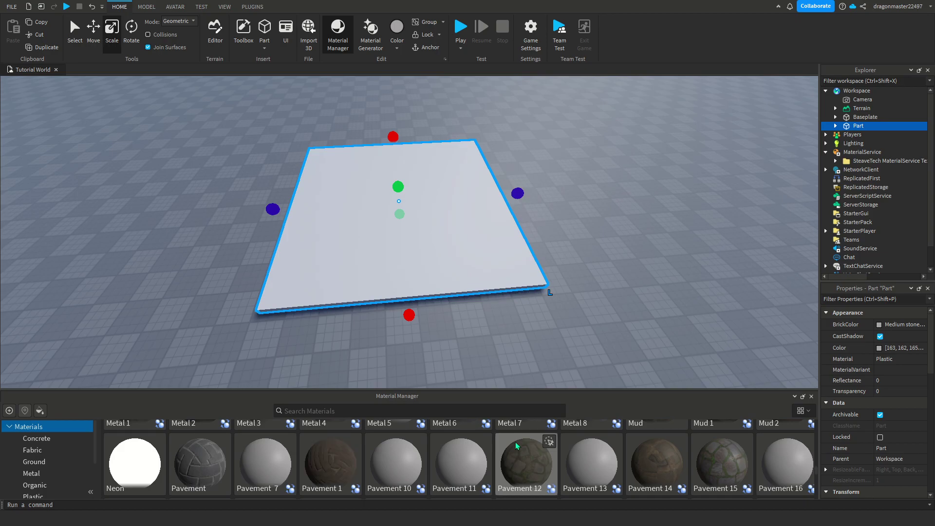
{"action": "scroll", "coordinate": [511, 441], "scroll_direction": "down", "scroll_amount": 5}
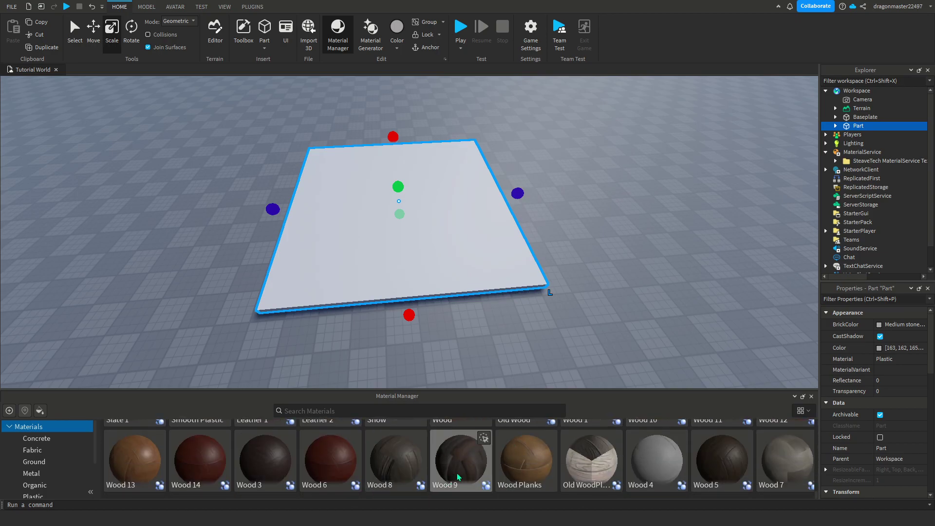
{"action": "left_click", "coordinate": [484, 443]}
{"action": "scroll", "coordinate": [541, 288], "scroll_direction": "up", "scroll_amount": 10}
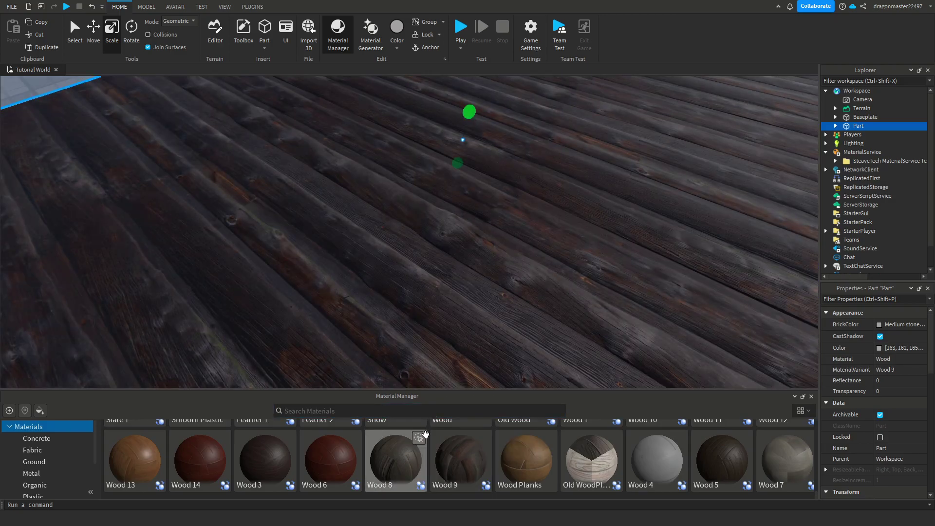
- Try the Wood 8, Wood 3, Wood 14 and Wood 9 material variants on the slab
{"action": "left_click", "coordinate": [420, 438]}
{"action": "scroll", "coordinate": [505, 261], "scroll_direction": "down", "scroll_amount": 5}
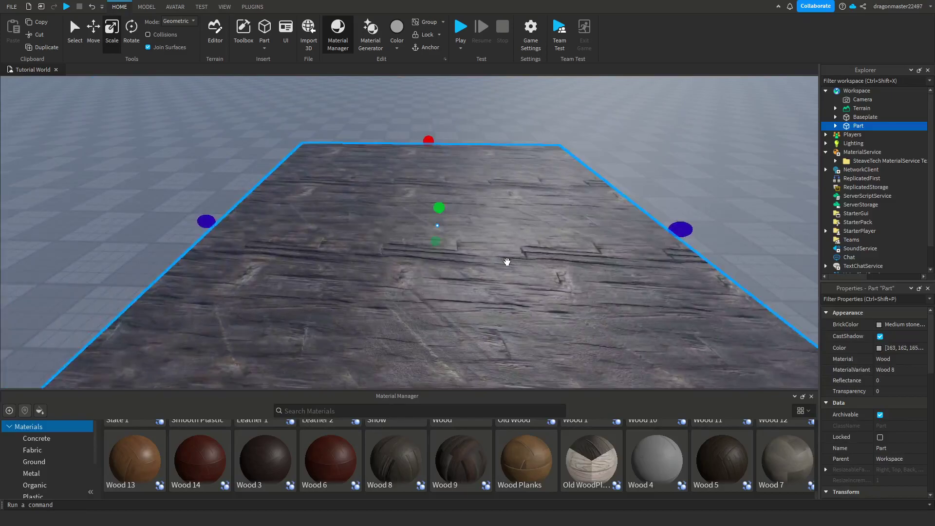
{"action": "right_click_drag", "start_coordinate": [507, 262], "coordinate": [502, 311]}
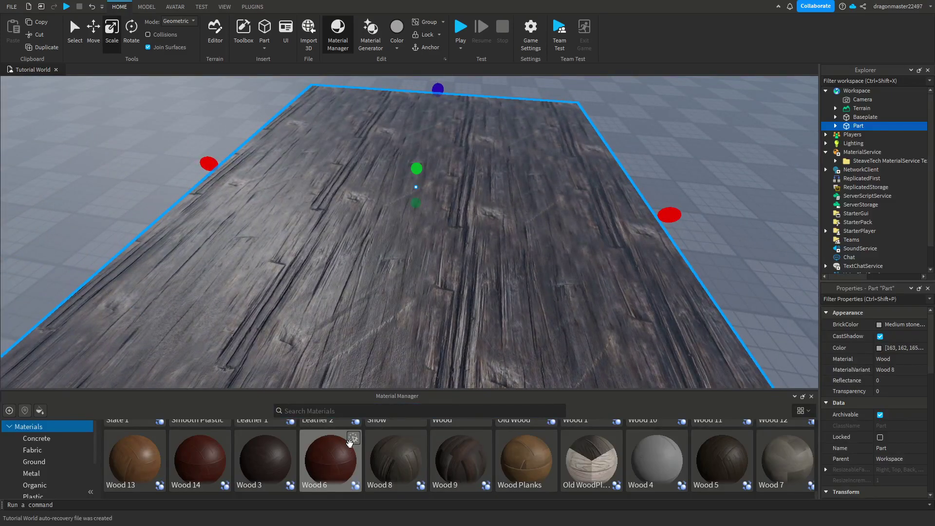
{"action": "left_click", "coordinate": [288, 438]}
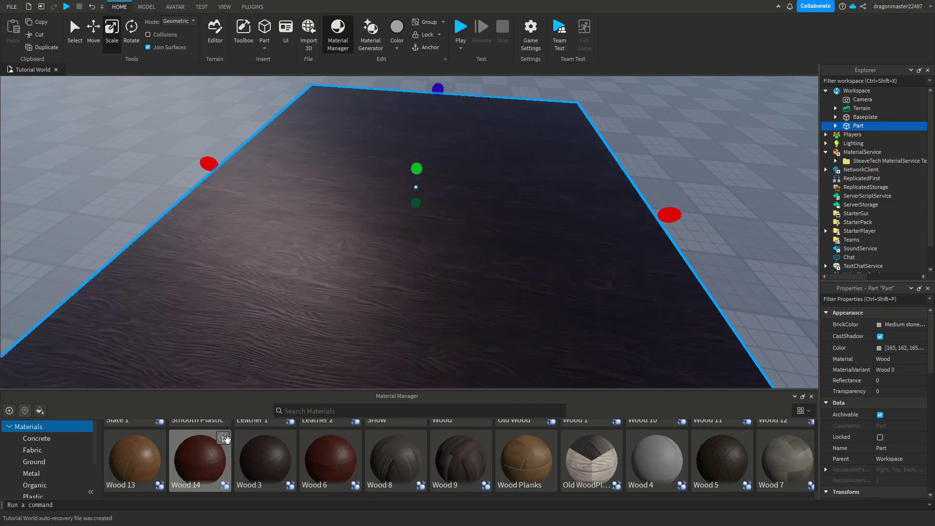
{"action": "left_click", "coordinate": [225, 438]}
{"action": "left_click", "coordinate": [483, 438]}
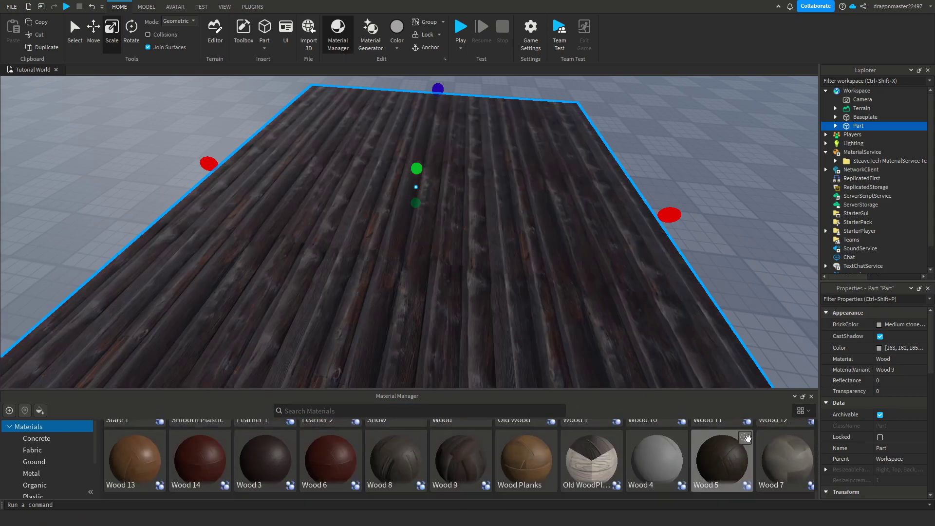
- Try the Wood 5, Wood 4 and Old WoodPlanks material variants on the slab
{"action": "left_click", "coordinate": [746, 438]}
{"action": "scroll", "coordinate": [628, 289], "scroll_direction": "up", "scroll_amount": 5}
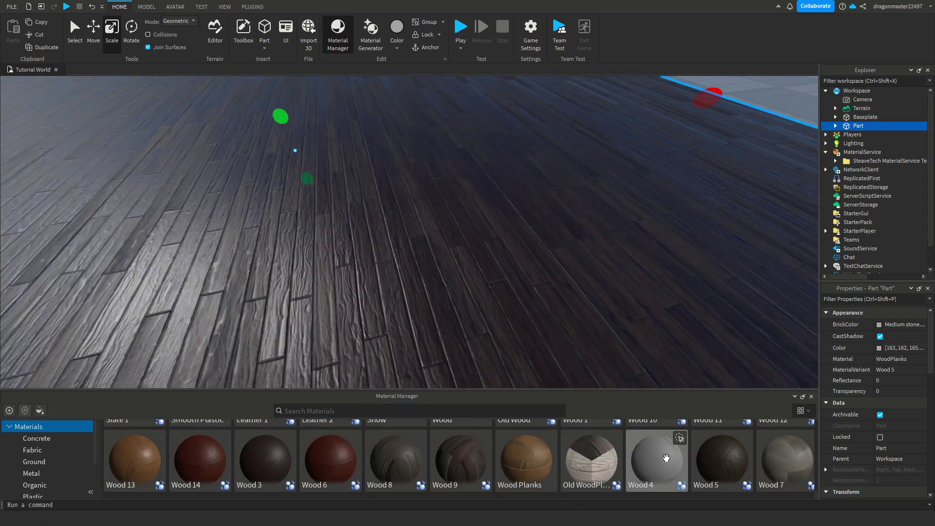
{"action": "left_click", "coordinate": [677, 439]}
{"action": "left_click", "coordinate": [613, 436]}
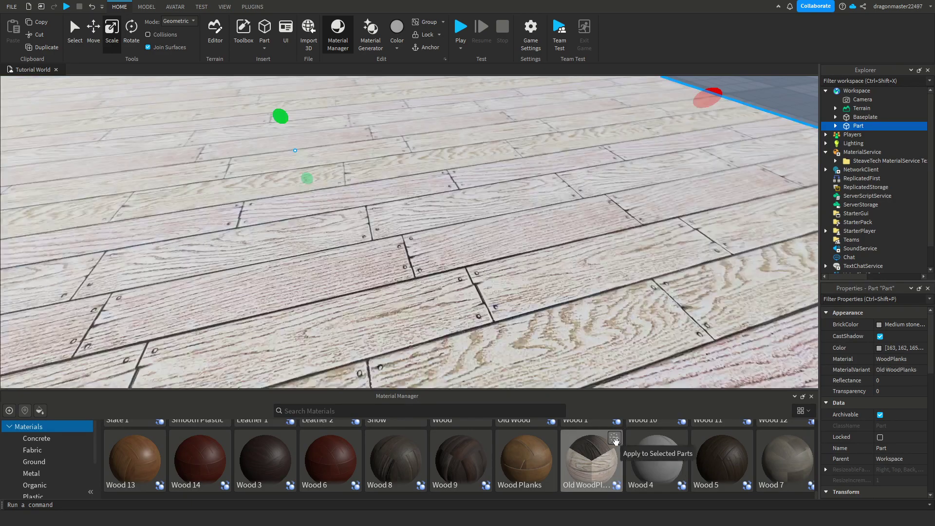
{"action": "scroll", "coordinate": [590, 285], "scroll_direction": "down", "scroll_amount": 5}
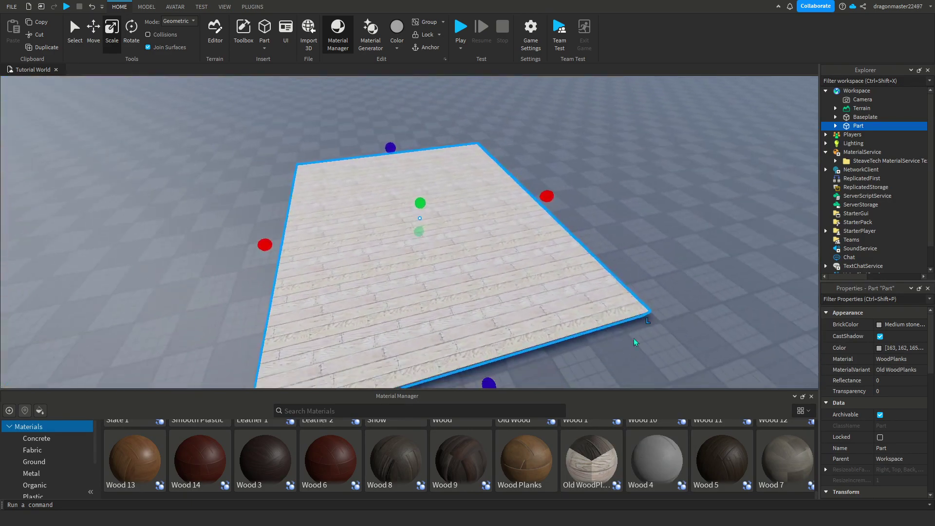
- Preview the Wood 12 material variant on the slab, and apply Wood 11 instead
{"action": "scroll", "coordinate": [720, 427], "scroll_direction": "up", "scroll_amount": 2}
{"action": "left_click", "coordinate": [810, 445]}
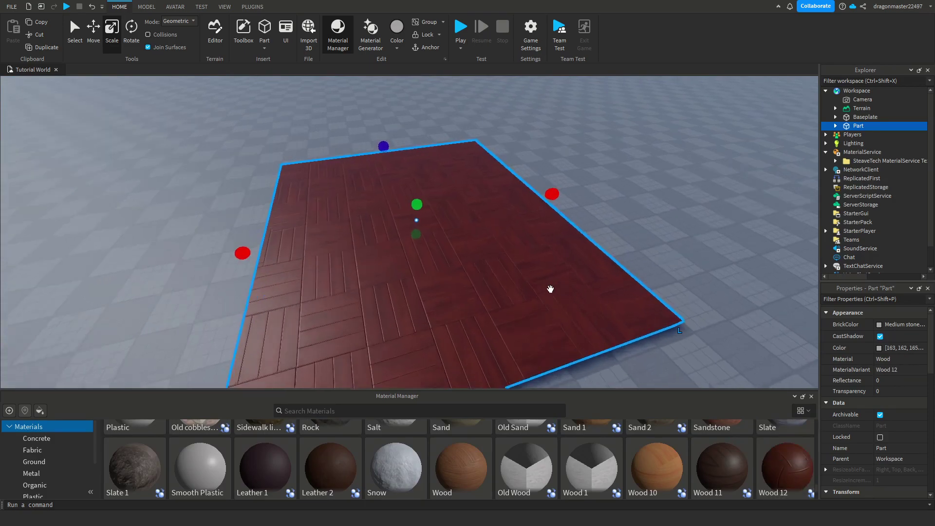
{"action": "scroll", "coordinate": [549, 290], "scroll_direction": "up", "scroll_amount": 3}
{"action": "left_click", "coordinate": [742, 446]}
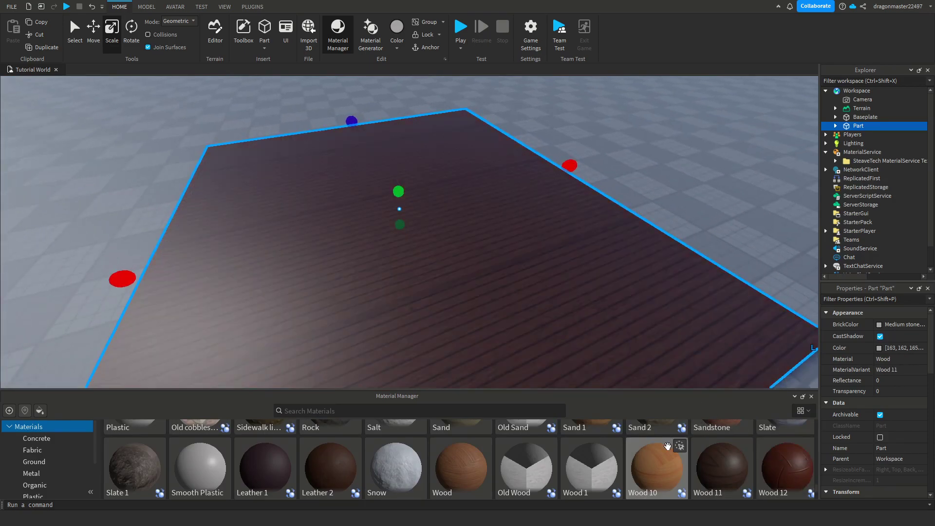
{"action": "right_click_drag", "start_coordinate": [606, 176], "coordinate": [607, 194]}
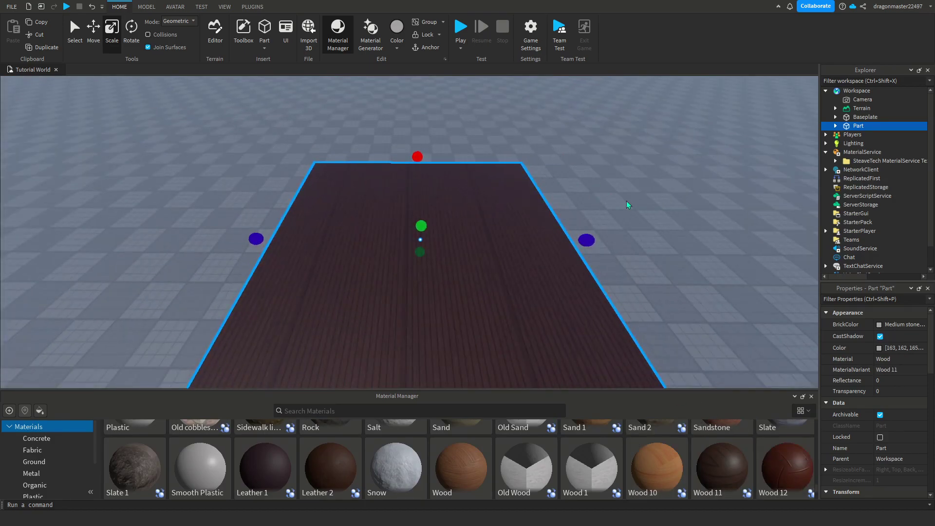
- Try a Transparency of 1 on the floor slab, and return it to 0
{"action": "left_click", "coordinate": [810, 397]}
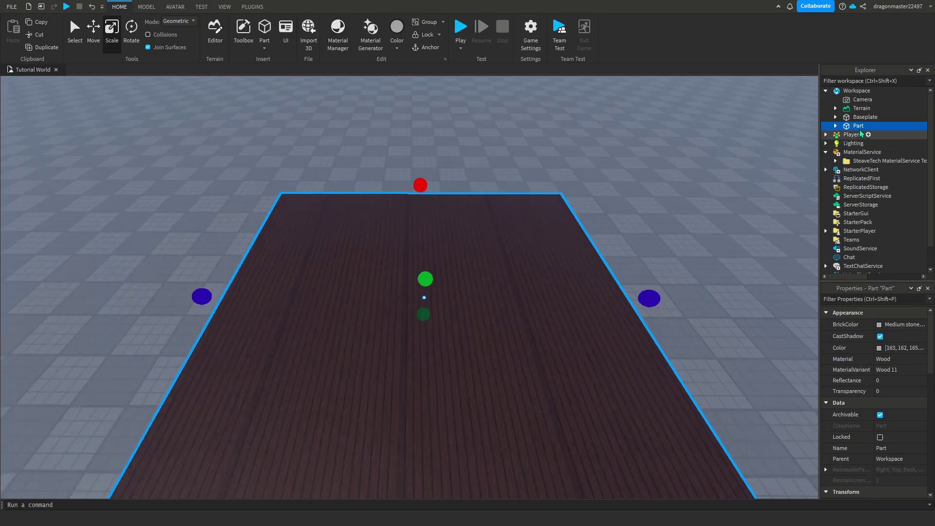
{"action": "left_click", "coordinate": [835, 127]}
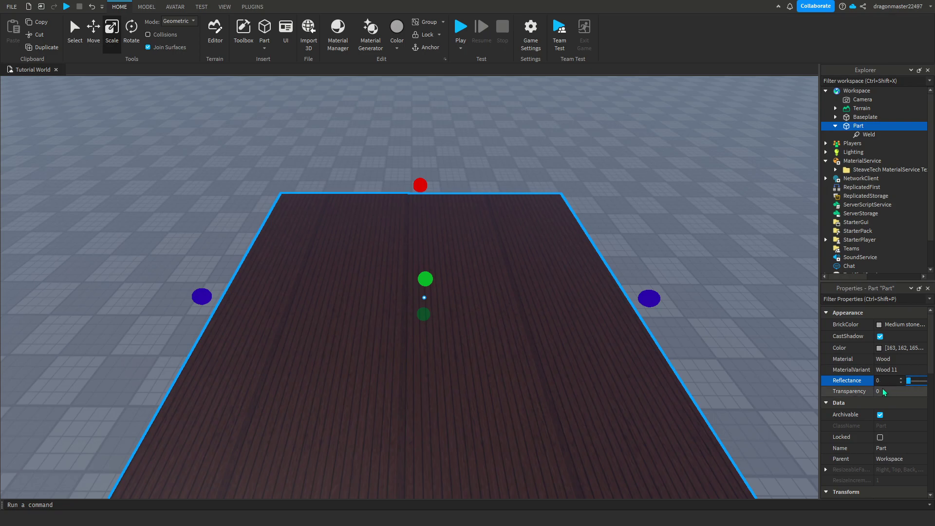
{"action": "left_click_drag", "start_coordinate": [909, 391], "coordinate": [927, 392]}
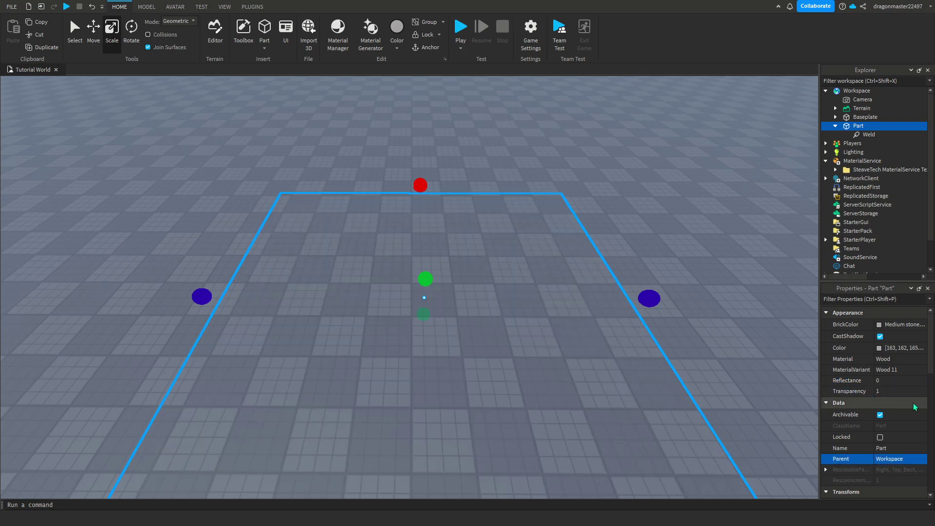
{"action": "left_click", "coordinate": [891, 391]}
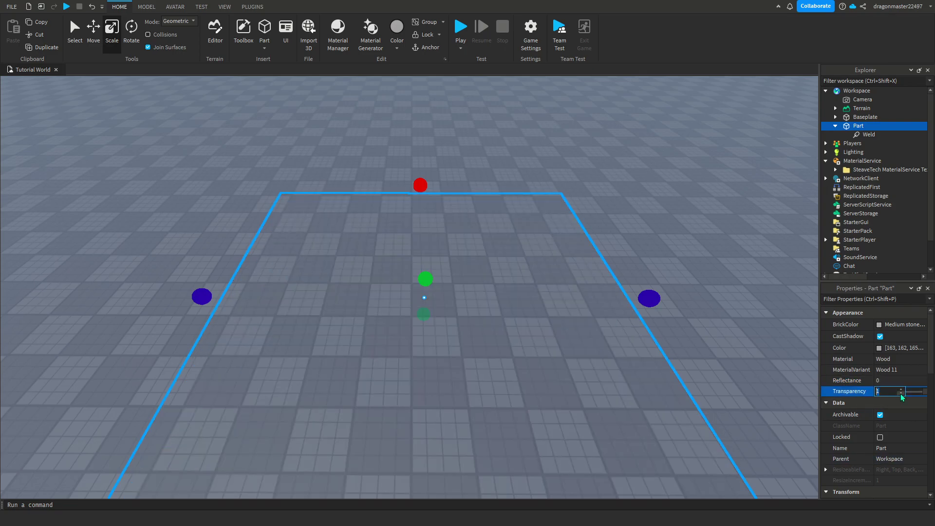
{"action": "type", "text": "0"}
- Examine the floor slab's wood surface and thickness from several angles and distances
{"action": "left_click", "coordinate": [758, 241]}
{"action": "right_click_drag", "start_coordinate": [757, 241], "coordinate": [758, 241]}
{"action": "left_click", "coordinate": [562, 303]}
{"action": "right_click_drag", "start_coordinate": [563, 303], "coordinate": [563, 303]}
{"action": "scroll", "coordinate": [562, 303], "scroll_direction": "down", "scroll_amount": 3}
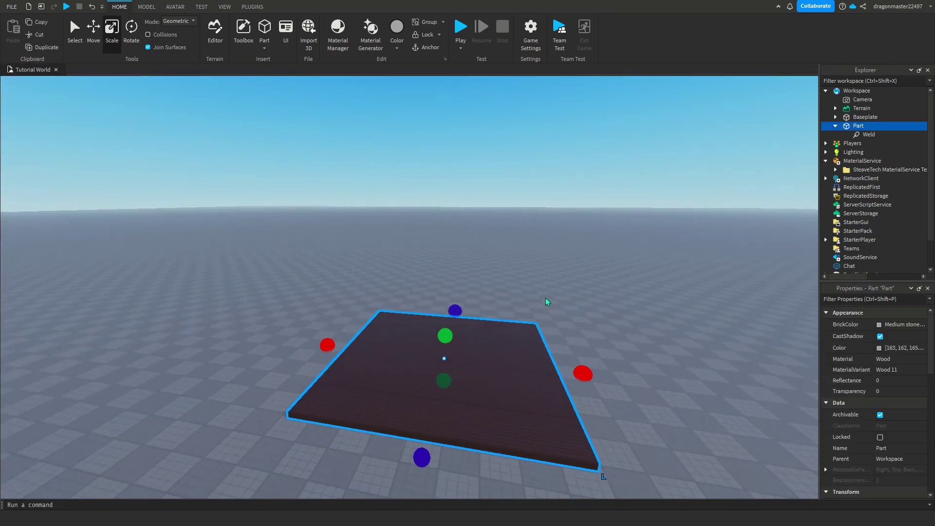
{"action": "left_click", "coordinate": [599, 302]}
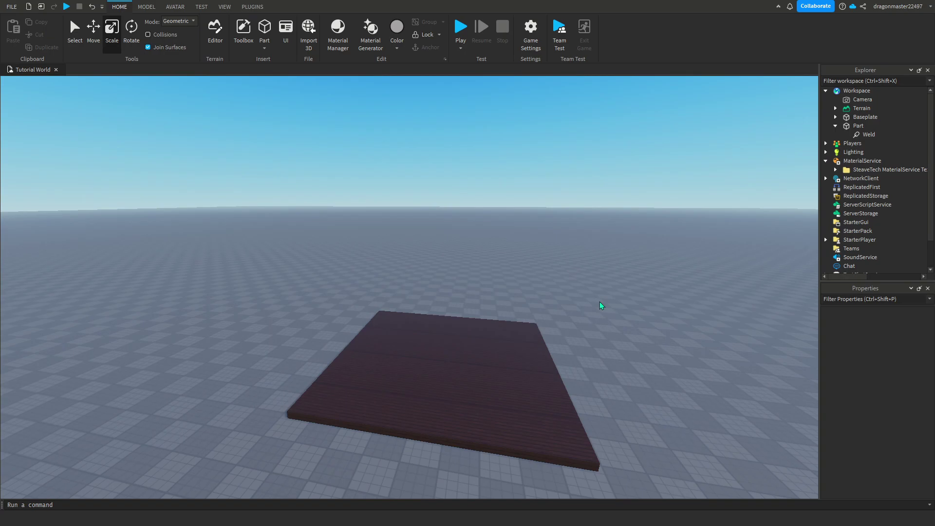
{"action": "scroll", "coordinate": [612, 271], "scroll_direction": "up", "scroll_amount": 5}
{"action": "scroll", "coordinate": [615, 271], "scroll_direction": "down", "scroll_amount": 5}
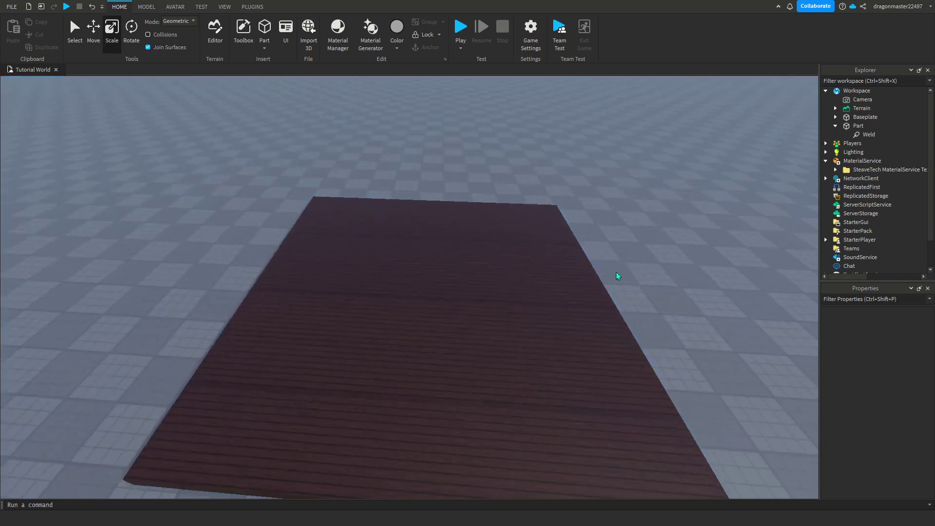
- Duplicate the floor slab and rescale the copy into a thin, upright wall along one edge of the floor
{"action": "right_click", "coordinate": [546, 276]}
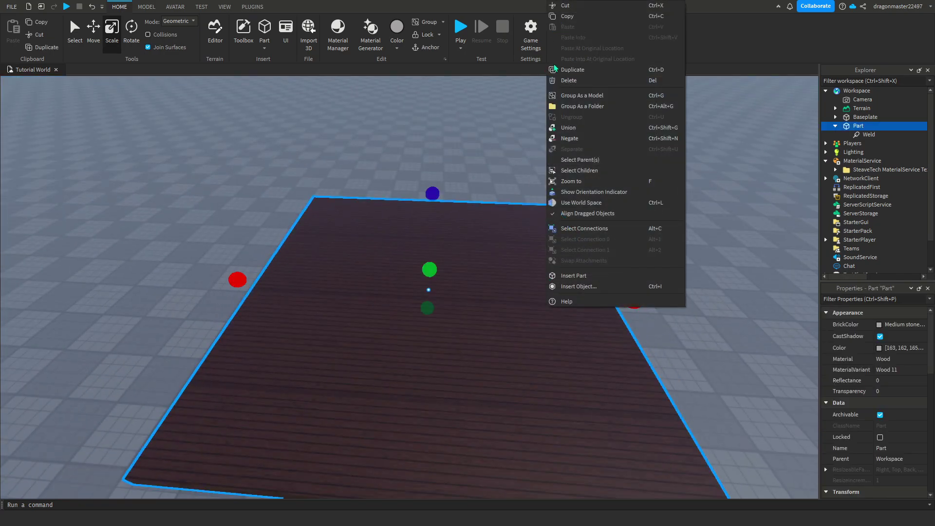
{"action": "left_click", "coordinate": [564, 69]}
{"action": "left_click_drag", "start_coordinate": [638, 302], "coordinate": [310, 291]}
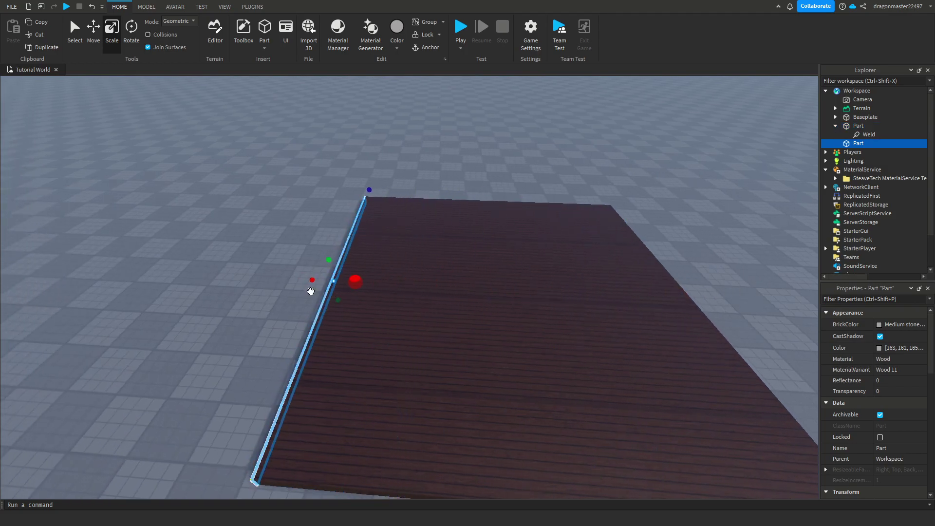
{"action": "right_click_drag", "start_coordinate": [311, 291], "coordinate": [325, 290]}
{"action": "left_click_drag", "start_coordinate": [478, 299], "coordinate": [486, 298]}
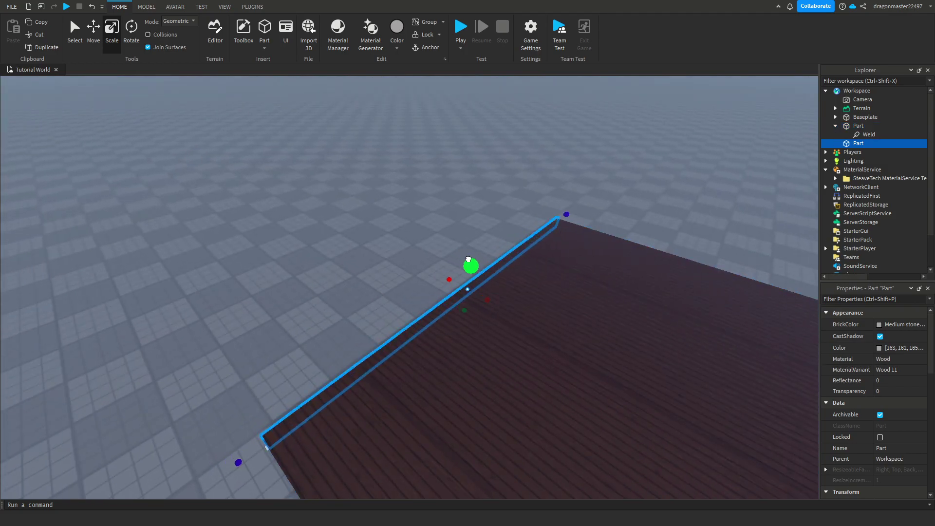
{"action": "left_click_drag", "start_coordinate": [468, 259], "coordinate": [496, 93]}
{"action": "right_click_drag", "start_coordinate": [563, 229], "coordinate": [461, 272]}
- Try the Leather 1 and Wood 12 material variants on the wall, and apply Wood 9 instead
{"action": "left_click", "coordinate": [342, 39]}
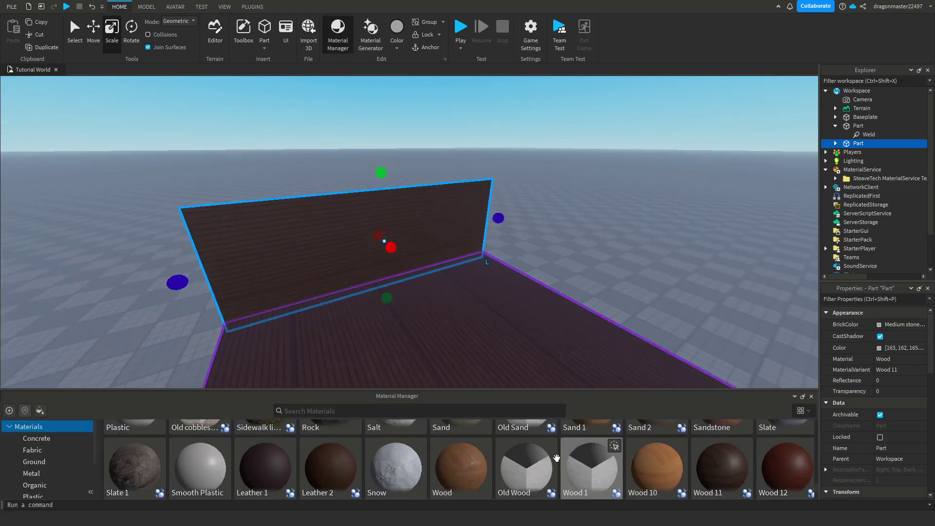
{"action": "mouse_move", "coordinate": [293, 451]}
{"action": "scroll", "coordinate": [526, 458], "scroll_direction": "down", "scroll_amount": 2}
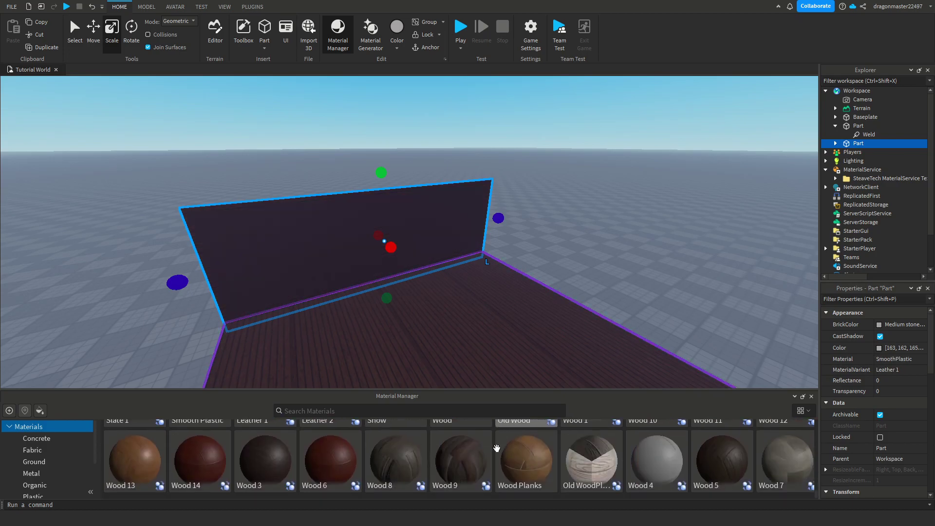
{"action": "mouse_move", "coordinate": [526, 453]}
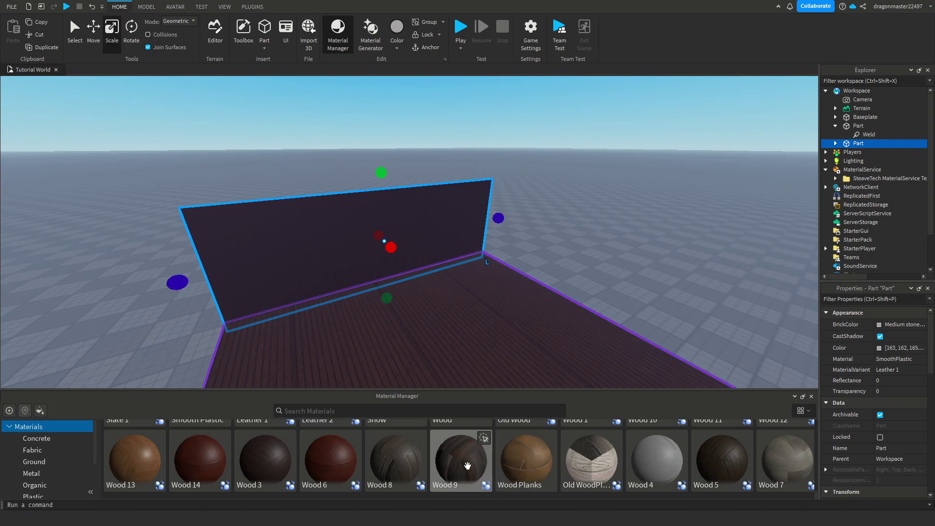
{"action": "scroll", "coordinate": [572, 463], "scroll_direction": "up", "scroll_amount": 2}
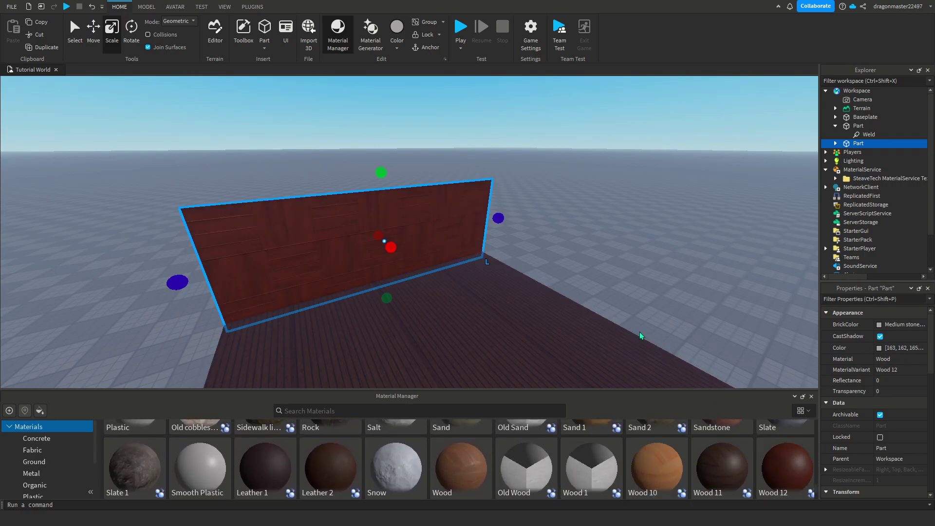
{"action": "scroll", "coordinate": [640, 336], "scroll_direction": "up", "scroll_amount": 3}
{"action": "scroll", "coordinate": [548, 463], "scroll_direction": "down", "scroll_amount": 2}
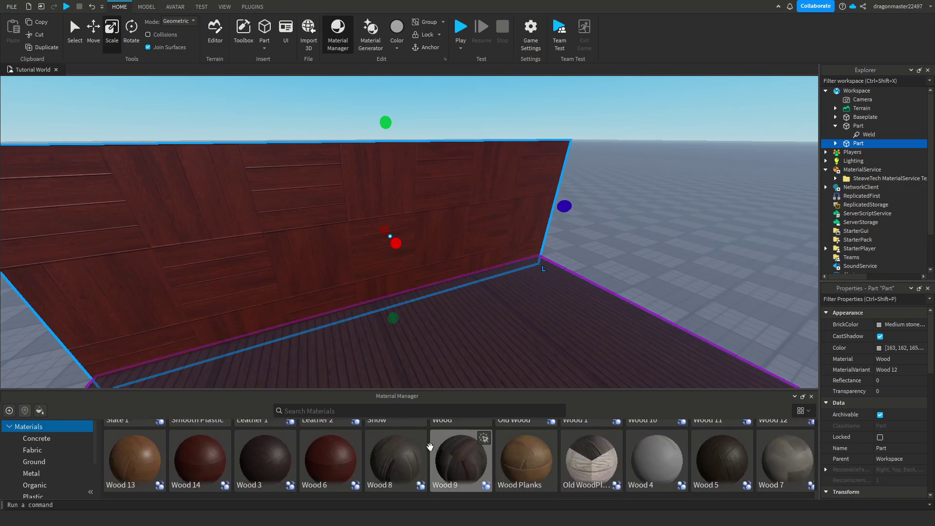
{"action": "left_click", "coordinate": [484, 438]}
{"action": "key", "text": "f"}
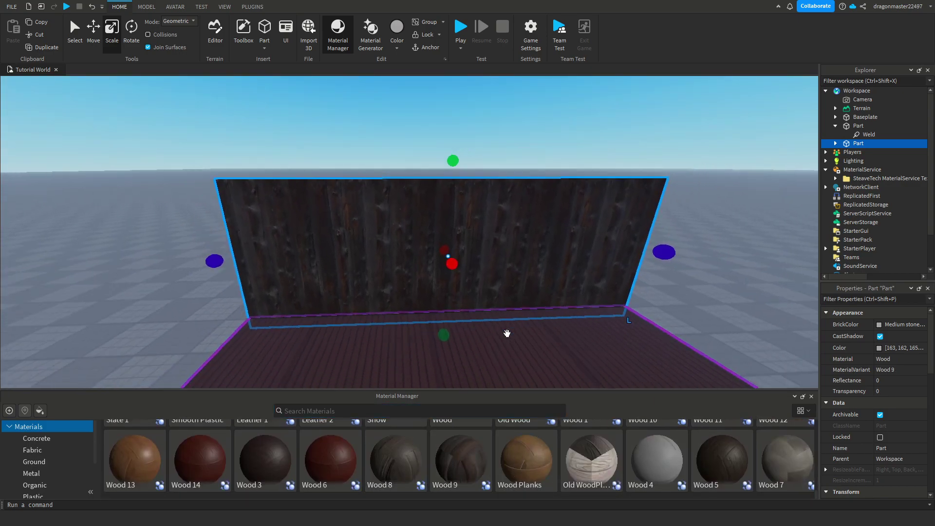
- Duplicate the Wood 9 wall and shorten the copy to a narrow post at the wall's far end
{"action": "scroll", "coordinate": [507, 333], "scroll_direction": "up", "scroll_amount": 3}
{"action": "right_click_drag", "start_coordinate": [615, 303], "coordinate": [613, 303]}
{"action": "right_click", "coordinate": [616, 303]}
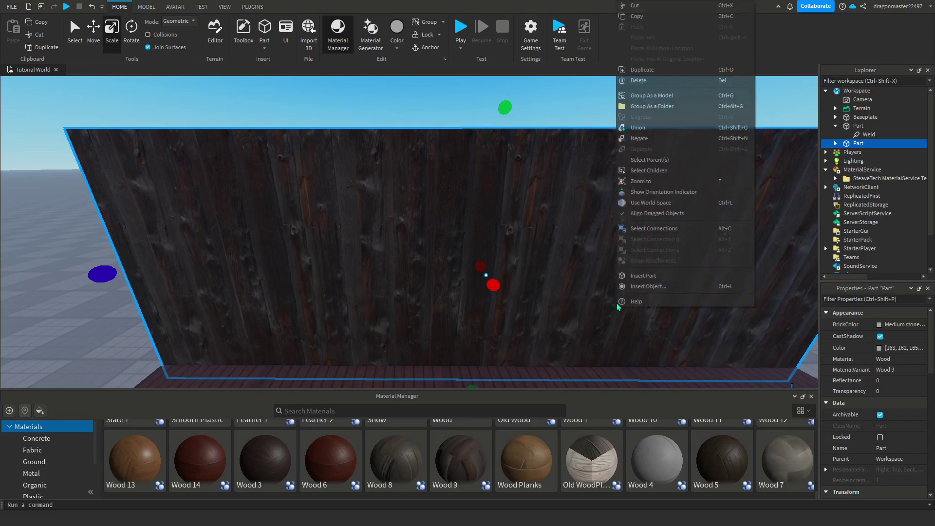
{"action": "left_click", "coordinate": [631, 70]}
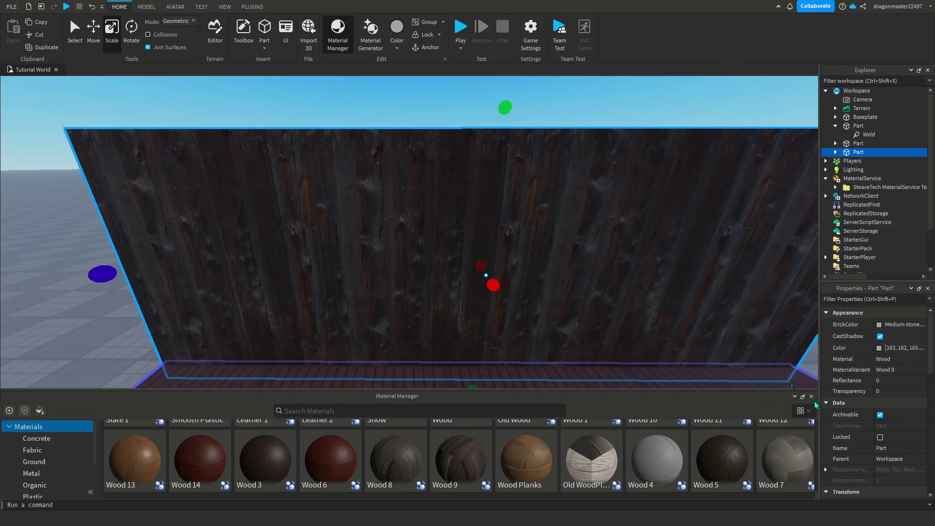
{"action": "scroll", "coordinate": [671, 324], "scroll_direction": "down", "scroll_amount": 5}
{"action": "scroll", "coordinate": [671, 322], "scroll_direction": "down", "scroll_amount": 3}
{"action": "key", "text": "d"}
{"action": "left_click_drag", "start_coordinate": [219, 312], "coordinate": [438, 337]}
{"action": "right_click_drag", "start_coordinate": [448, 337], "coordinate": [440, 342]}
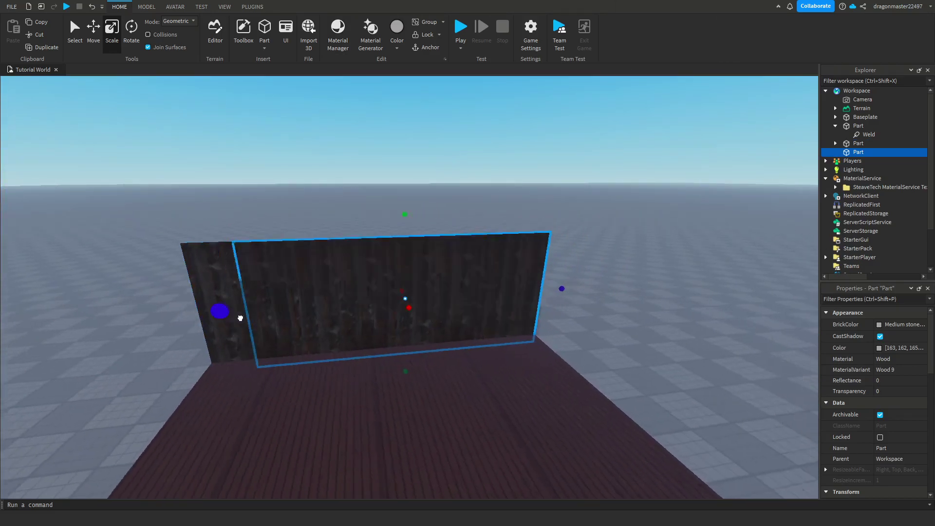
- Stretch the corner post along the adjacent floor edge to form a second full-length wall
{"action": "key", "text": "a"}
{"action": "key", "text": "s"}
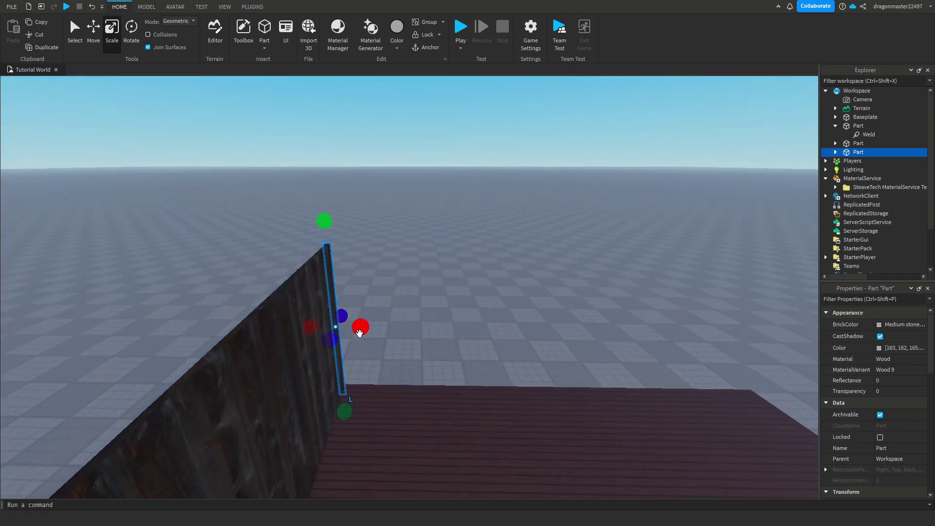
{"action": "left_click_drag", "start_coordinate": [359, 332], "coordinate": [481, 375]}
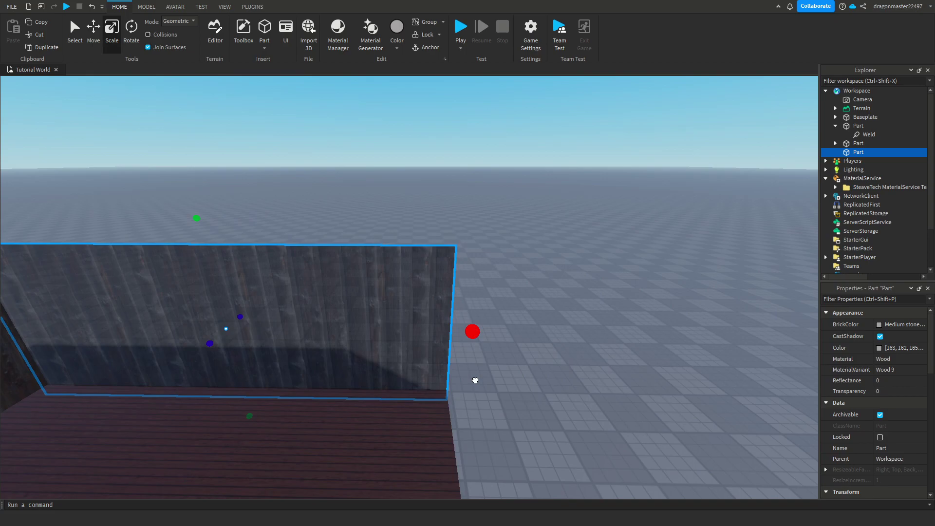
{"action": "left_click", "coordinate": [522, 398]}
{"action": "right_click_drag", "start_coordinate": [522, 398], "coordinate": [517, 392]}
- Examine the two wood walls and the floor where they meet at the corner
{"action": "key", "text": "w"}
{"action": "key", "text": "s"}
{"action": "key", "text": "s"}
{"action": "scroll", "coordinate": [603, 378], "scroll_direction": "up", "scroll_amount": 5}
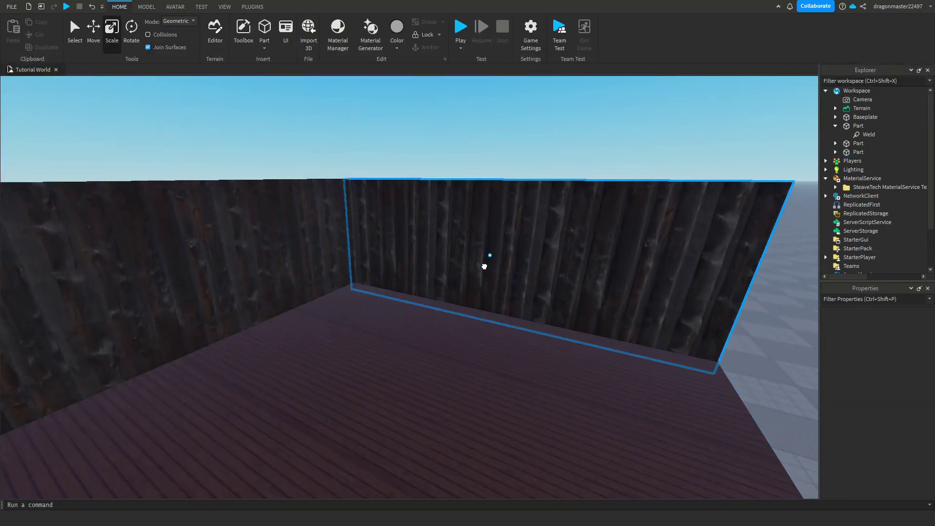
{"action": "left_click", "coordinate": [486, 263]}
{"action": "left_click", "coordinate": [758, 362]}
{"action": "key", "text": "s"}
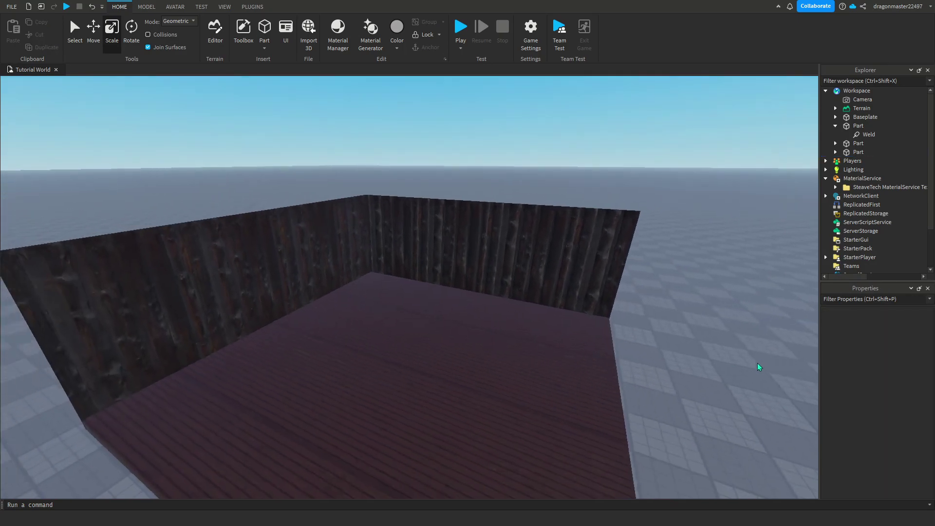
{"action": "key", "text": "w"}
{"action": "right_click_drag", "start_coordinate": [758, 363], "coordinate": [755, 366]}
- Search the Toolbox meshes for "crate" and insert the weathered wooden Crate mesh
{"action": "left_click", "coordinate": [243, 28]}
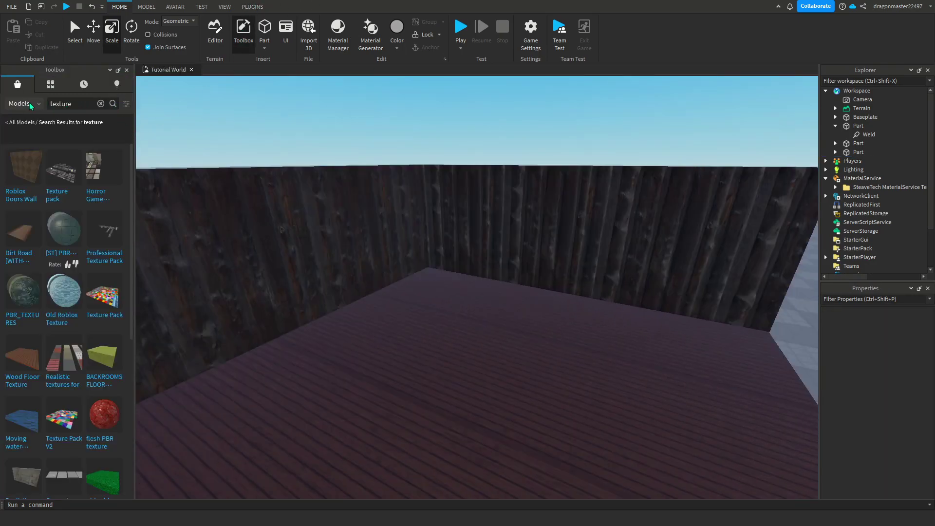
{"action": "left_click", "coordinate": [20, 163]}
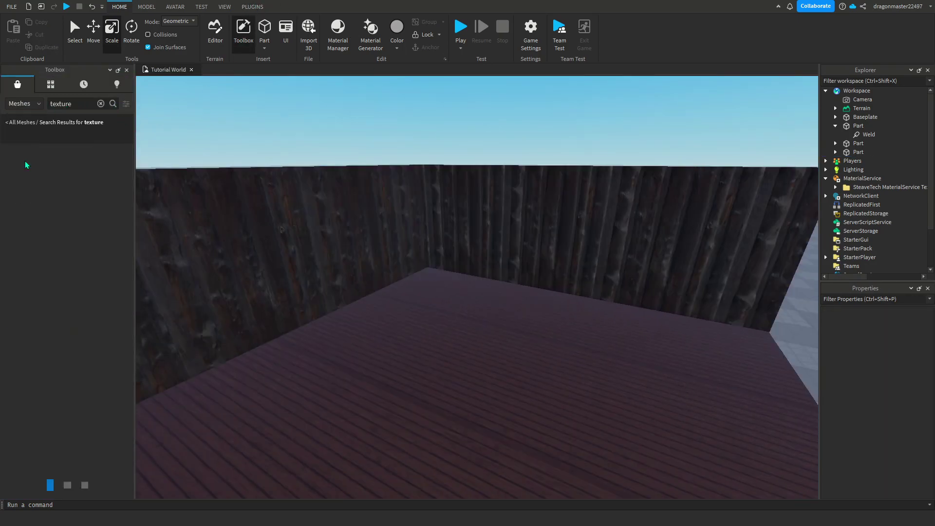
{"action": "left_click", "coordinate": [101, 103]}
{"action": "type", "text": "crat"}
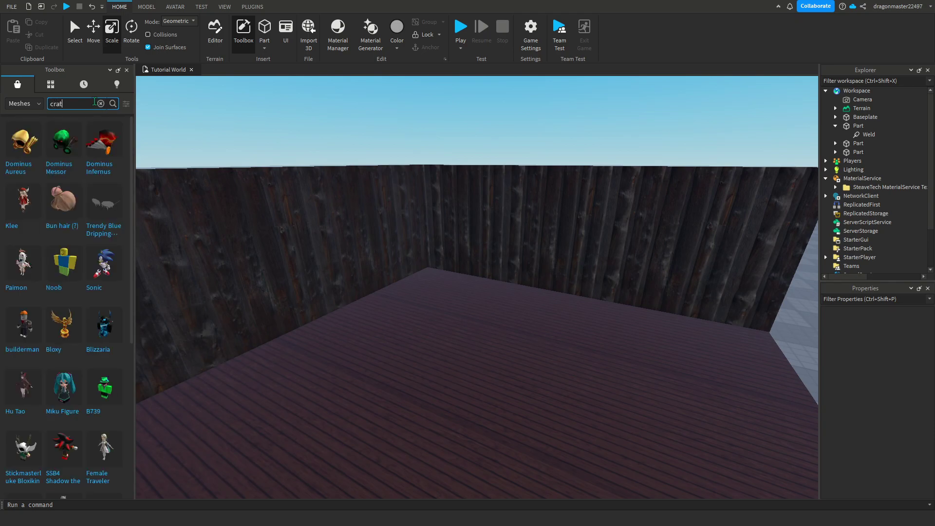
{"action": "type", "text": "e"}
{"action": "key", "text": "Return"}
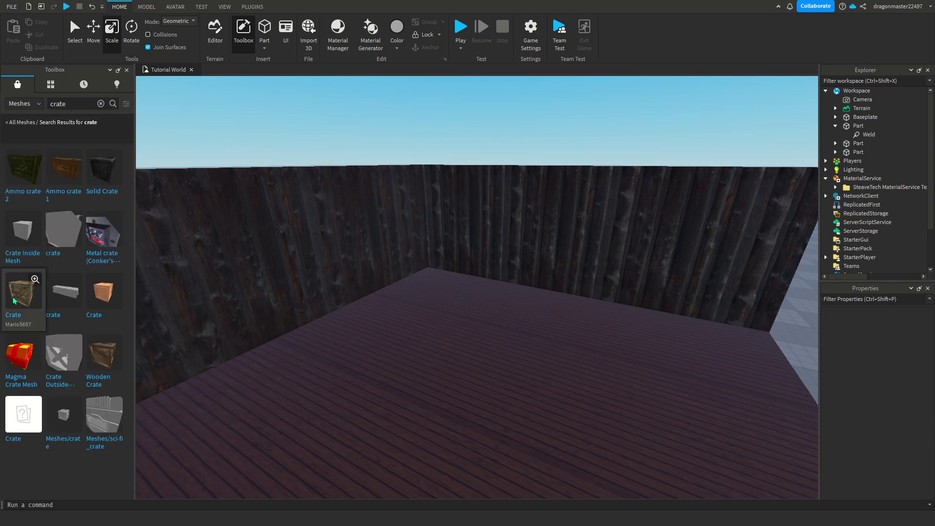
{"action": "left_click", "coordinate": [8, 314]}
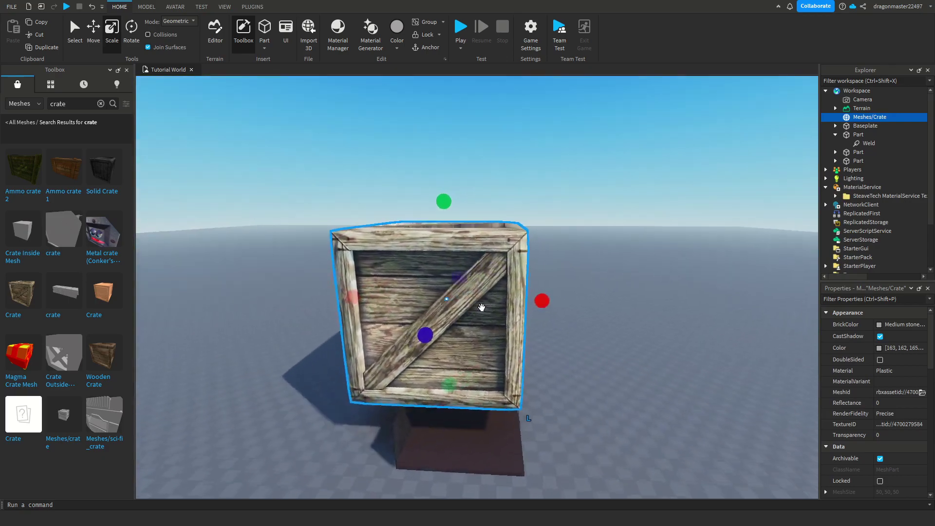
- Try to shrink the crate by scaling its height and one side separately, and undo the changes
{"action": "key", "text": "a"}
{"action": "left_click_drag", "start_coordinate": [496, 191], "coordinate": [497, 294]}
{"action": "key", "text": "f"}
{"action": "left_click_drag", "start_coordinate": [367, 310], "coordinate": [451, 308]}
{"action": "key", "text": "a"}
{"action": "right_click_drag", "start_coordinate": [450, 308], "coordinate": [486, 362]}
{"action": "scroll", "coordinate": [429, 374], "scroll_direction": "down", "scroll_amount": 1}
{"action": "scroll", "coordinate": [461, 363], "scroll_direction": "down", "scroll_amount": 6}
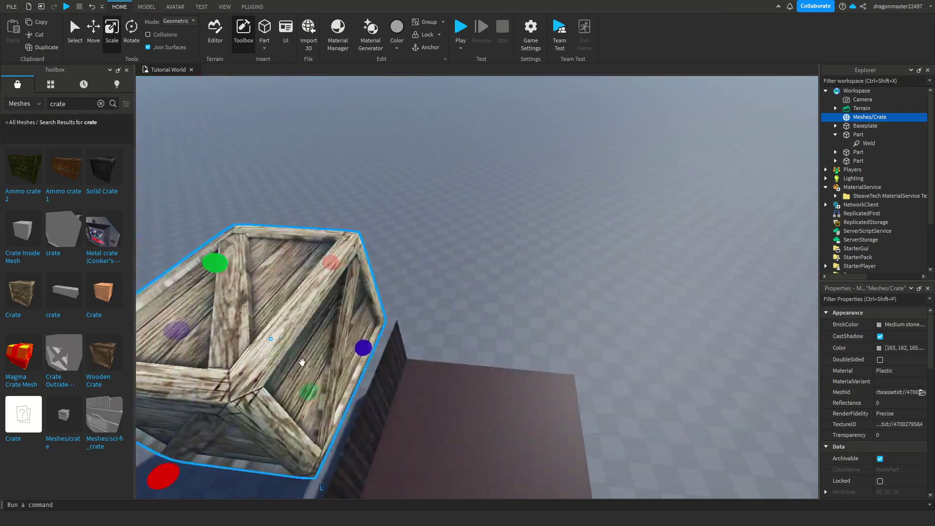
{"action": "left_click", "coordinate": [93, 7]}
{"action": "left_click", "coordinate": [93, 7]}
- Scale the crate down proportionally until it is clearly smaller than the walls
{"action": "scroll", "coordinate": [578, 259], "scroll_direction": "down", "scroll_amount": 3}
{"action": "right_click_drag", "start_coordinate": [578, 259], "coordinate": [603, 280]}
{"action": "left_click", "coordinate": [611, 280]}
{"action": "left_click", "coordinate": [589, 281]}
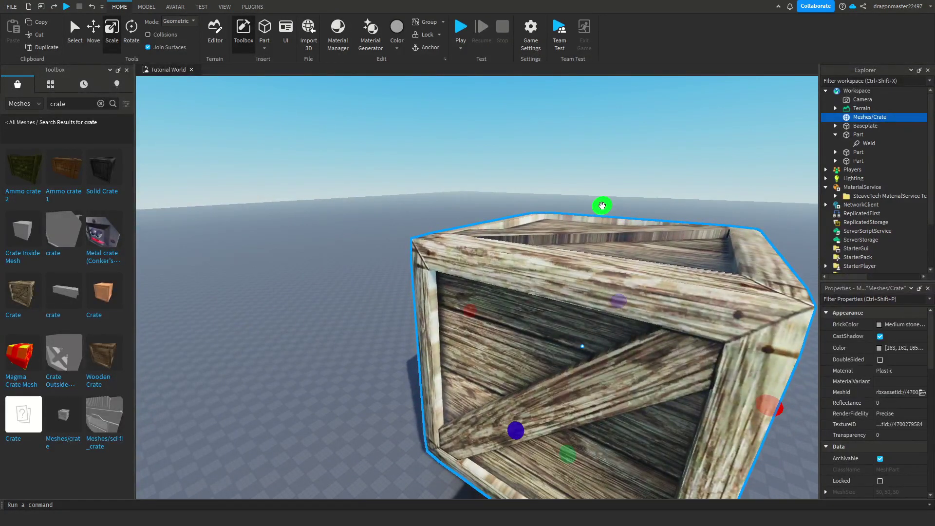
{"action": "left_click_drag", "start_coordinate": [601, 205], "coordinate": [623, 267], "text": "shift"}
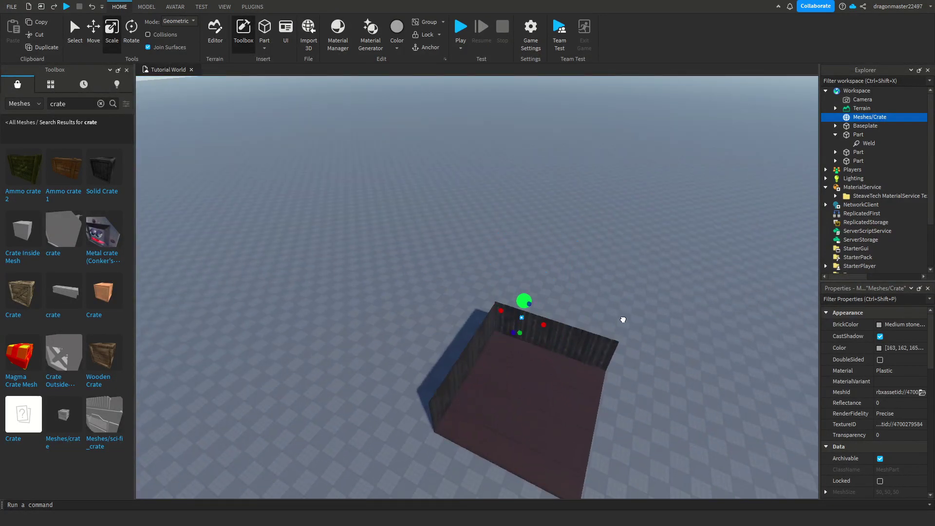
{"action": "scroll", "coordinate": [628, 302], "scroll_direction": "up", "scroll_amount": 8}
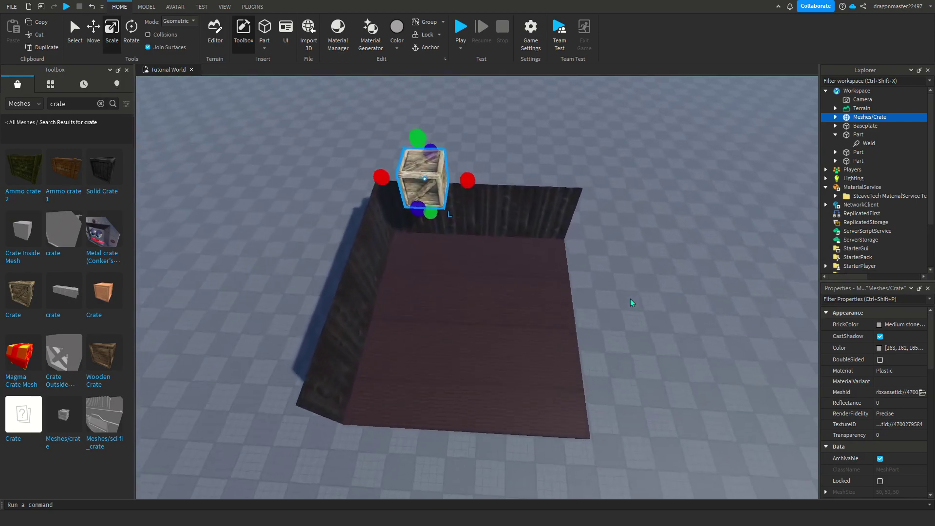
{"action": "scroll", "coordinate": [630, 297], "scroll_direction": "up", "scroll_amount": 3}
{"action": "right_click_drag", "start_coordinate": [630, 297], "coordinate": [630, 296]}
{"action": "left_click_drag", "start_coordinate": [707, 180], "coordinate": [761, 294], "text": "shift"}
{"action": "right_click_drag", "start_coordinate": [761, 294], "coordinate": [758, 292]}
{"action": "scroll", "coordinate": [757, 292], "scroll_direction": "up", "scroll_amount": 2}
- Place the small crate on the wooden floor in front of the wall
{"action": "left_click_drag", "start_coordinate": [558, 179], "coordinate": [548, 241]}
{"action": "key", "text": "f"}
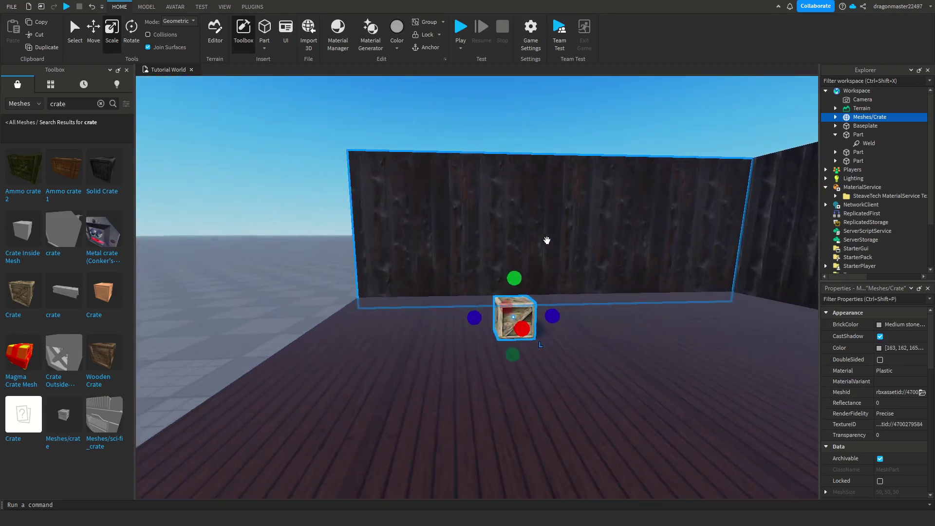
{"action": "right_click_drag", "start_coordinate": [523, 249], "coordinate": [526, 242]}
{"action": "scroll", "coordinate": [526, 242], "scroll_direction": "up", "scroll_amount": 3}
{"action": "scroll", "coordinate": [526, 242], "scroll_direction": "down", "scroll_amount": 3}
{"action": "scroll", "coordinate": [523, 239], "scroll_direction": "up", "scroll_amount": 1}
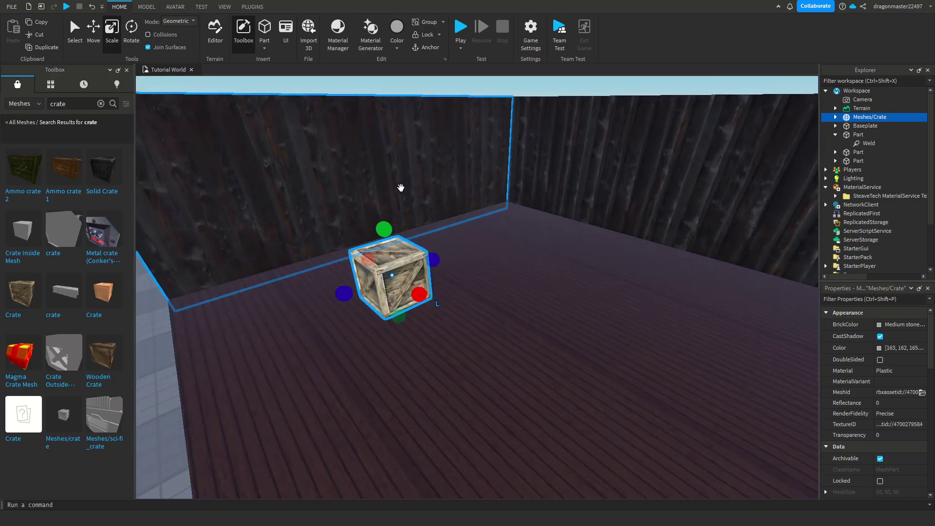
- Duplicate the small crate on the floor
{"action": "left_click_drag", "start_coordinate": [451, 301], "coordinate": [453, 299]}
{"action": "right_click_drag", "start_coordinate": [463, 288], "coordinate": [463, 288]}
{"action": "scroll", "coordinate": [463, 287], "scroll_direction": "up", "scroll_amount": 2}
{"action": "right_click", "coordinate": [406, 306]}
{"action": "left_click", "coordinate": [424, 71]}
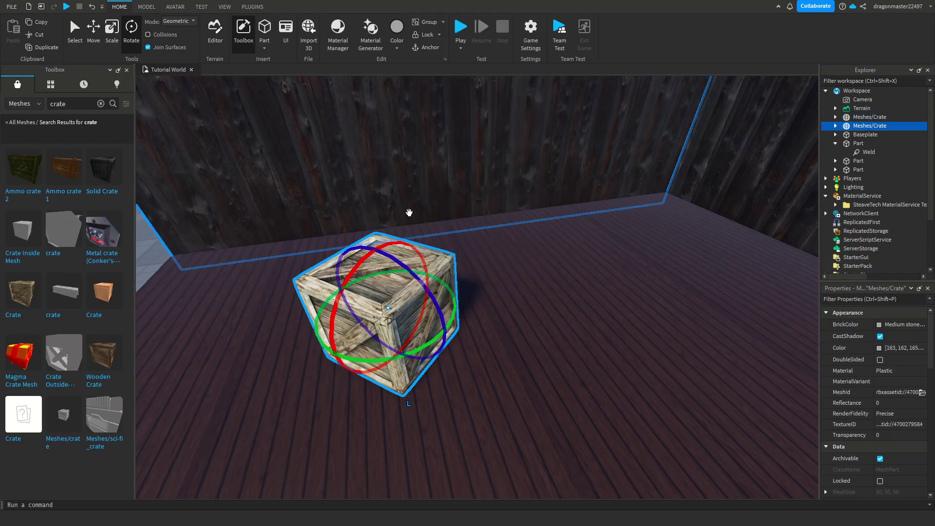
- Move the duplicated crate across the floor close to the wall and rotate it to a different angle
{"action": "mouse_move", "coordinate": [409, 287]}
{"action": "left_mouse_down"}
{"action": "mouse_move", "coordinate": [457, 311]}
{"action": "mouse_move", "coordinate": [417, 300]}
{"action": "left_mouse_up"}
{"action": "right_click_drag", "start_coordinate": [458, 311], "coordinate": [416, 301]}
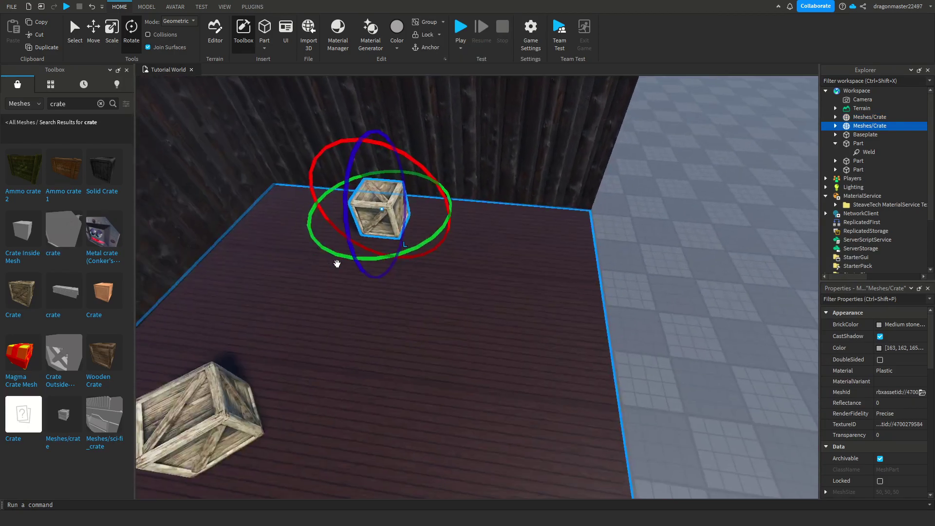
{"action": "left_click_drag", "start_coordinate": [337, 264], "coordinate": [385, 216]}
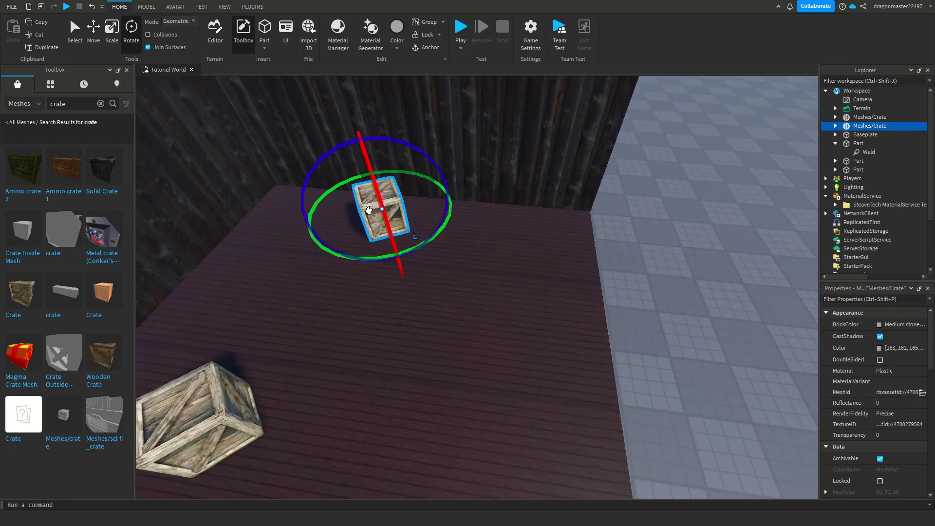
- Duplicate the rotated crate and place the third crate on open floor away from the wall
{"action": "right_click", "coordinate": [371, 200]}
{"action": "left_click", "coordinate": [395, 280]}
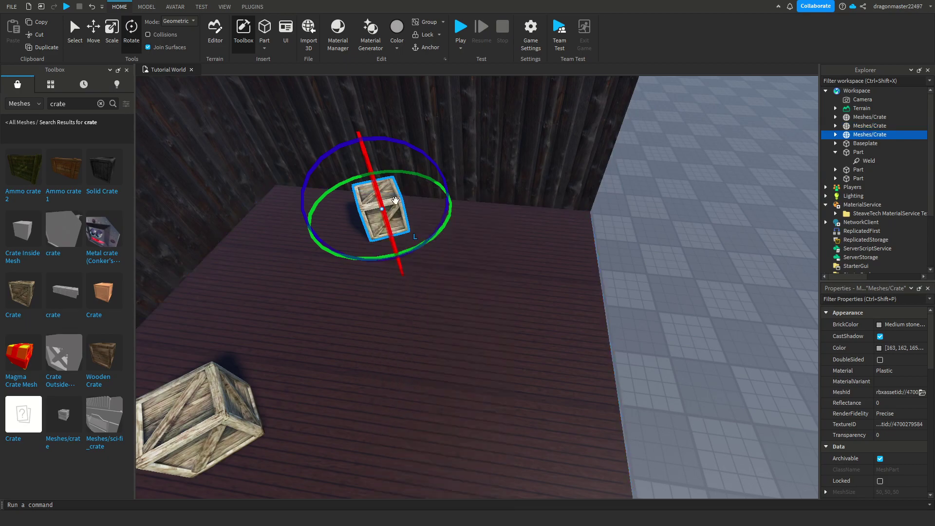
{"action": "left_click_drag", "start_coordinate": [396, 253], "coordinate": [373, 346]}
{"action": "right_click_drag", "start_coordinate": [373, 346], "coordinate": [373, 346]}
{"action": "scroll", "coordinate": [374, 346], "scroll_direction": "down", "scroll_amount": 2}
- Duplicate the third crate and place the fourth one on a free spot between the existing crates and the walls
{"action": "right_click", "coordinate": [559, 372]}
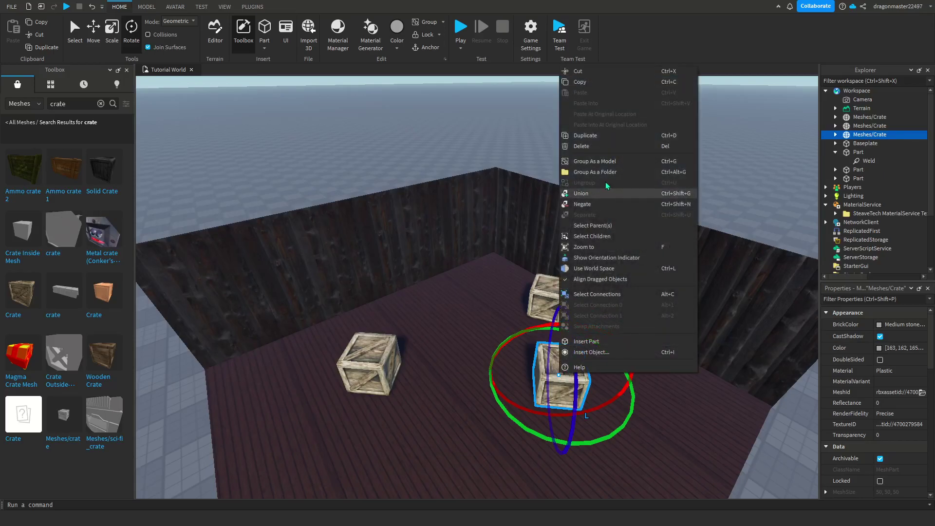
{"action": "left_click", "coordinate": [586, 136]}
{"action": "left_click_drag", "start_coordinate": [556, 372], "coordinate": [419, 350]}
{"action": "right_click_drag", "start_coordinate": [419, 346], "coordinate": [419, 346]}
{"action": "scroll", "coordinate": [419, 346], "scroll_direction": "up", "scroll_amount": 2}
- Duplicate the fourth crate and place the fifth one by itself toward the open edge of the wooden floor
{"action": "right_click", "coordinate": [458, 307]}
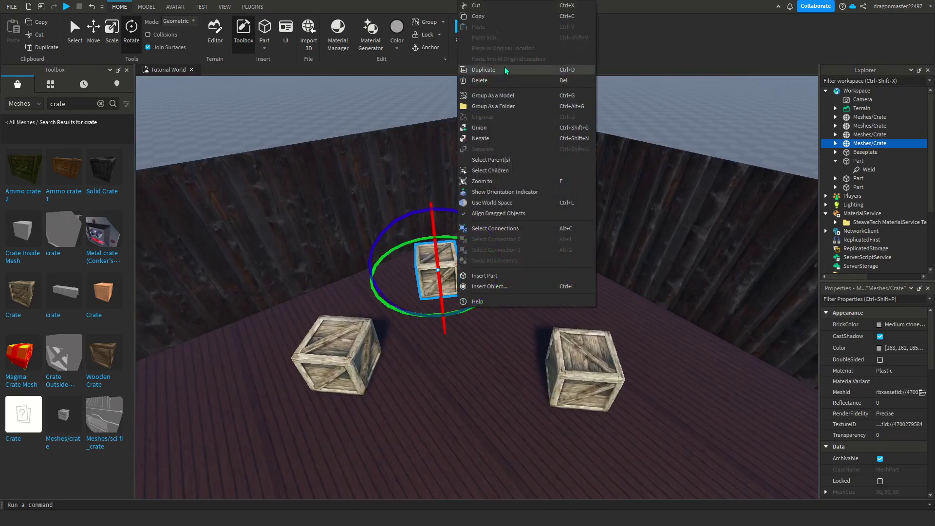
{"action": "left_click", "coordinate": [487, 70]}
{"action": "left_click_drag", "start_coordinate": [450, 279], "coordinate": [445, 296]}
{"action": "right_click_drag", "start_coordinate": [450, 279], "coordinate": [444, 297]}
{"action": "scroll", "coordinate": [445, 296], "scroll_direction": "down", "scroll_amount": 3}
{"action": "left_click_drag", "start_coordinate": [445, 297], "coordinate": [375, 257]}
{"action": "scroll", "coordinate": [374, 256], "scroll_direction": "up", "scroll_amount": 3}
{"action": "right_click", "coordinate": [373, 275]}
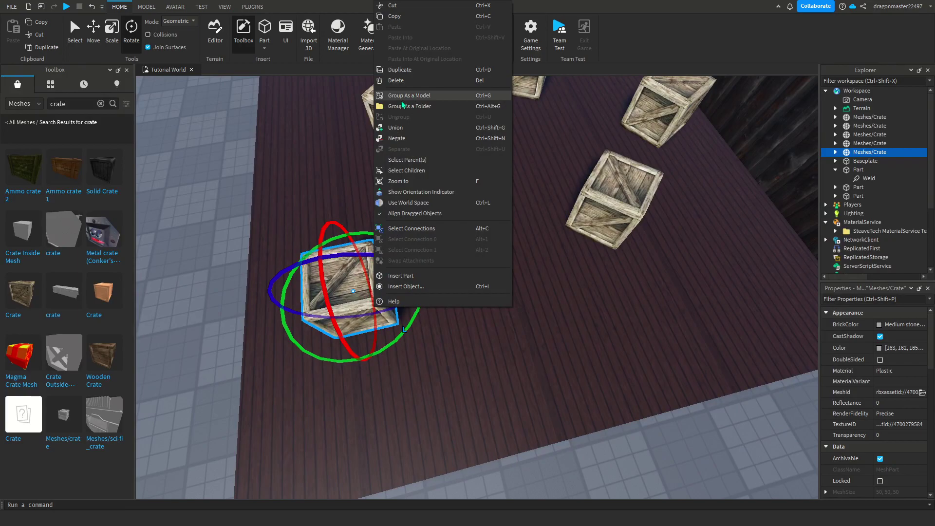
{"action": "left_click_drag", "start_coordinate": [387, 345], "coordinate": [346, 355]}
{"action": "scroll", "coordinate": [388, 343], "scroll_direction": "down", "scroll_amount": 3}
{"action": "right_click_drag", "start_coordinate": [346, 355], "coordinate": [453, 378]}
- Duplicate the fifth crate, placing the sixth at the floor corner by the wall's free end and rotating it about its vertical axis
{"action": "right_click", "coordinate": [453, 378]}
{"action": "left_click", "coordinate": [482, 142]}
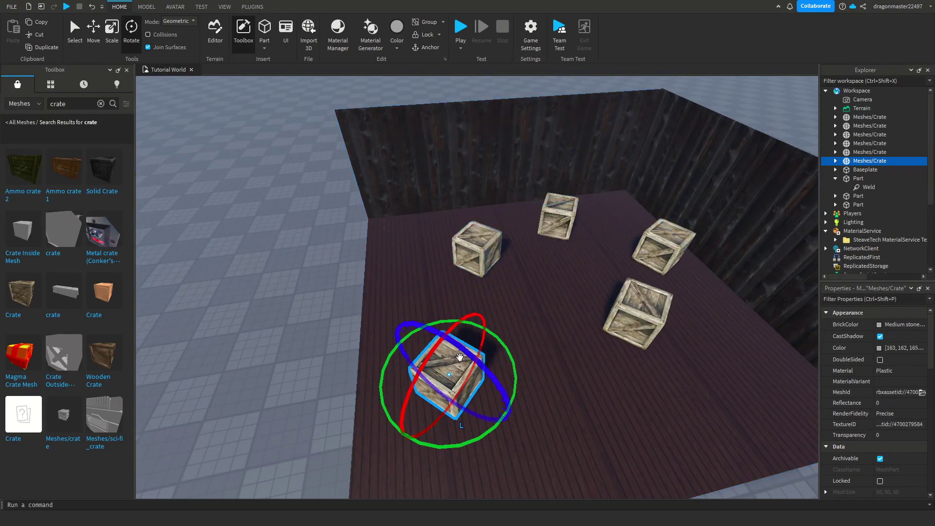
{"action": "left_click_drag", "start_coordinate": [438, 375], "coordinate": [396, 234]}
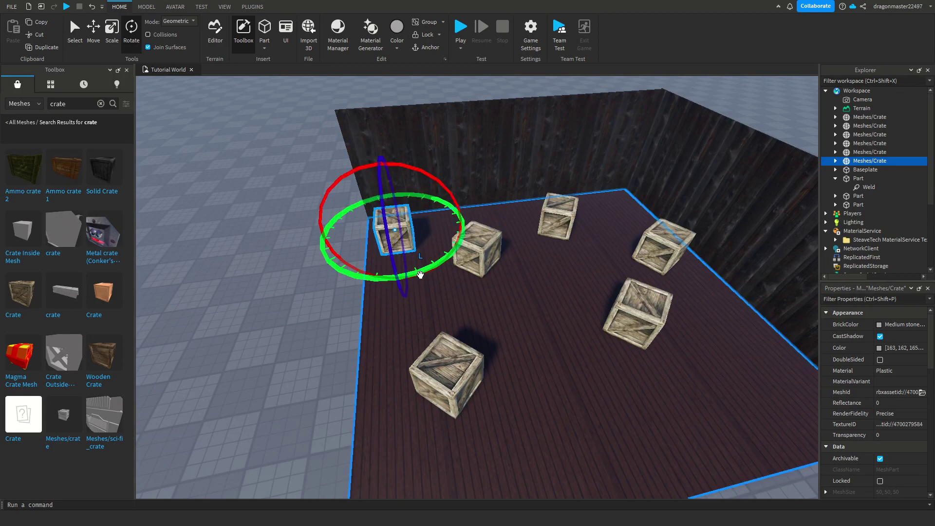
{"action": "left_click_drag", "start_coordinate": [418, 273], "coordinate": [463, 273]}
{"action": "left_click", "coordinate": [205, 295]}
- Switch the Toolbox from Meshes to Models with the search cleared, and try an R6 Dummy among the crates before deleting it
{"action": "right_click_drag", "start_coordinate": [204, 295], "coordinate": [227, 262]}
{"action": "scroll", "coordinate": [227, 263], "scroll_direction": "up", "scroll_amount": 2}
{"action": "scroll", "coordinate": [227, 259], "scroll_direction": "up", "scroll_amount": 1}
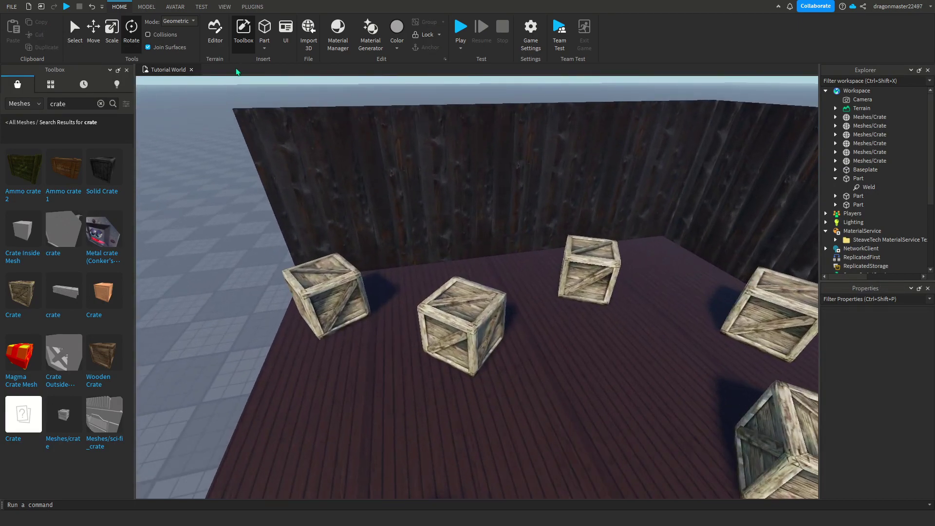
{"action": "left_click", "coordinate": [42, 103]}
{"action": "left_click", "coordinate": [20, 118]}
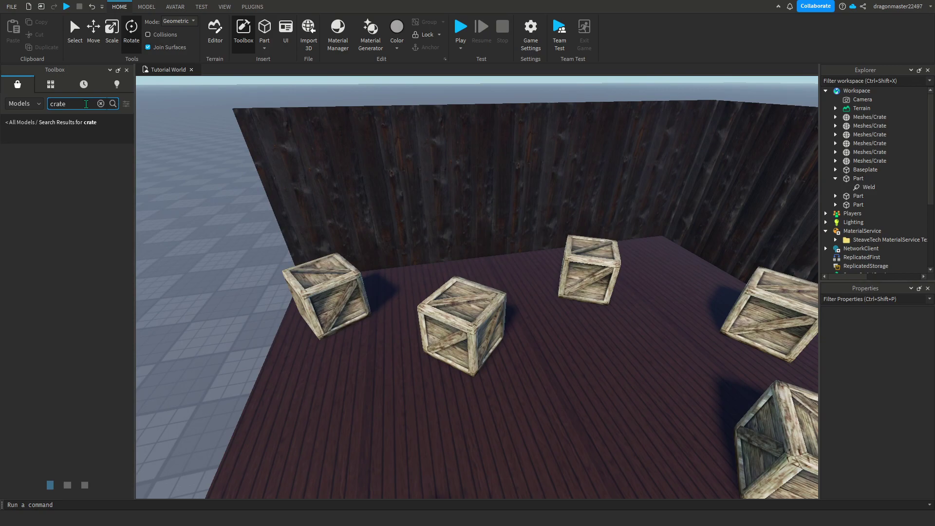
{"action": "left_click", "coordinate": [101, 104]}
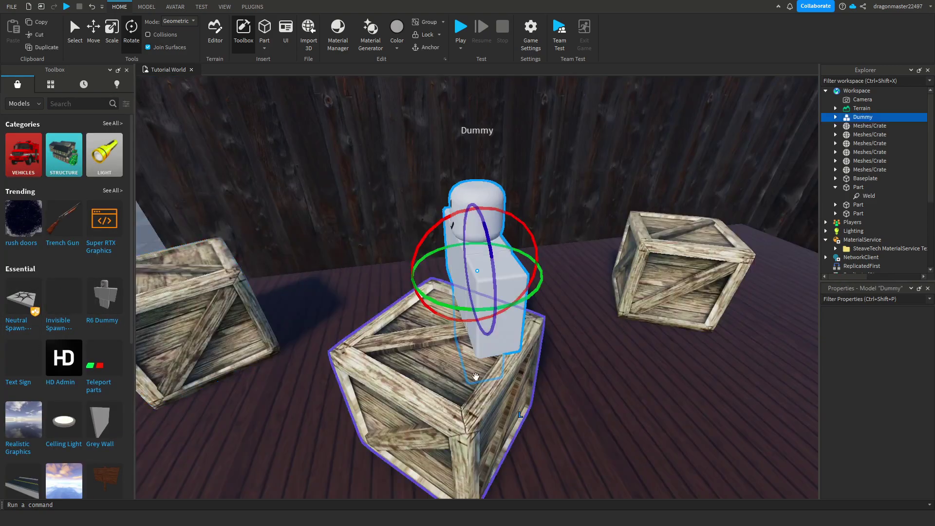
{"action": "key", "text": "Delete"}
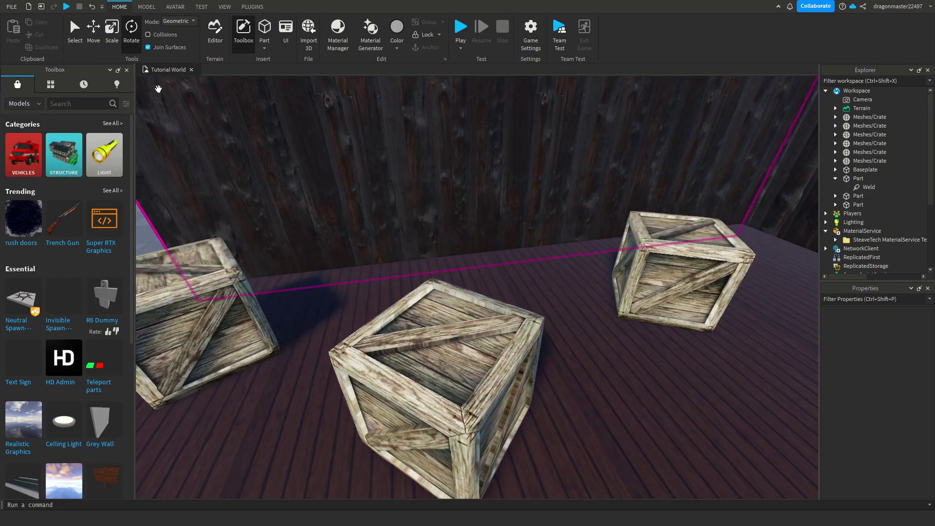
- Generate an R6 rig of the account's own avatar with the Rig Builder
{"action": "left_click", "coordinate": [176, 7]}
{"action": "left_click", "coordinate": [363, 42]}
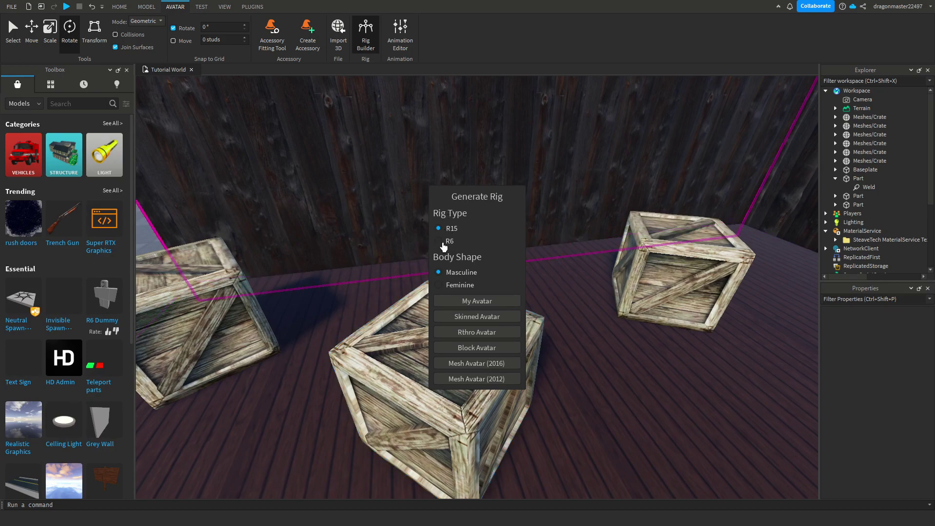
{"action": "left_click", "coordinate": [438, 242]}
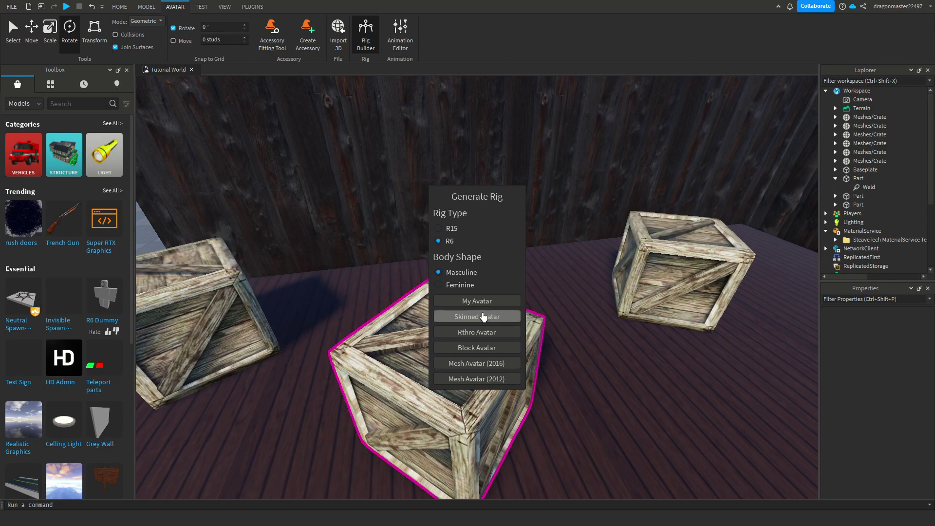
{"action": "left_click", "coordinate": [483, 302]}
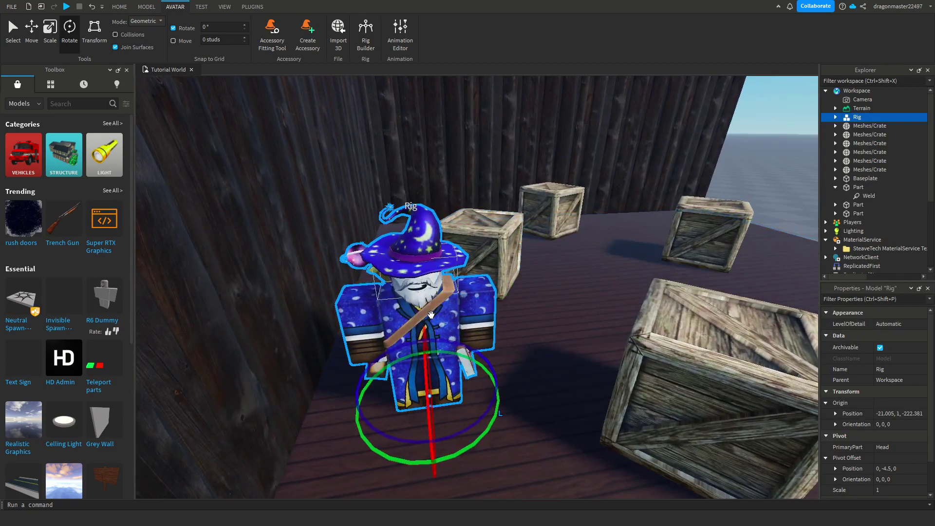
- Move the avatar rig onto the open floor in the middle of the crates
{"action": "left_click_drag", "start_coordinate": [429, 391], "coordinate": [426, 317]}
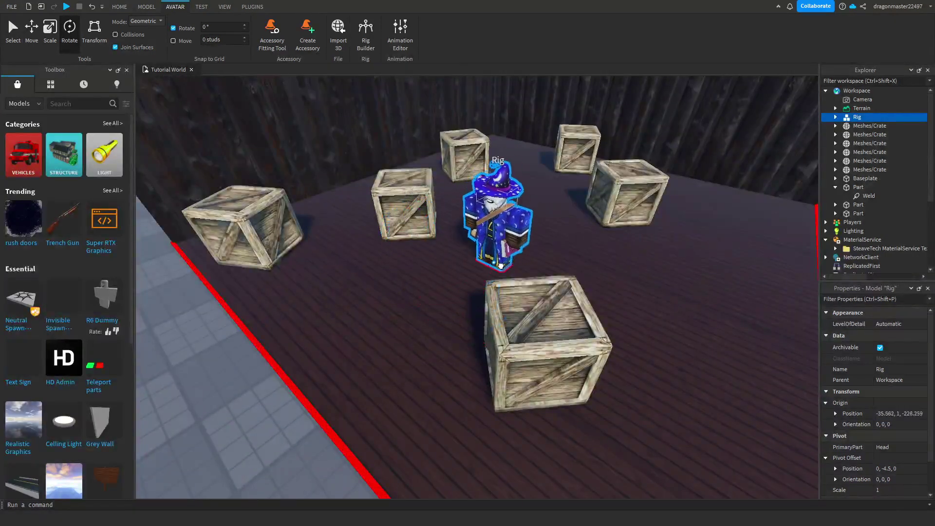
{"action": "left_click_drag", "start_coordinate": [501, 266], "coordinate": [507, 261]}
{"action": "right_click_drag", "start_coordinate": [507, 261], "coordinate": [508, 261]}
{"action": "scroll", "coordinate": [507, 261], "scroll_direction": "down", "scroll_amount": 4}
- Compare the rig's size with the crates and walls, both close up and from a distance
{"action": "left_click", "coordinate": [670, 309]}
{"action": "scroll", "coordinate": [670, 308], "scroll_direction": "up", "scroll_amount": 1}
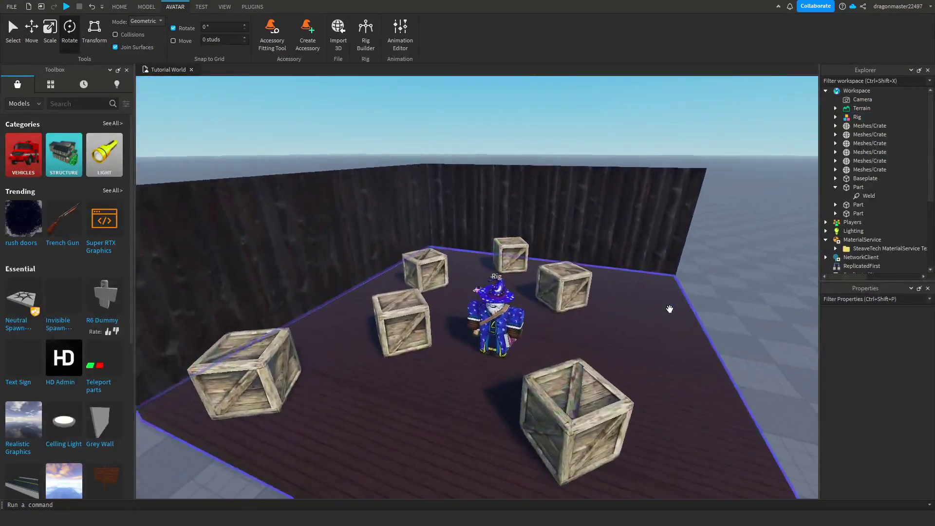
{"action": "scroll", "coordinate": [668, 308], "scroll_direction": "up", "scroll_amount": 3}
{"action": "scroll", "coordinate": [668, 309], "scroll_direction": "down", "scroll_amount": 2}
{"action": "right_click_drag", "start_coordinate": [642, 326], "coordinate": [643, 326]}
{"action": "scroll", "coordinate": [642, 325], "scroll_direction": "up", "scroll_amount": 3}
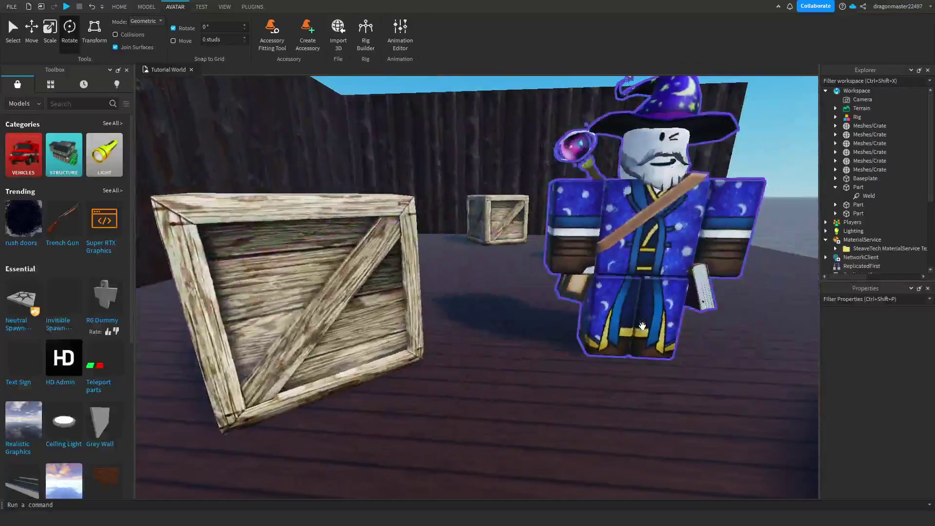
{"action": "scroll", "coordinate": [643, 326], "scroll_direction": "down", "scroll_amount": 8}
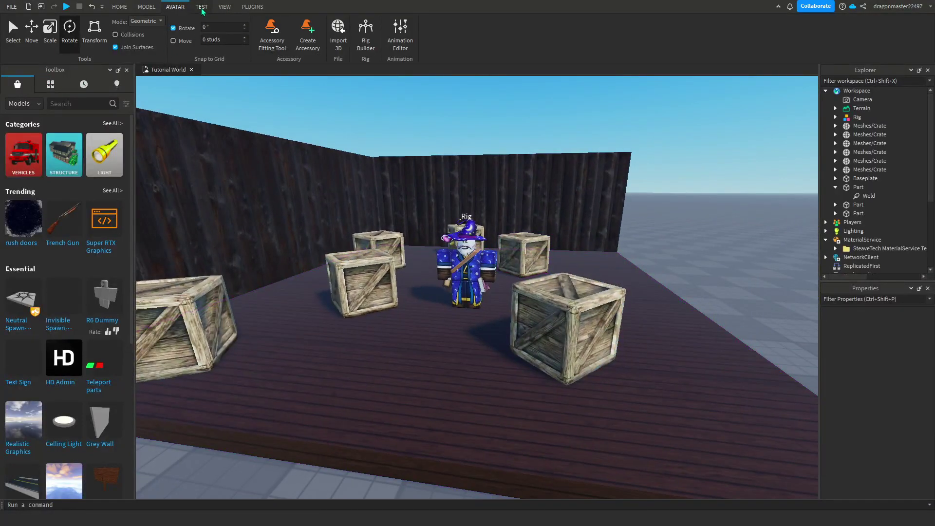
- Rotate the rig about its vertical axis to an orientation of 30 degrees
{"action": "left_click", "coordinate": [119, 7]}
{"action": "scroll", "coordinate": [534, 201], "scroll_direction": "up", "scroll_amount": 4}
{"action": "left_click", "coordinate": [487, 223]}
{"action": "scroll", "coordinate": [486, 223], "scroll_direction": "up", "scroll_amount": 2}
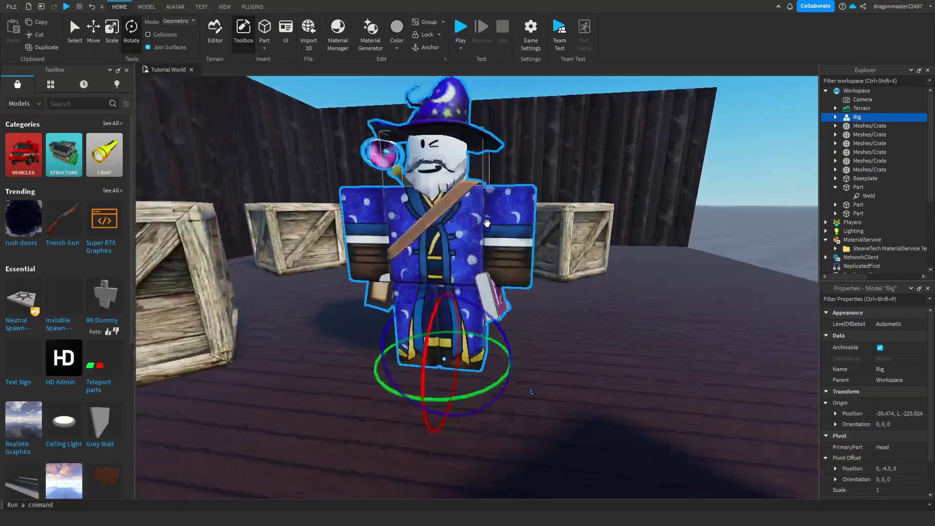
{"action": "right_click_drag", "start_coordinate": [487, 223], "coordinate": [485, 229]}
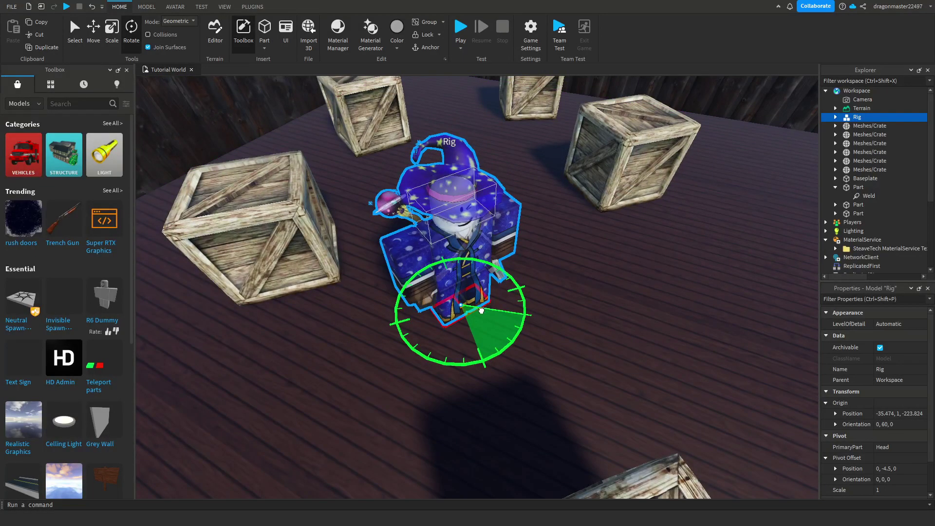
{"action": "right_click_drag", "start_coordinate": [549, 291], "coordinate": [595, 280]}
{"action": "scroll", "coordinate": [643, 311], "scroll_direction": "down", "scroll_amount": 5}
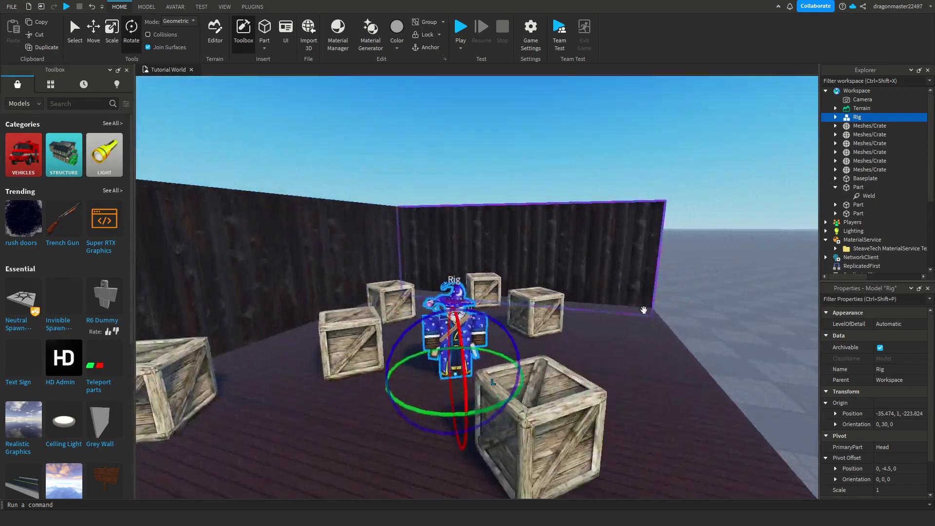
- Inspect the rotated rig and the crate arrangement from several sides of the room
{"action": "left_click", "coordinate": [722, 338]}
{"action": "key", "text": "d"}
{"action": "right_click_drag", "start_coordinate": [723, 338], "coordinate": [719, 332]}
{"action": "key", "text": "w"}
{"action": "key", "text": "d"}
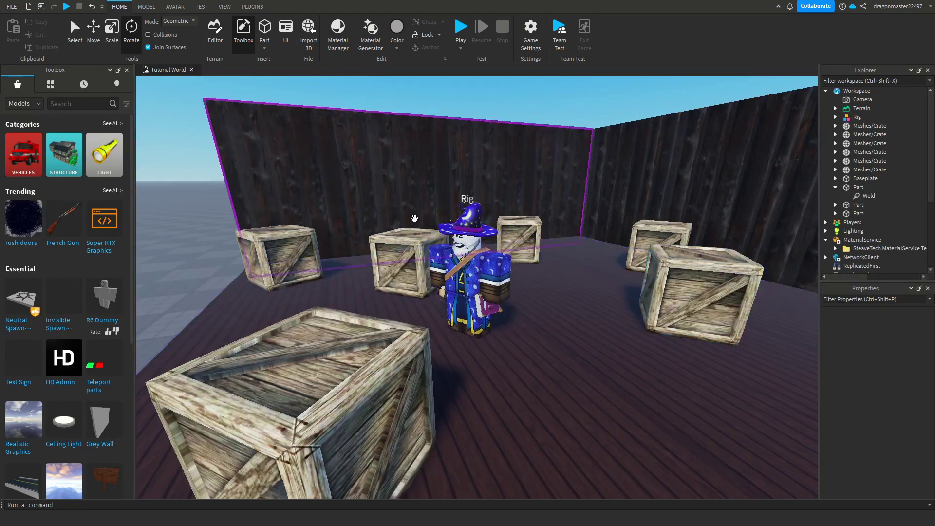
{"action": "key", "text": "a"}
{"action": "right_click_drag", "start_coordinate": [498, 231], "coordinate": [498, 230]}
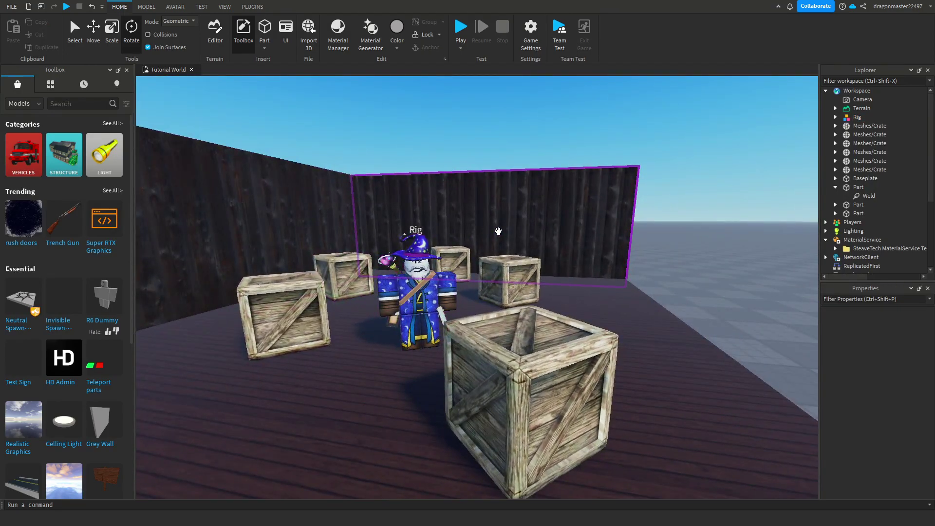
{"action": "right_click_drag", "start_coordinate": [451, 353], "coordinate": [451, 353]}
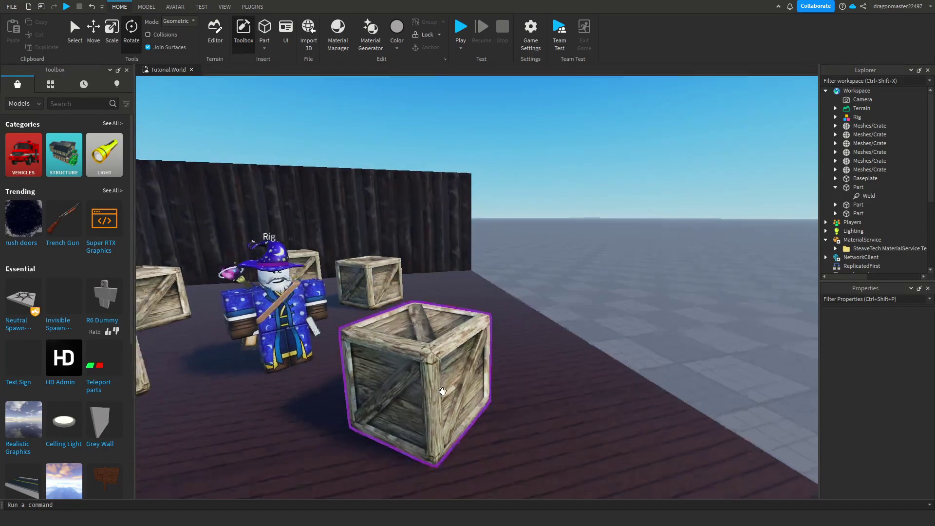
{"action": "scroll", "coordinate": [451, 341], "scroll_direction": "down", "scroll_amount": 4}
- Stretch the crate near the floor's open edge into a pillar far taller than the walls, and undo the scaling
{"action": "left_click", "coordinate": [437, 324]}
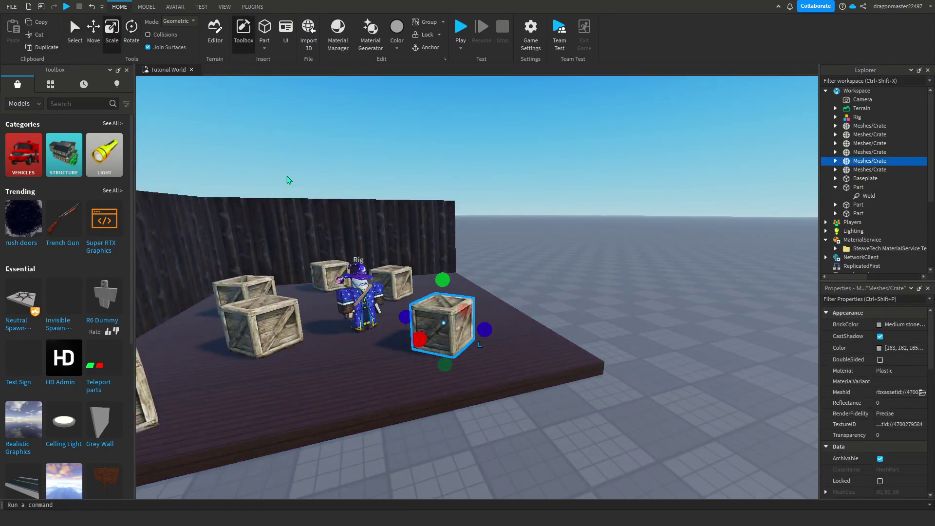
{"action": "left_click_drag", "start_coordinate": [448, 276], "coordinate": [346, 405]}
{"action": "left_click_drag", "start_coordinate": [481, 245], "coordinate": [503, 21]}
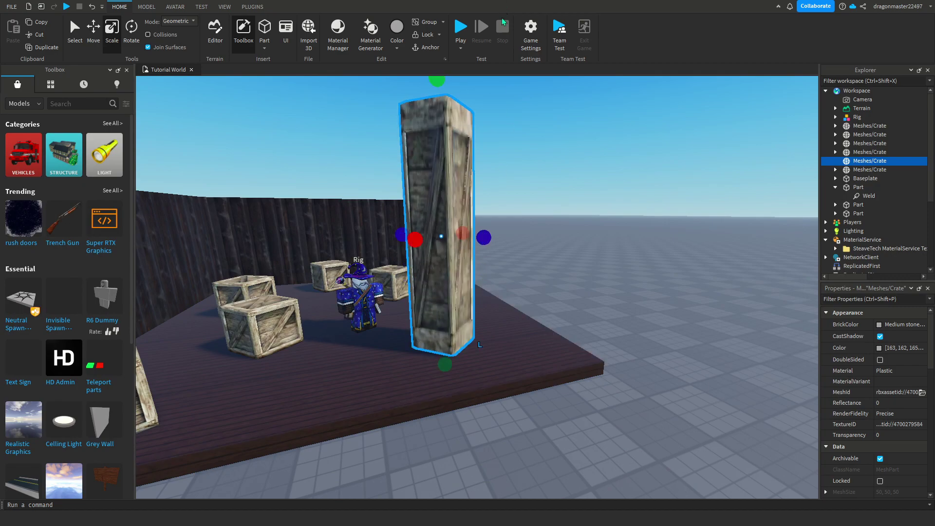
{"action": "right_click_drag", "start_coordinate": [522, 238], "coordinate": [520, 213]}
{"action": "left_click_drag", "start_coordinate": [514, 243], "coordinate": [524, 124]}
{"action": "left_click", "coordinate": [649, 334]}
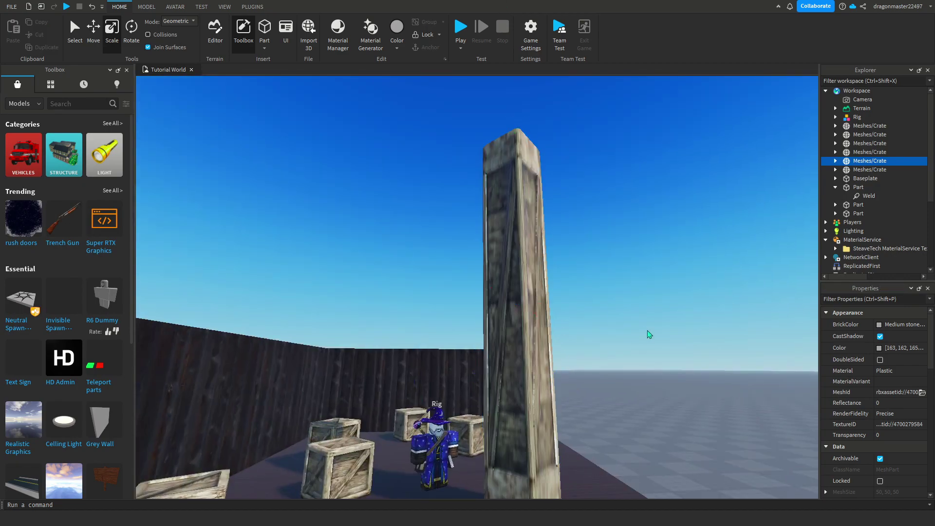
{"action": "right_click_drag", "start_coordinate": [649, 334], "coordinate": [637, 340]}
{"action": "scroll", "coordinate": [636, 340], "scroll_direction": "down", "scroll_amount": 5}
{"action": "left_click", "coordinate": [492, 216]}
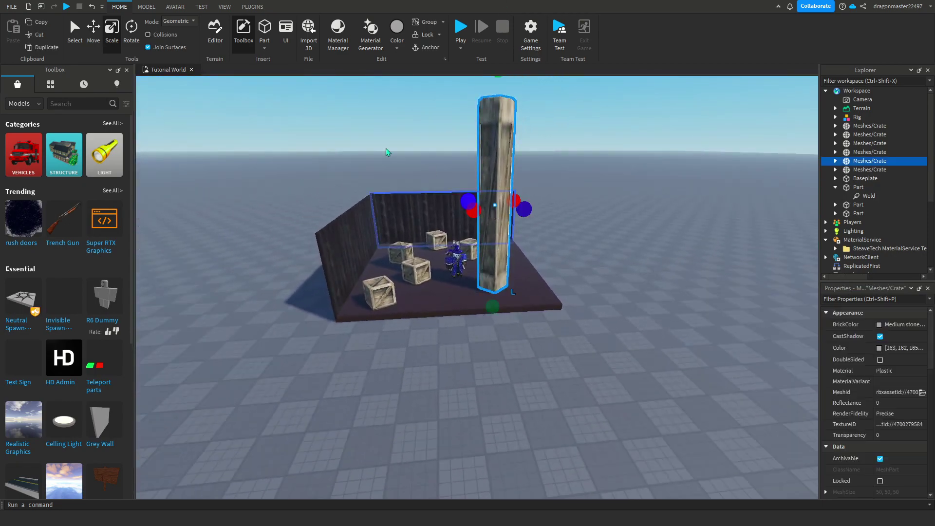
{"action": "left_click", "coordinate": [93, 7]}
{"action": "left_click", "coordinate": [93, 6]}
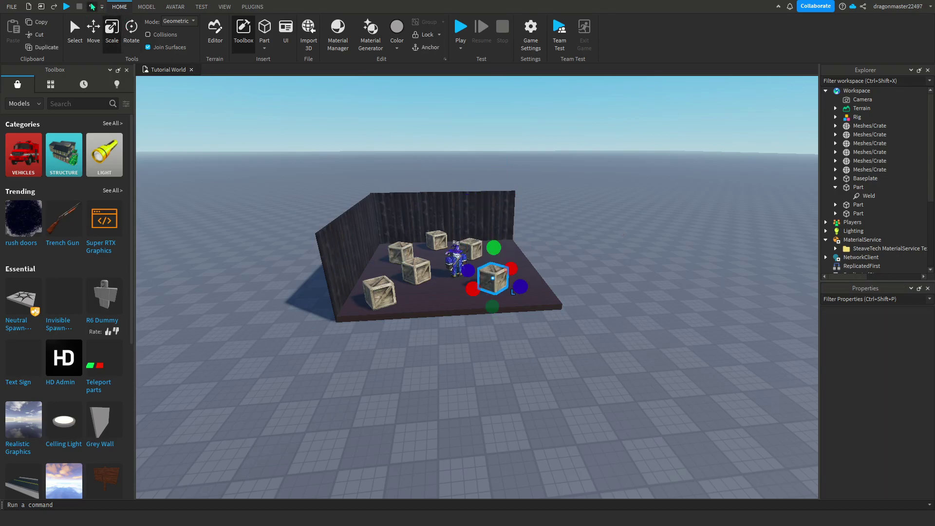
{"action": "left_click", "coordinate": [551, 218]}
- Shrink the rig to a scale of 0.282 and delete it from the room
{"action": "scroll", "coordinate": [664, 249], "scroll_direction": "up", "scroll_amount": 10}
{"action": "left_click", "coordinate": [437, 329]}
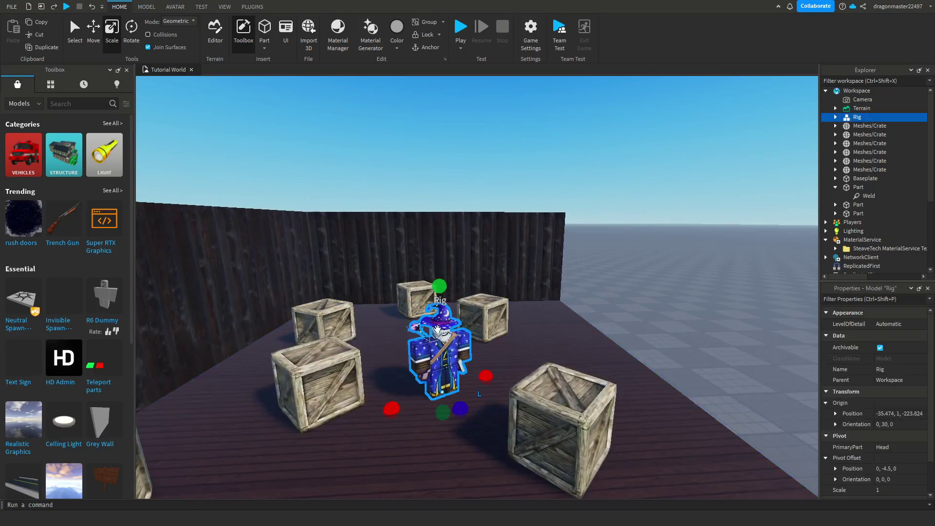
{"action": "left_click_drag", "start_coordinate": [440, 286], "coordinate": [461, 377]}
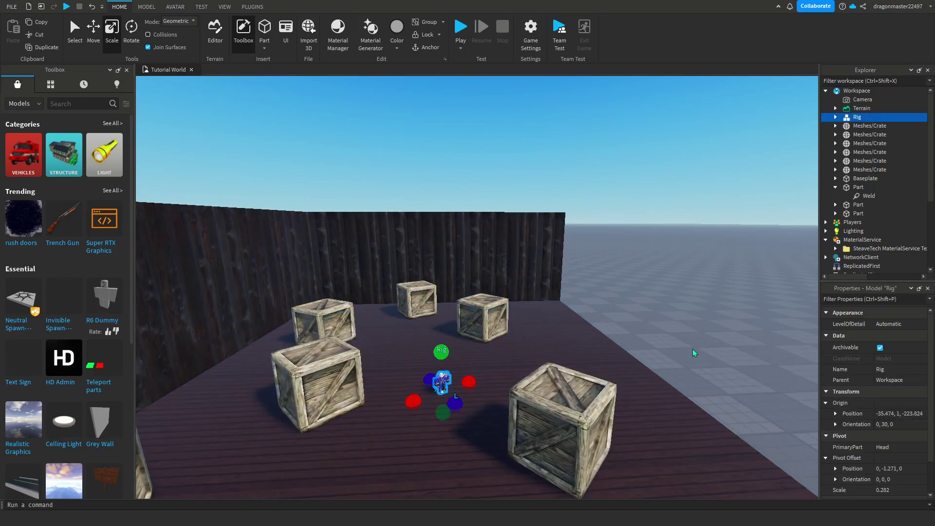
{"action": "scroll", "coordinate": [693, 349], "scroll_direction": "up", "scroll_amount": 5}
{"action": "right_click_drag", "start_coordinate": [693, 349], "coordinate": [682, 352]}
{"action": "key", "text": "Delete"}
{"action": "scroll", "coordinate": [682, 352], "scroll_direction": "down", "scroll_amount": 7}
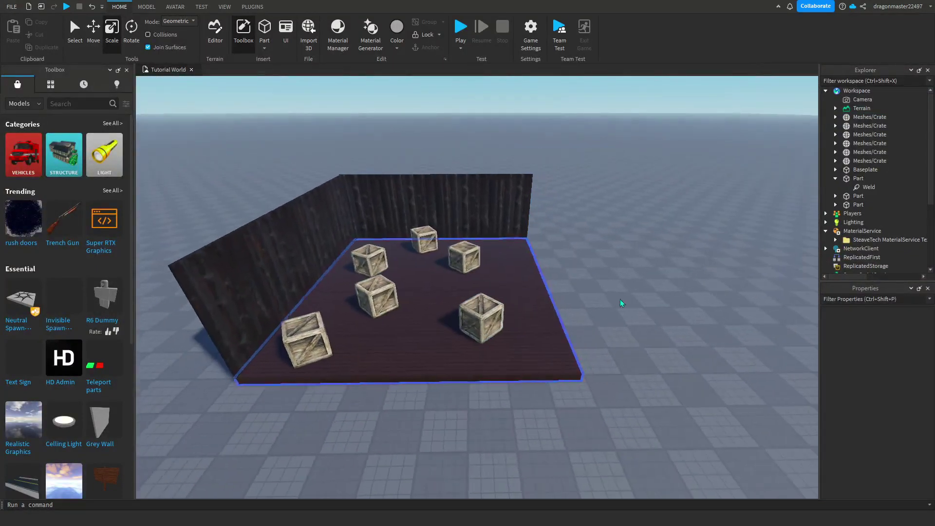
{"action": "scroll", "coordinate": [624, 269], "scroll_direction": "up", "scroll_amount": 5}
{"action": "right_click_drag", "start_coordinate": [623, 272], "coordinate": [622, 268]}
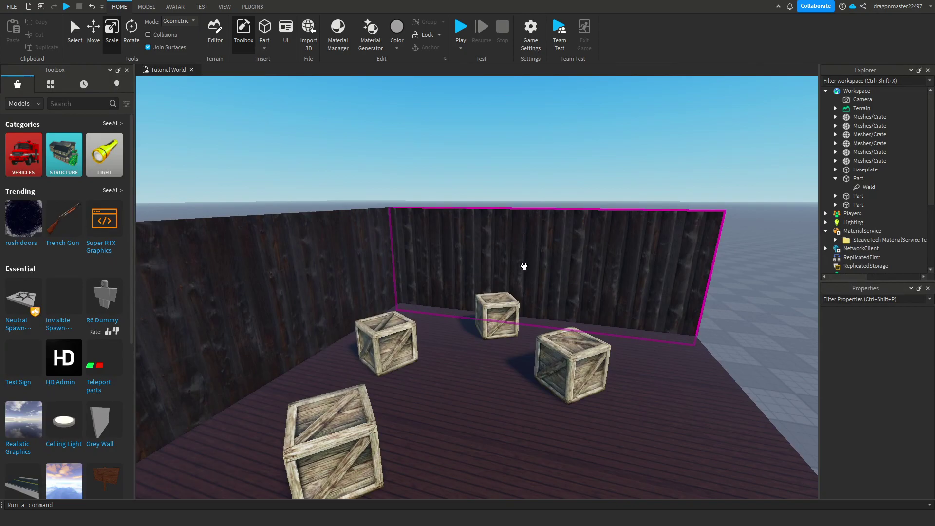
{"action": "right_click_drag", "start_coordinate": [524, 266], "coordinate": [526, 273]}
{"action": "scroll", "coordinate": [526, 273], "scroll_direction": "down", "scroll_amount": 8}
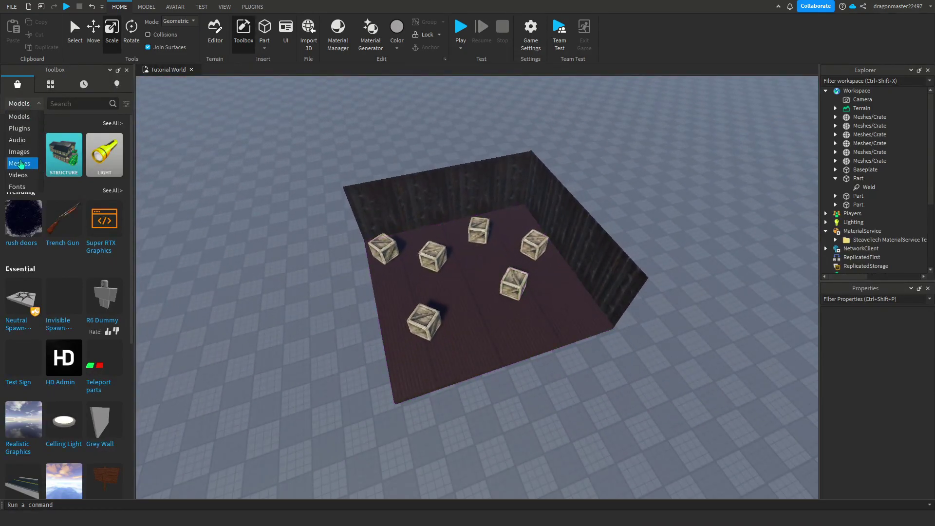
- Search the mesh assets for "shelfs"
{"action": "left_click", "coordinate": [20, 163]}
{"action": "left_click", "coordinate": [66, 105]}
{"action": "type", "text": "she"}
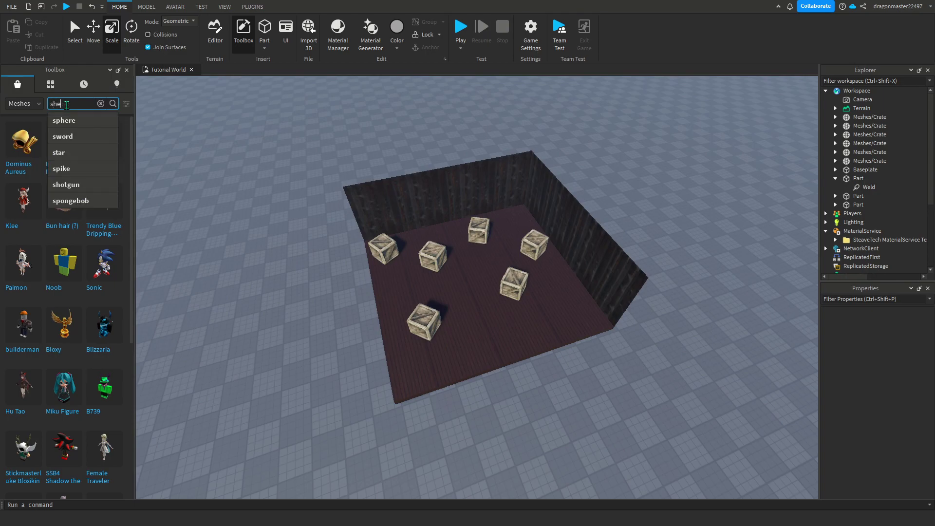
{"action": "type", "text": "lf"}
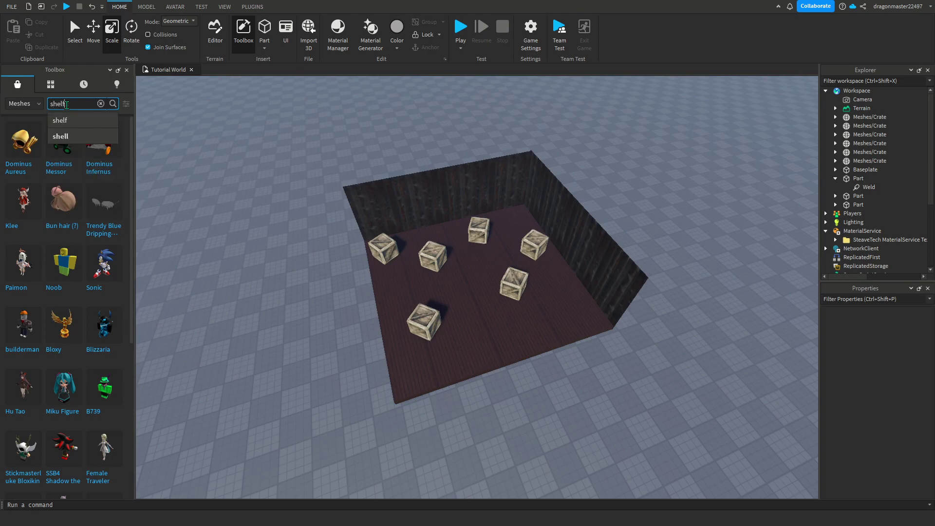
{"action": "type", "text": "s"}
{"action": "key", "text": "Return"}
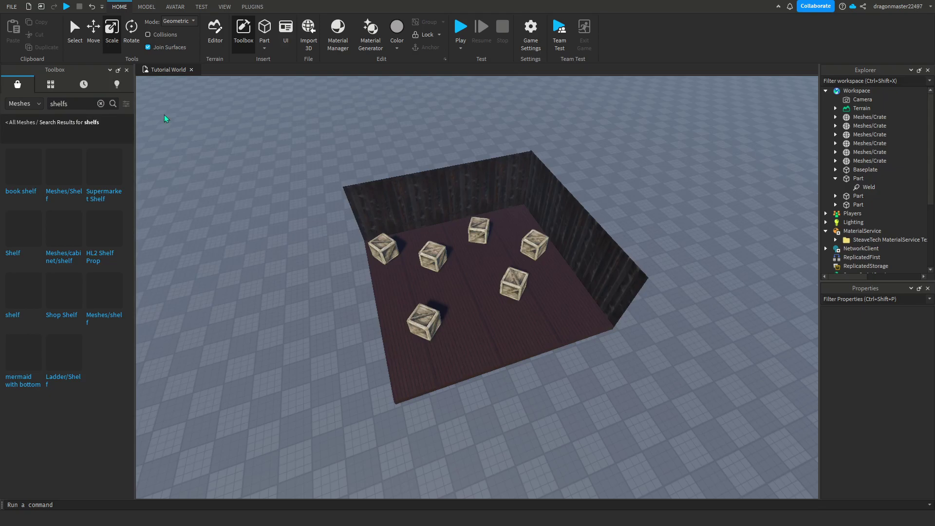
- Try out the Meshes/Shelf mesh and the mesh named shelf on the room's floor, and delete both
{"action": "left_click", "coordinate": [66, 193]}
{"action": "right_click_drag", "start_coordinate": [486, 360], "coordinate": [637, 340]}
{"action": "scroll", "coordinate": [637, 340], "scroll_direction": "down", "scroll_amount": 6}
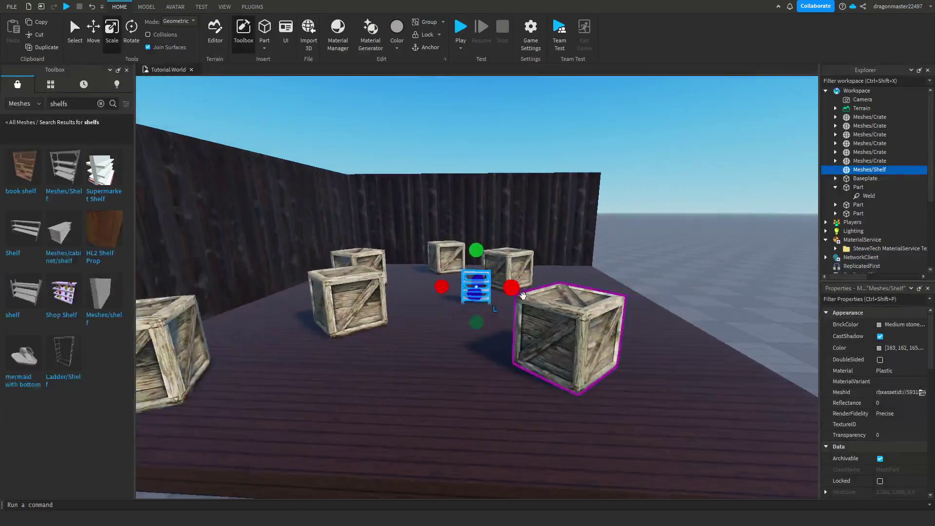
{"action": "left_click_drag", "start_coordinate": [483, 254], "coordinate": [484, 191]}
{"action": "scroll", "coordinate": [483, 192], "scroll_direction": "up", "scroll_amount": 3}
{"action": "right_click_drag", "start_coordinate": [483, 192], "coordinate": [482, 189]}
{"action": "scroll", "coordinate": [482, 190], "scroll_direction": "down", "scroll_amount": 5}
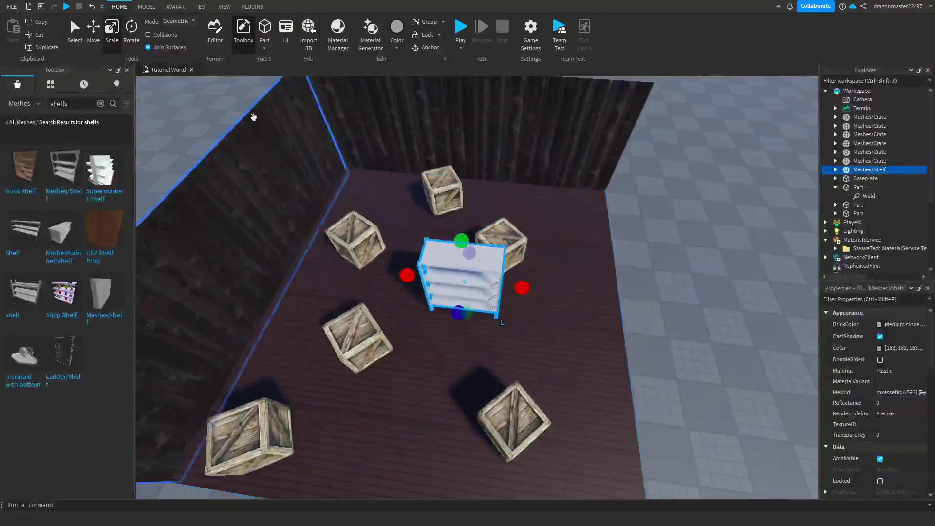
{"action": "left_click", "coordinate": [128, 36]}
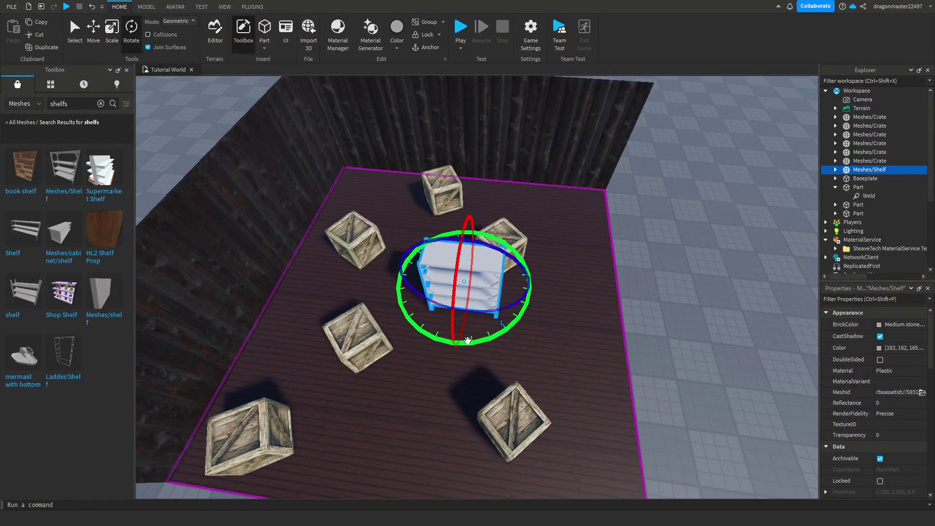
{"action": "left_click_drag", "start_coordinate": [468, 340], "coordinate": [425, 335]}
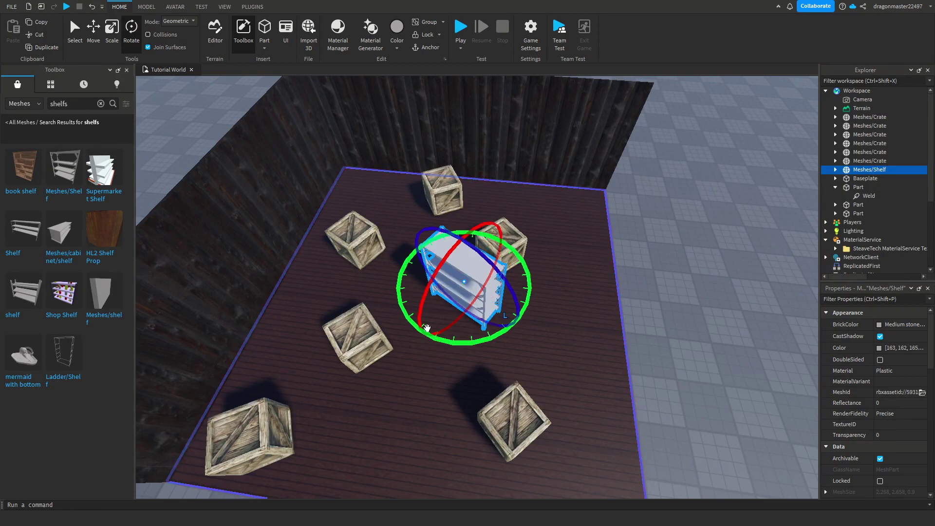
{"action": "key", "text": "Delete"}
{"action": "left_click", "coordinate": [7, 289]}
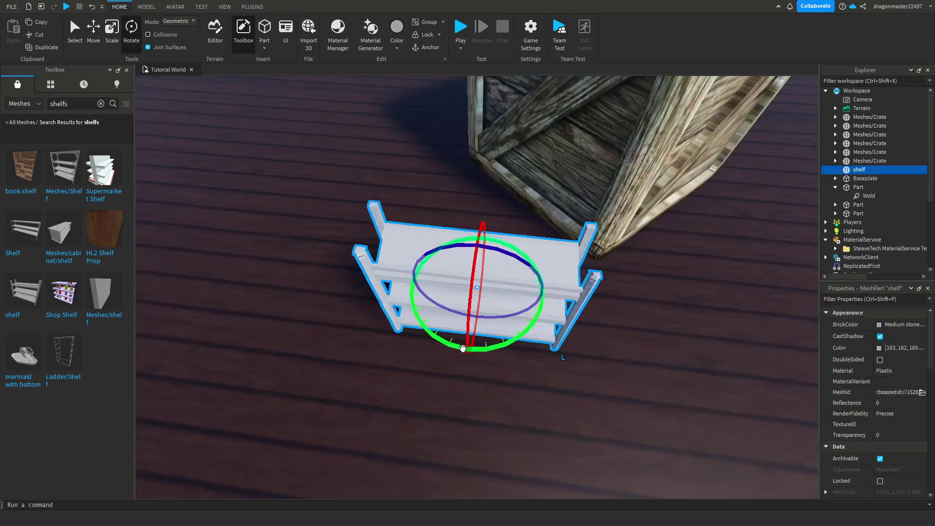
{"action": "key", "text": "Delete"}
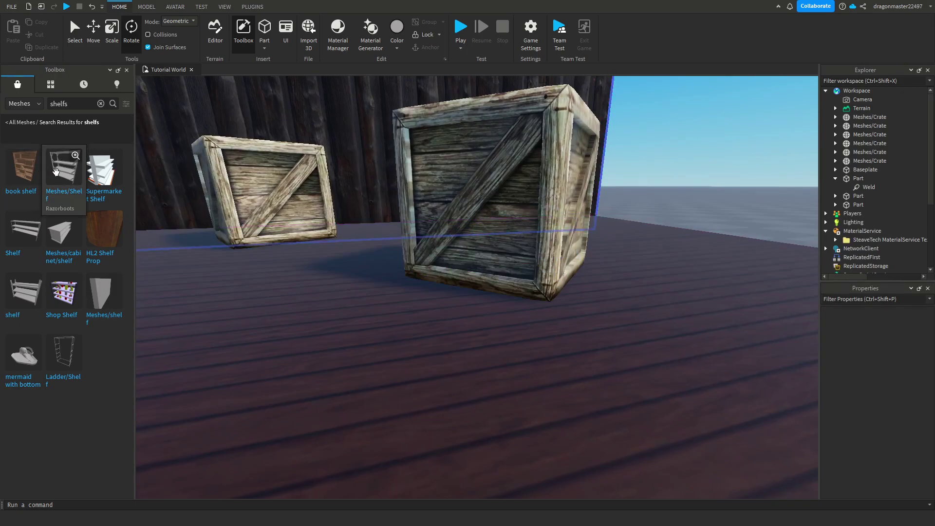
- Insert the Meshes/Shelf mesh into the room and set it down on the floor between the crates
{"action": "left_click", "coordinate": [56, 172]}
{"action": "left_click", "coordinate": [100, 31]}
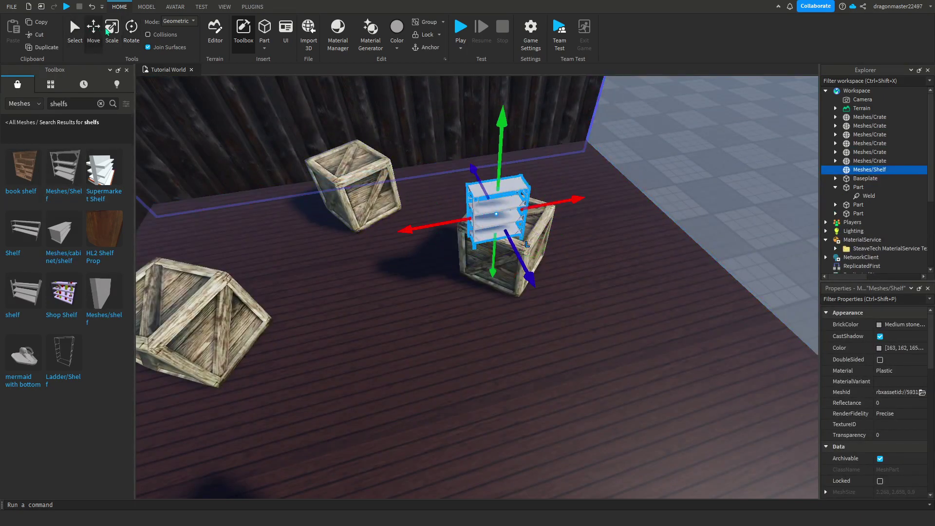
{"action": "left_click", "coordinate": [107, 31]}
{"action": "right_click_drag", "start_coordinate": [550, 263], "coordinate": [543, 344]}
{"action": "left_click_drag", "start_coordinate": [543, 345], "coordinate": [529, 294]}
{"action": "key", "text": "d"}
{"action": "right_click_drag", "start_coordinate": [221, 223], "coordinate": [221, 152]}
{"action": "scroll", "coordinate": [361, 254], "scroll_direction": "down", "scroll_amount": 3}
{"action": "left_click_drag", "start_coordinate": [361, 254], "coordinate": [437, 409]}
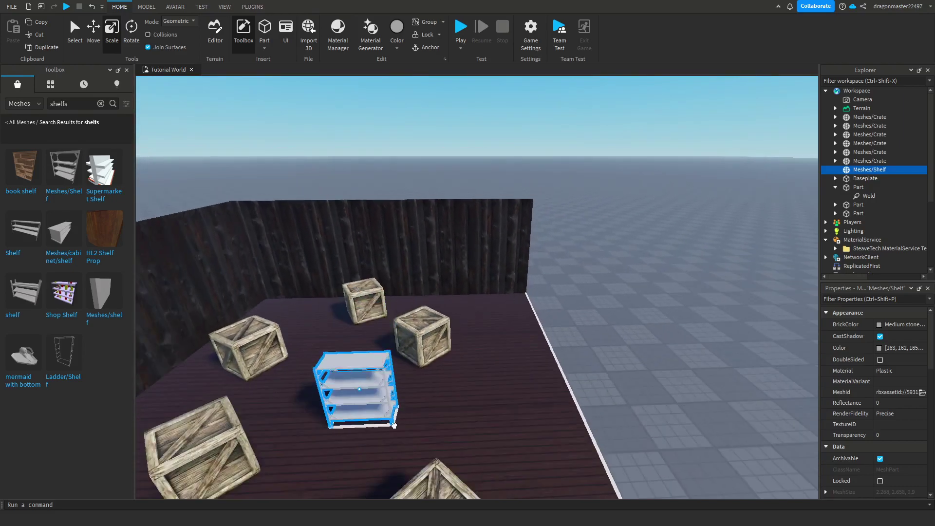
- Enlarge the shelf until it stands well above the crates, adjusting its depth to match
{"action": "left_click_drag", "start_coordinate": [404, 334], "coordinate": [409, 280]}
{"action": "right_click_drag", "start_coordinate": [426, 288], "coordinate": [469, 329]}
{"action": "key", "text": "w"}
{"action": "left_click_drag", "start_coordinate": [482, 350], "coordinate": [457, 350]}
{"action": "key", "text": "d"}
{"action": "right_click_drag", "start_coordinate": [457, 350], "coordinate": [453, 349]}
{"action": "scroll", "coordinate": [453, 348], "scroll_direction": "down", "scroll_amount": 3}
{"action": "left_click_drag", "start_coordinate": [441, 356], "coordinate": [462, 355]}
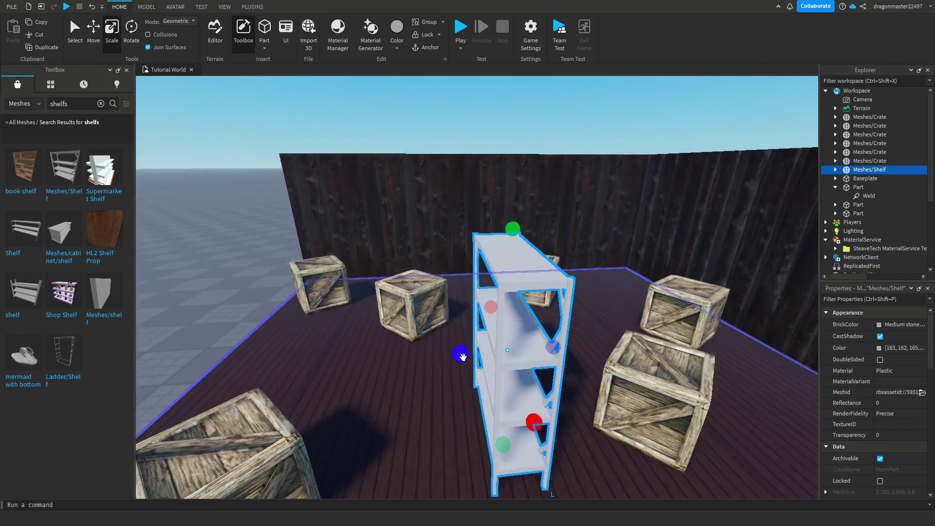
- Rotate the enlarged shelf slightly about its vertical axis
{"action": "scroll", "coordinate": [461, 355], "scroll_direction": "up", "scroll_amount": 3}
{"action": "right_click_drag", "start_coordinate": [462, 354], "coordinate": [460, 355]}
{"action": "key", "text": "a"}
{"action": "key", "text": "s"}
{"action": "key", "text": "d"}
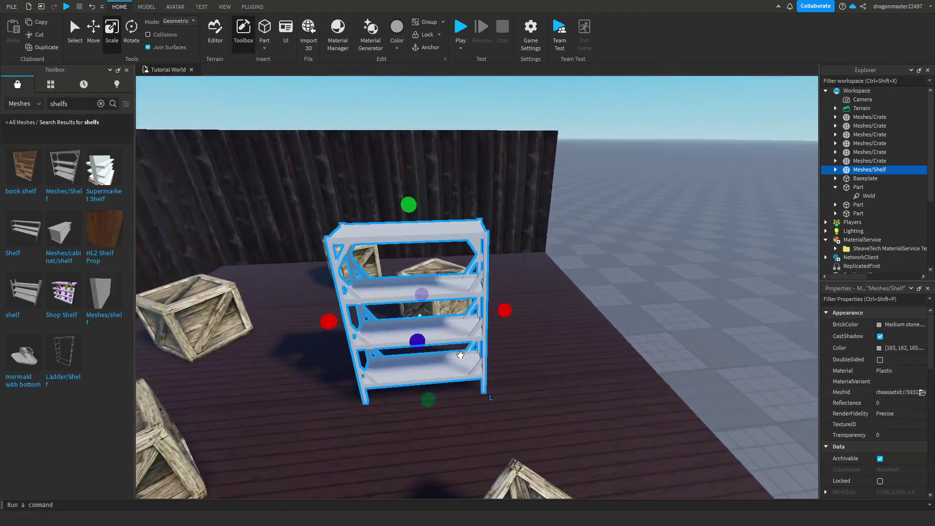
{"action": "left_click", "coordinate": [131, 35]}
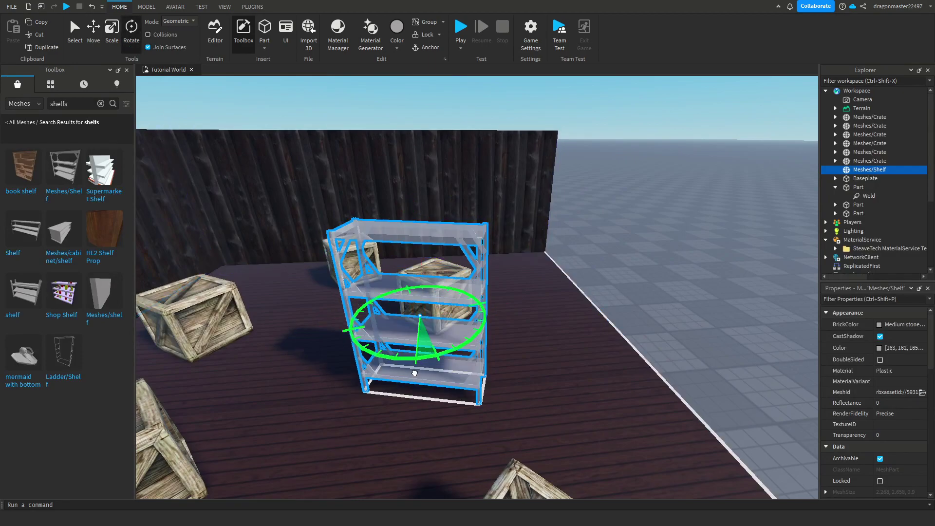
- Duplicate the shelf and stand the copy near the left wooden wall, rotated about its vertical axis
{"action": "right_click_drag", "start_coordinate": [467, 292], "coordinate": [477, 279]}
{"action": "right_click", "coordinate": [532, 201]}
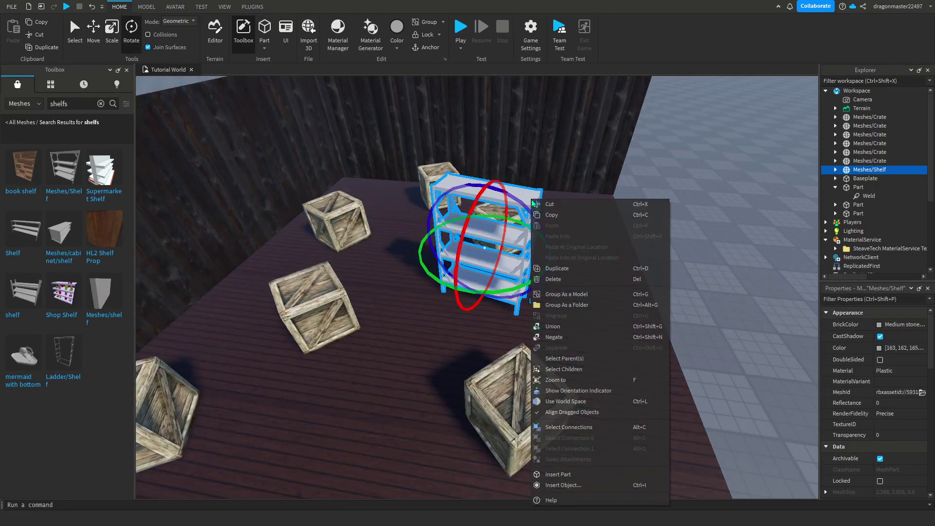
{"action": "left_click", "coordinate": [560, 268]}
{"action": "scroll", "coordinate": [561, 259], "scroll_direction": "up", "scroll_amount": 3}
{"action": "right_click_drag", "start_coordinate": [561, 258], "coordinate": [562, 260]}
{"action": "scroll", "coordinate": [562, 260], "scroll_direction": "down", "scroll_amount": 3}
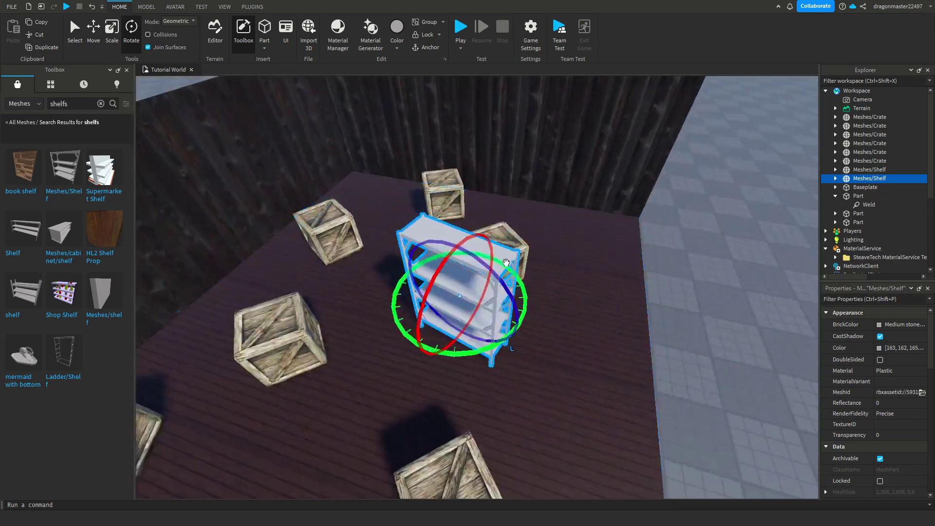
{"action": "key", "text": "ctrl+2"}
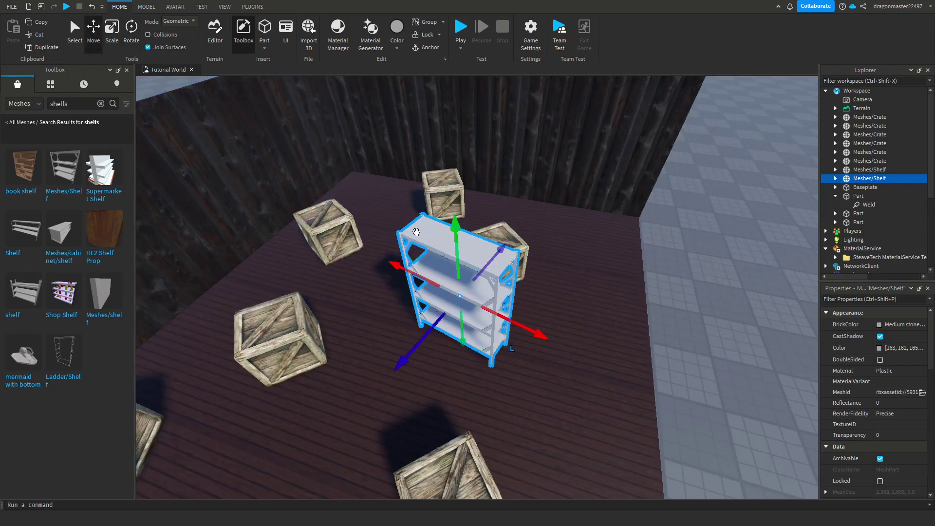
{"action": "key", "text": "a"}
{"action": "left_click_drag", "start_coordinate": [416, 232], "coordinate": [385, 210]}
{"action": "left_click", "coordinate": [131, 40]}
{"action": "left_click_drag", "start_coordinate": [376, 284], "coordinate": [356, 278]}
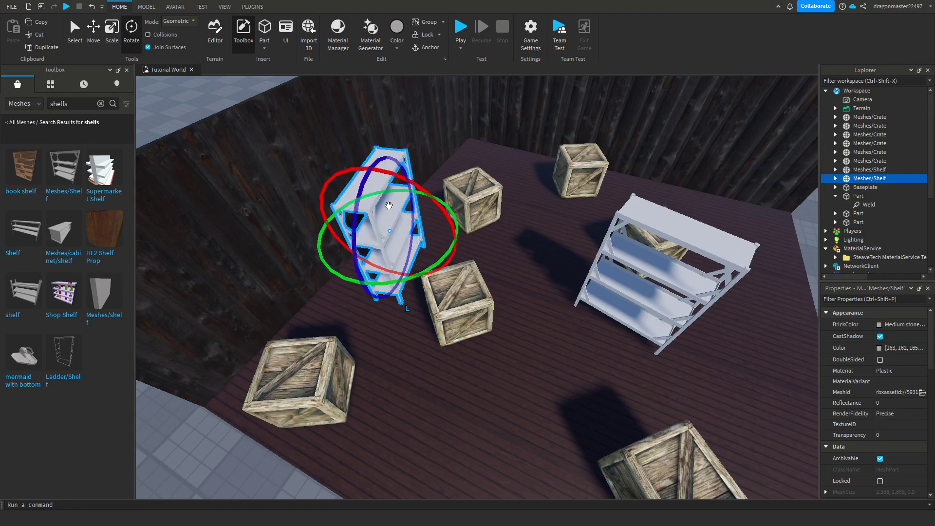
- Duplicate the shelf by the wall and place the copy in the corner between the two walls, rotated to face the room
{"action": "right_click", "coordinate": [389, 207]}
{"action": "left_click", "coordinate": [439, 280]}
{"action": "left_click_drag", "start_coordinate": [395, 251], "coordinate": [481, 167]}
{"action": "right_click_drag", "start_coordinate": [480, 167], "coordinate": [477, 171]}
{"action": "left_click_drag", "start_coordinate": [507, 248], "coordinate": [419, 235]}
- Duplicate the corner shelf and place the copy against the other wooden wall
{"action": "right_click", "coordinate": [505, 184]}
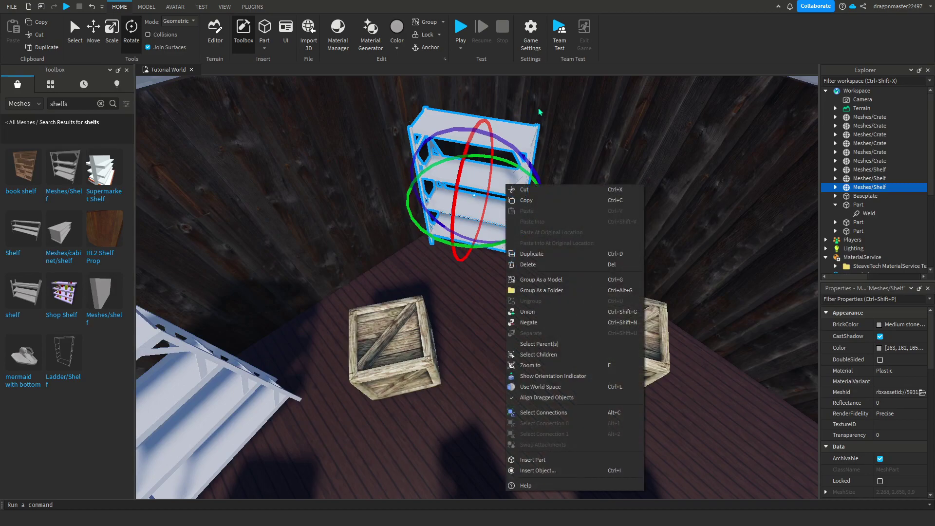
{"action": "left_click", "coordinate": [546, 254]}
{"action": "left_click_drag", "start_coordinate": [514, 195], "coordinate": [382, 240]}
{"action": "right_click_drag", "start_coordinate": [383, 239], "coordinate": [388, 242]}
{"action": "right_click_drag", "start_coordinate": [572, 371], "coordinate": [577, 371]}
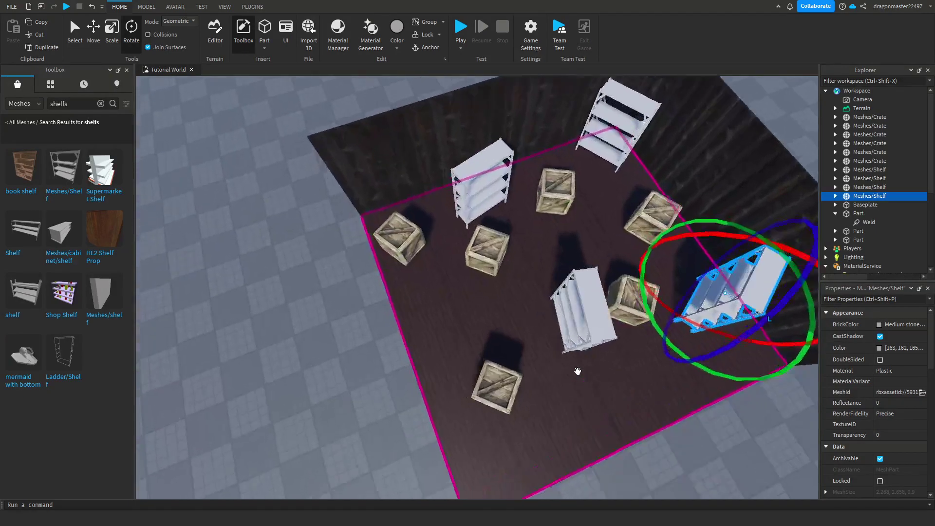
{"action": "scroll", "coordinate": [577, 372], "scroll_direction": "up", "scroll_amount": 3}
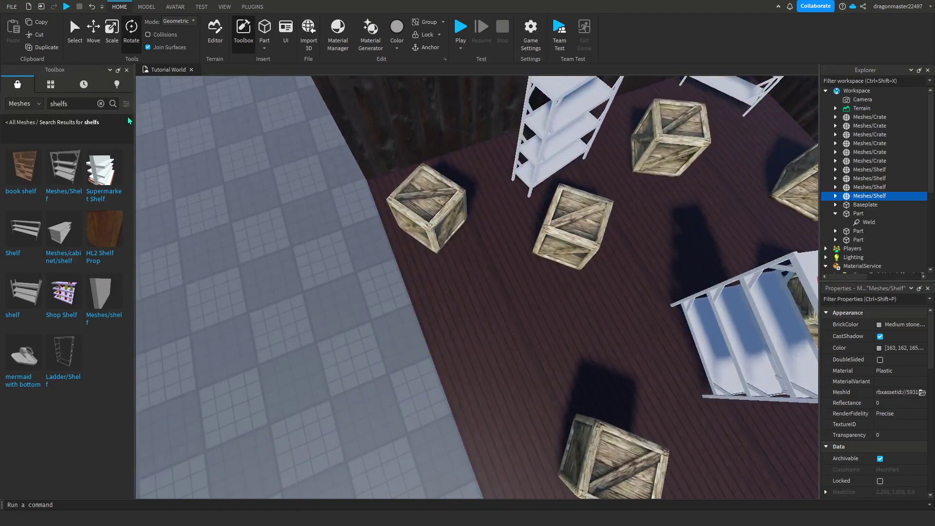
- Clear the mesh search, deselect the shelf and close the Toolbox
{"action": "left_click", "coordinate": [101, 105]}
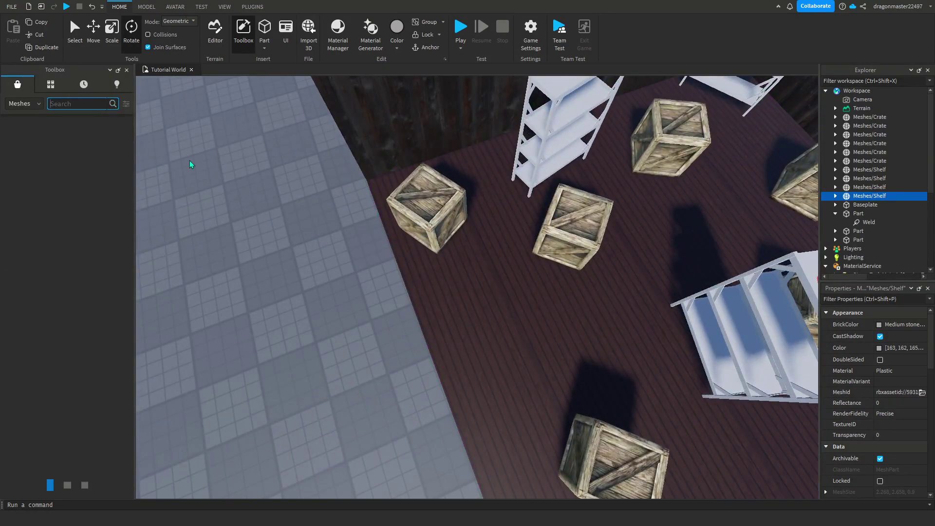
{"action": "left_click", "coordinate": [234, 246]}
{"action": "right_click_drag", "start_coordinate": [233, 246], "coordinate": [286, 291]}
{"action": "key", "text": "s"}
{"action": "key", "text": "a"}
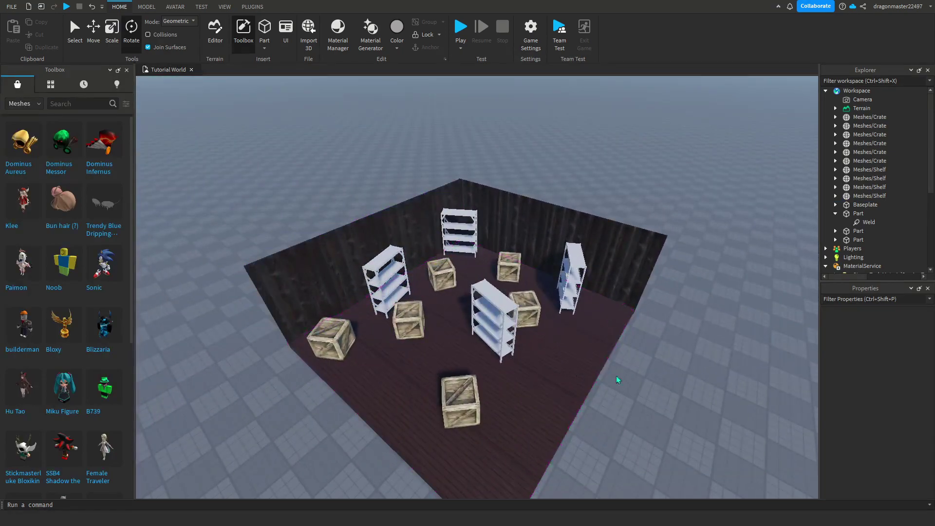
{"action": "scroll", "coordinate": [503, 321], "scroll_direction": "up", "scroll_amount": 5}
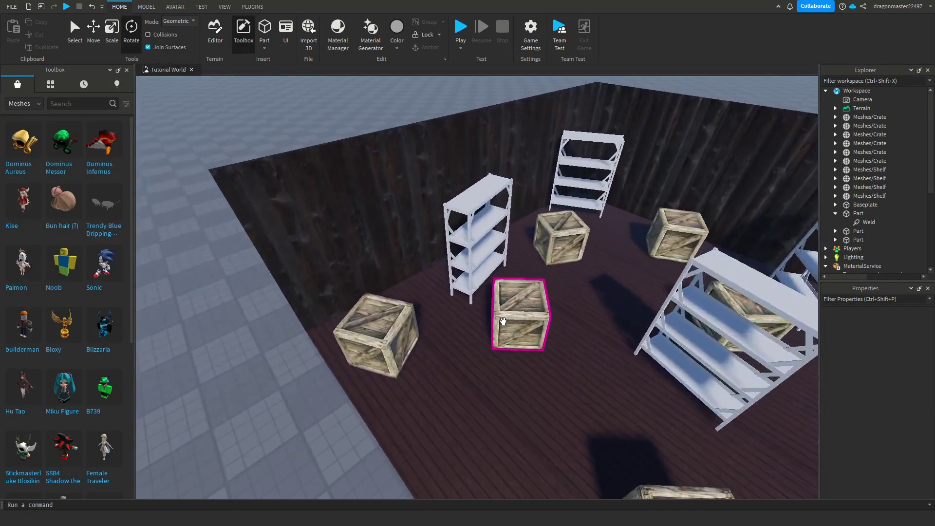
{"action": "right_click_drag", "start_coordinate": [502, 321], "coordinate": [423, 238]}
{"action": "key", "text": "s"}
{"action": "left_click", "coordinate": [126, 70]}
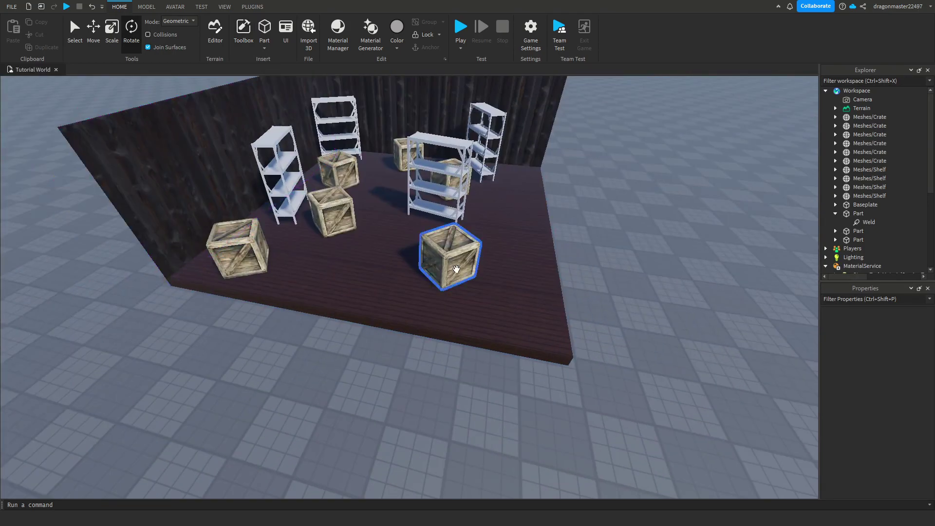
- Duplicate the wood floor and raise the copy to the top of the walls as a ceiling
{"action": "right_click_drag", "start_coordinate": [457, 269], "coordinate": [454, 269]}
{"action": "scroll", "coordinate": [439, 248], "scroll_direction": "down", "scroll_amount": 3}
{"action": "left_click", "coordinate": [484, 378]}
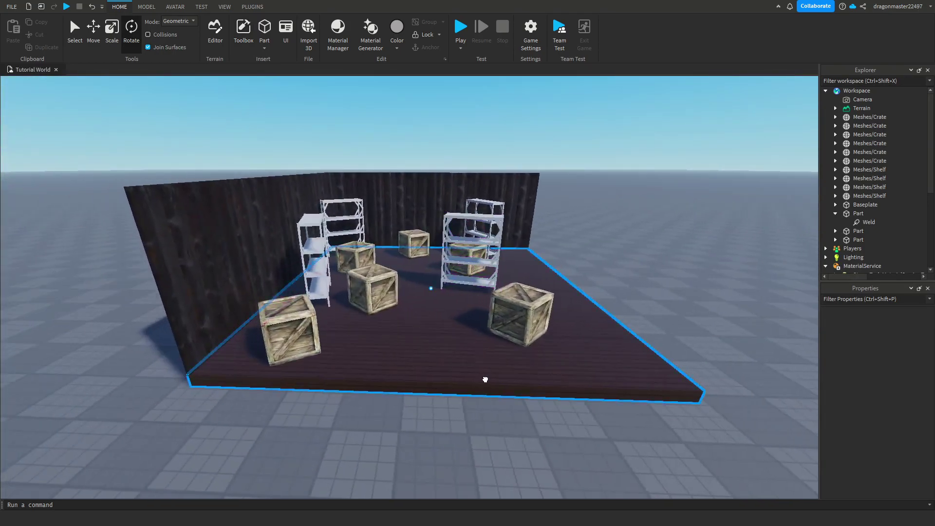
{"action": "right_click", "coordinate": [488, 382]}
{"action": "left_click", "coordinate": [510, 142]}
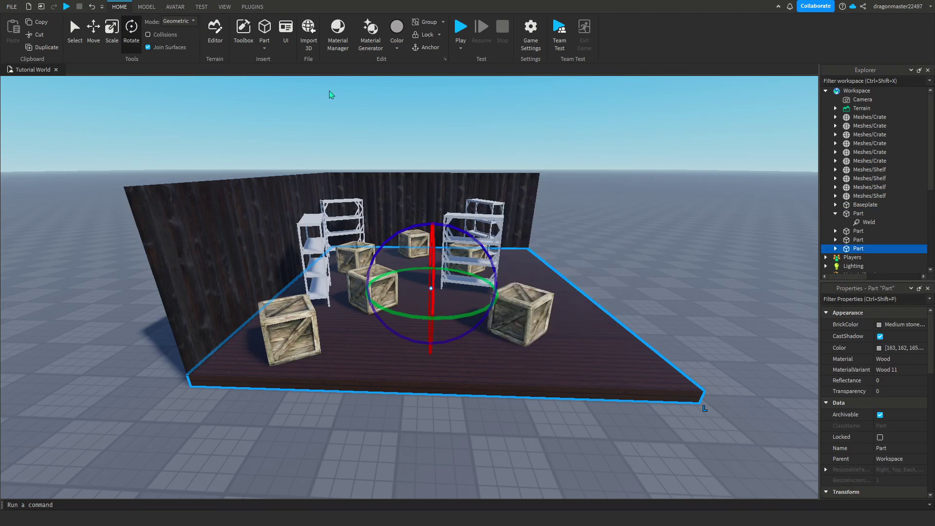
{"action": "left_click", "coordinate": [108, 43]}
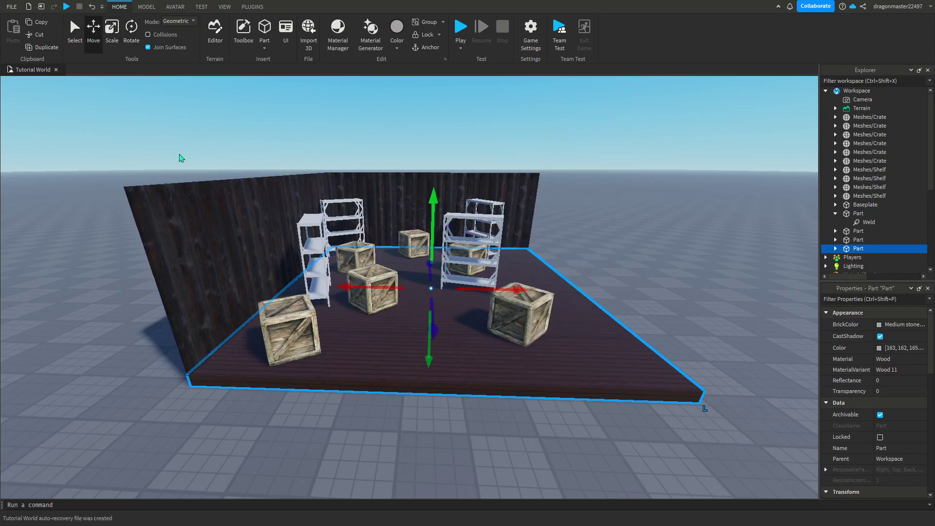
{"action": "left_click_drag", "start_coordinate": [438, 267], "coordinate": [439, 119]}
{"action": "right_click_drag", "start_coordinate": [439, 118], "coordinate": [452, 146]}
{"action": "left_click", "coordinate": [509, 253]}
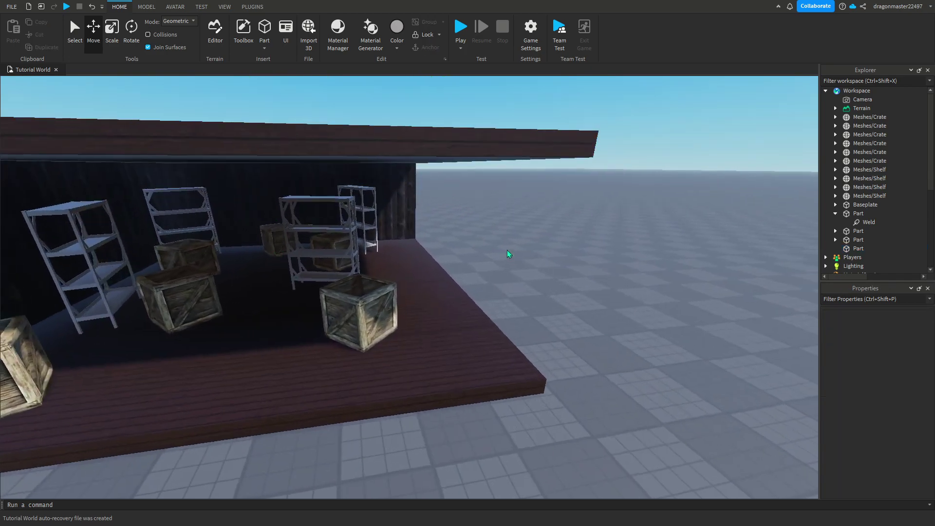
- Duplicate the back wall and shrink the copy to a thin strip at the wall's free end
{"action": "key", "text": "w"}
{"action": "right_click_drag", "start_coordinate": [509, 253], "coordinate": [485, 249]}
{"action": "key", "text": "s"}
{"action": "key", "text": "d"}
{"action": "right_click", "coordinate": [485, 249]}
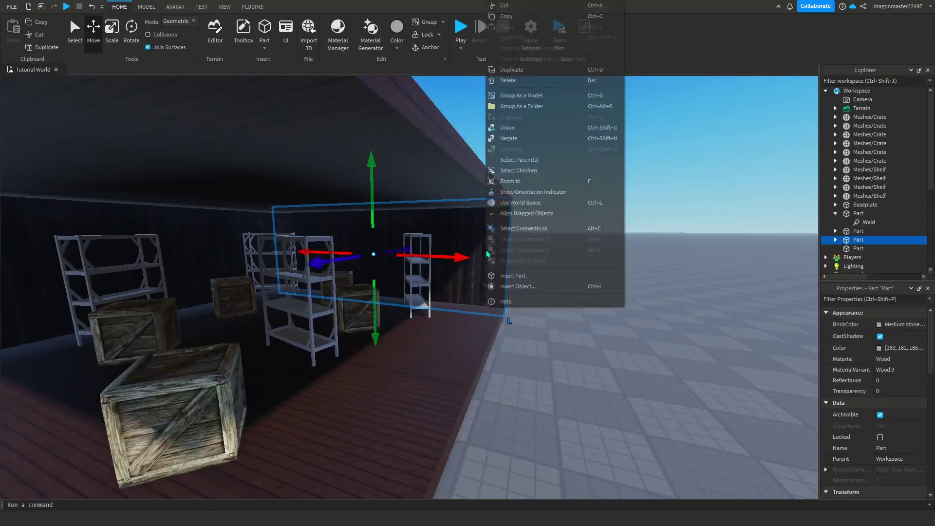
{"action": "left_click", "coordinate": [501, 81]}
{"action": "left_click", "coordinate": [111, 29]}
{"action": "left_click_drag", "start_coordinate": [255, 247], "coordinate": [354, 270]}
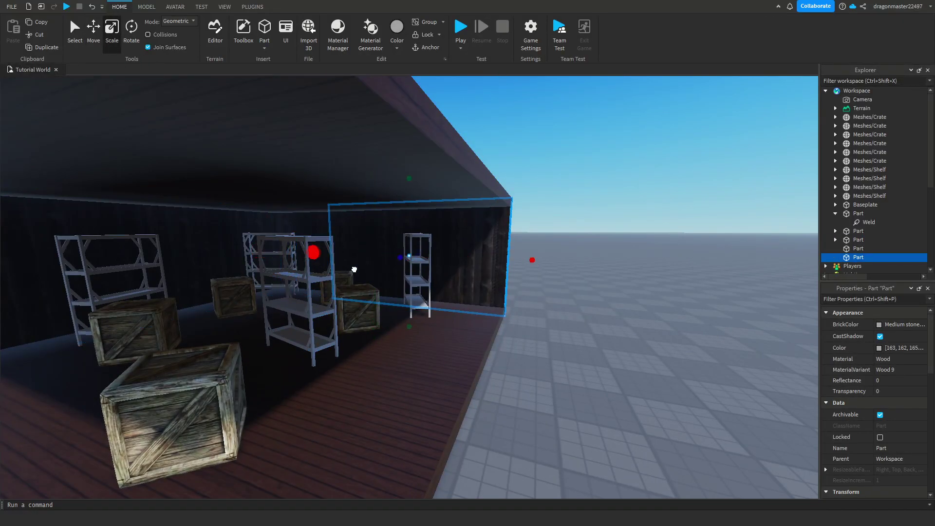
{"action": "left_click_drag", "start_coordinate": [483, 298], "coordinate": [483, 298]}
- Stretch the thin strip along the open side of the floor to form a third wall
{"action": "key", "text": "d"}
{"action": "right_click_drag", "start_coordinate": [483, 298], "coordinate": [486, 292]}
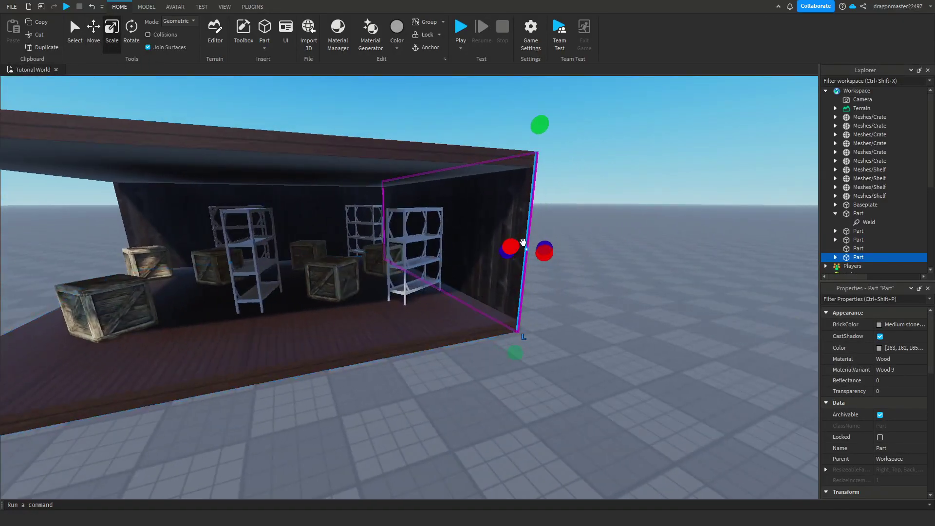
{"action": "right_click_drag", "start_coordinate": [507, 233], "coordinate": [515, 265]}
{"action": "key", "text": "d"}
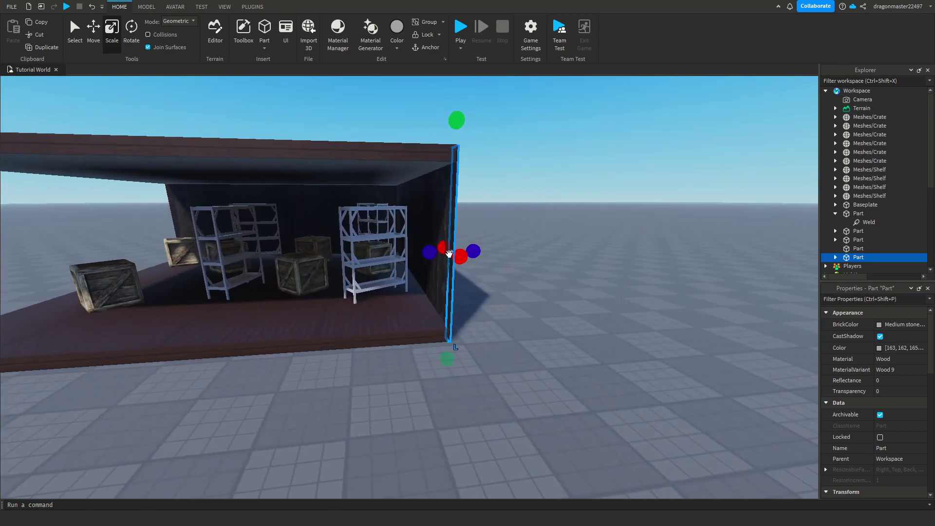
{"action": "key", "text": "a"}
{"action": "left_click_drag", "start_coordinate": [431, 252], "coordinate": [254, 284]}
{"action": "key", "text": "a"}
- Duplicate the left wall and shrink the copy to a narrow strip at the room's remaining open side
{"action": "right_click_drag", "start_coordinate": [403, 353], "coordinate": [423, 336]}
{"action": "left_click", "coordinate": [284, 297]}
{"action": "right_click", "coordinate": [283, 297]}
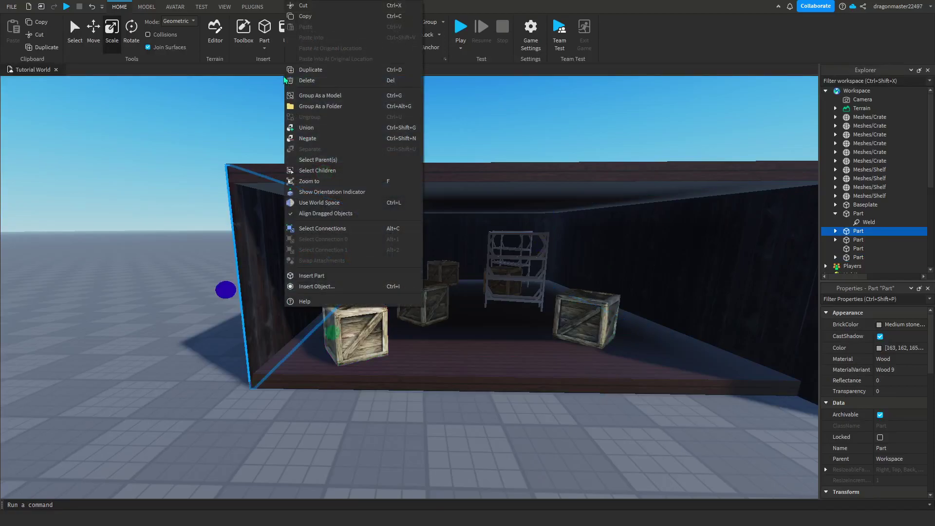
{"action": "left_click", "coordinate": [303, 71]}
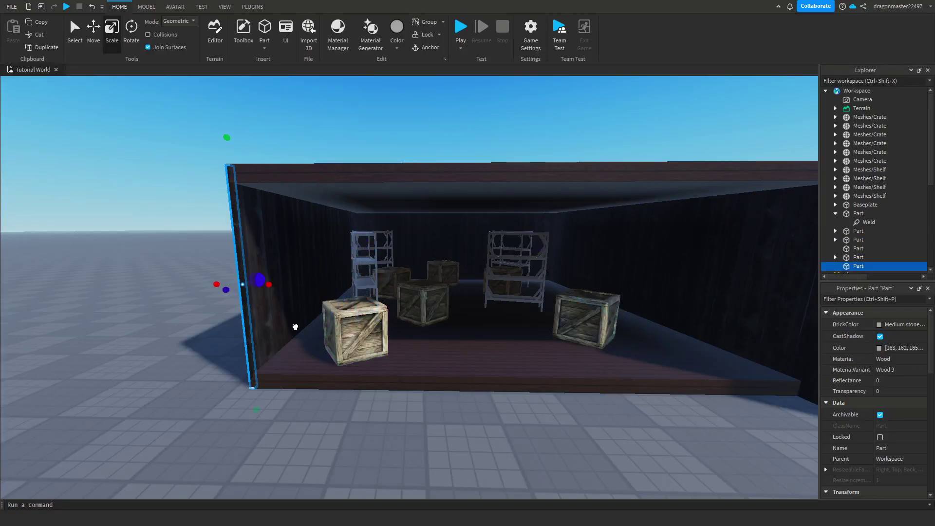
- Stretch the narrow wall strip across the room's open side to form the fourth wall
{"action": "left_click_drag", "start_coordinate": [295, 326], "coordinate": [292, 324]}
{"action": "key", "text": "d"}
{"action": "left_click_drag", "start_coordinate": [268, 285], "coordinate": [467, 320]}
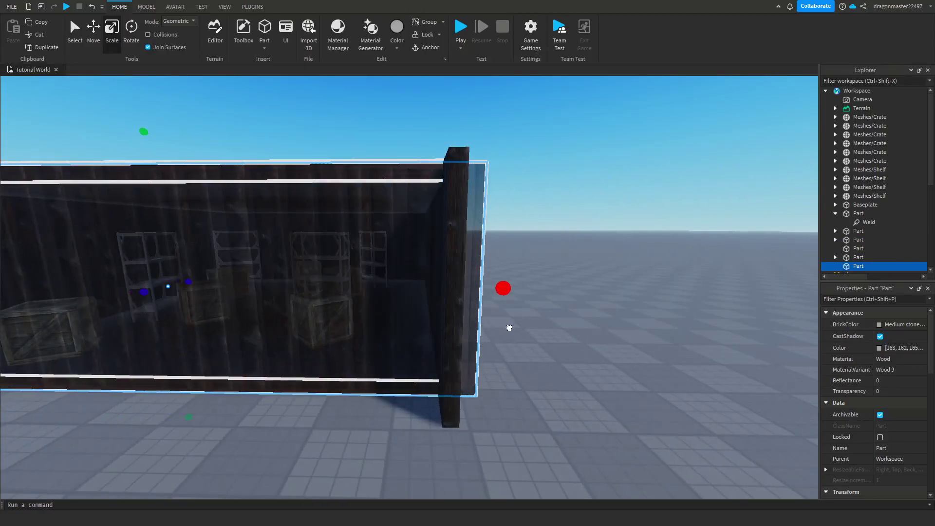
{"action": "key", "text": "a"}
{"action": "left_click_drag", "start_coordinate": [222, 281], "coordinate": [167, 286]}
{"action": "left_click", "coordinate": [428, 464]}
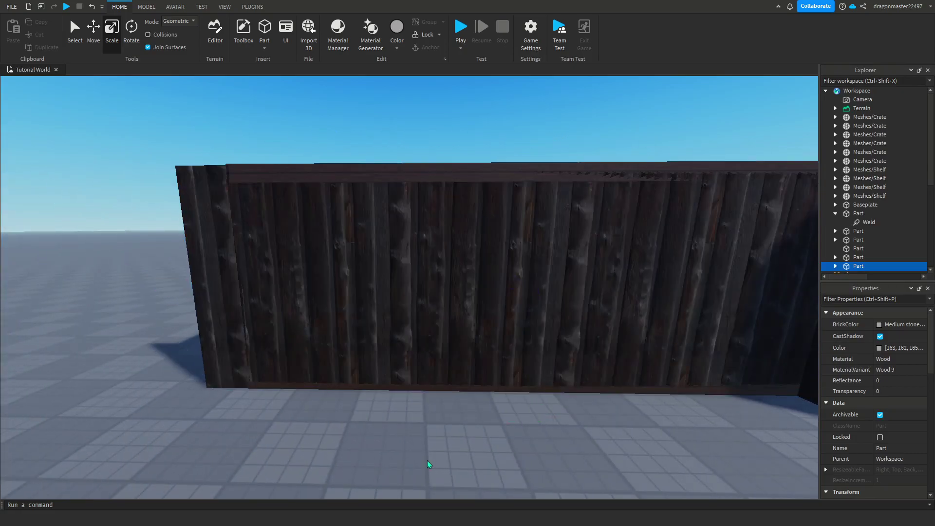
- Set the Ambient color of Lighting to black (0, 0, 0)
{"action": "key", "text": "w"}
{"action": "right_click_drag", "start_coordinate": [426, 459], "coordinate": [426, 459]}
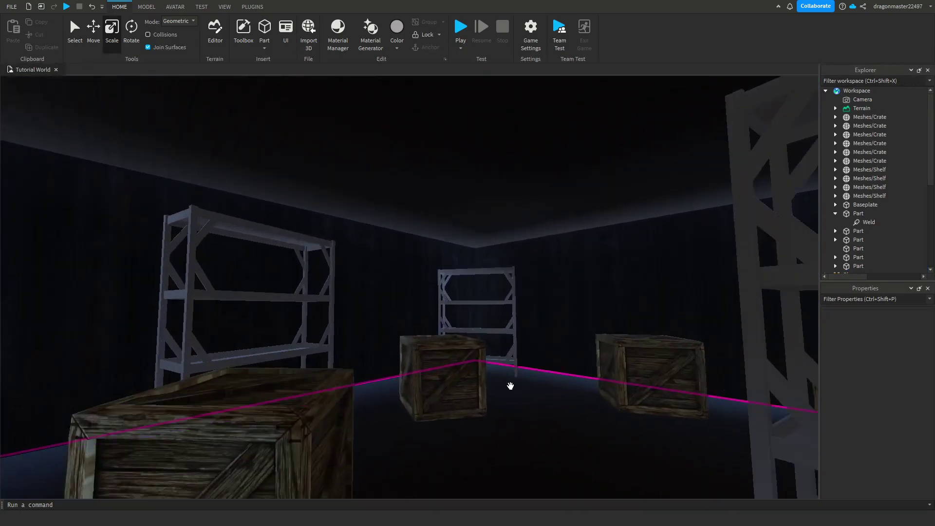
{"action": "key", "text": "s"}
{"action": "scroll", "coordinate": [925, 153], "scroll_direction": "down", "scroll_amount": 6}
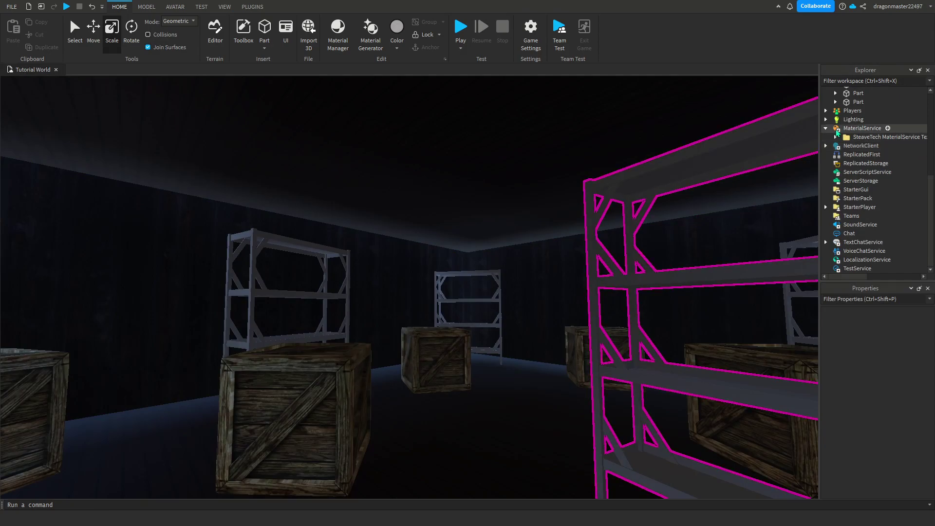
{"action": "left_click", "coordinate": [852, 119]}
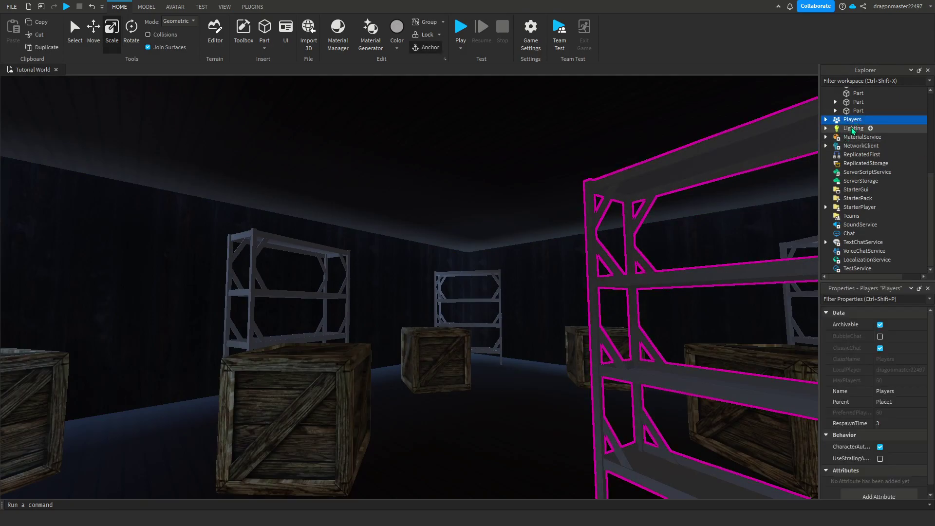
{"action": "left_click", "coordinate": [853, 128]}
{"action": "double_click", "coordinate": [852, 128]}
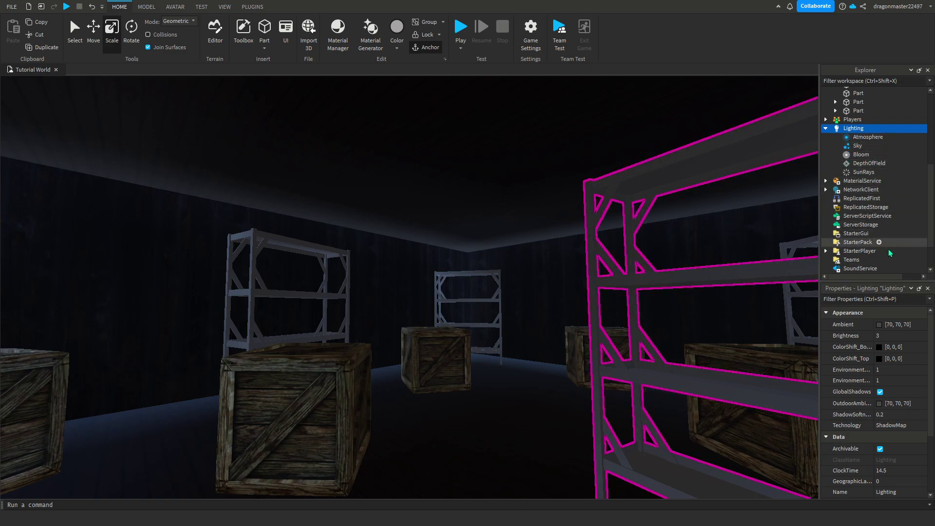
{"action": "left_click", "coordinate": [879, 325]}
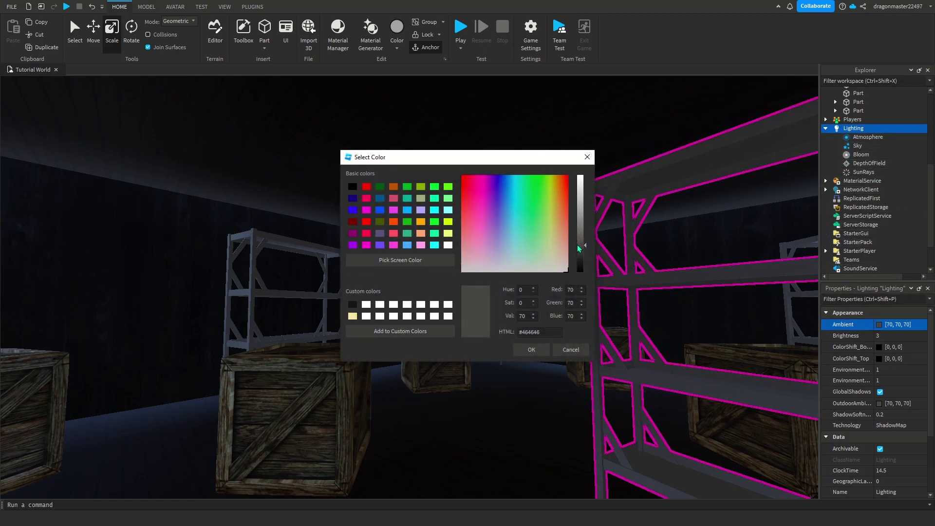
{"action": "left_click_drag", "start_coordinate": [581, 251], "coordinate": [586, 271]}
{"action": "left_click", "coordinate": [532, 349]}
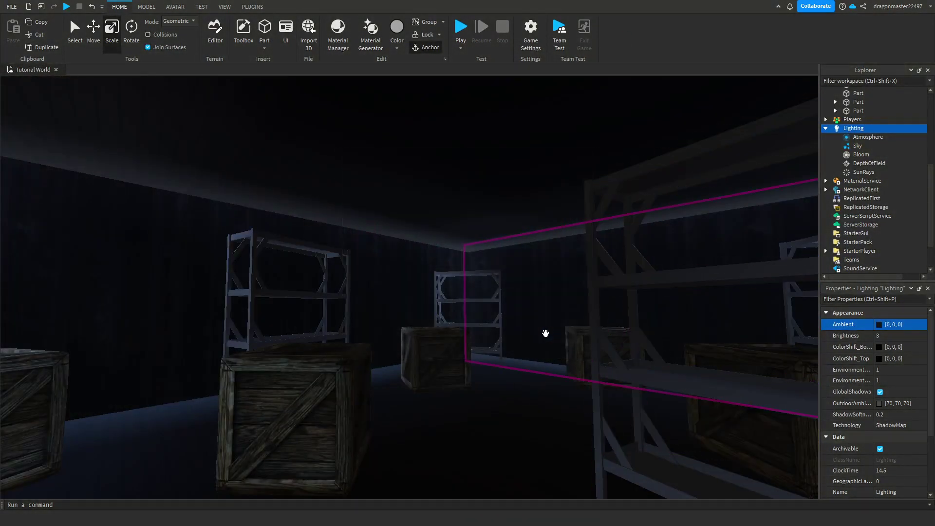
- Set the Brightness, EnvironmentSpecularScale and EnvironmentDiffuseScale of Lighting to 0
{"action": "scroll", "coordinate": [546, 331], "scroll_direction": "up", "scroll_amount": 5}
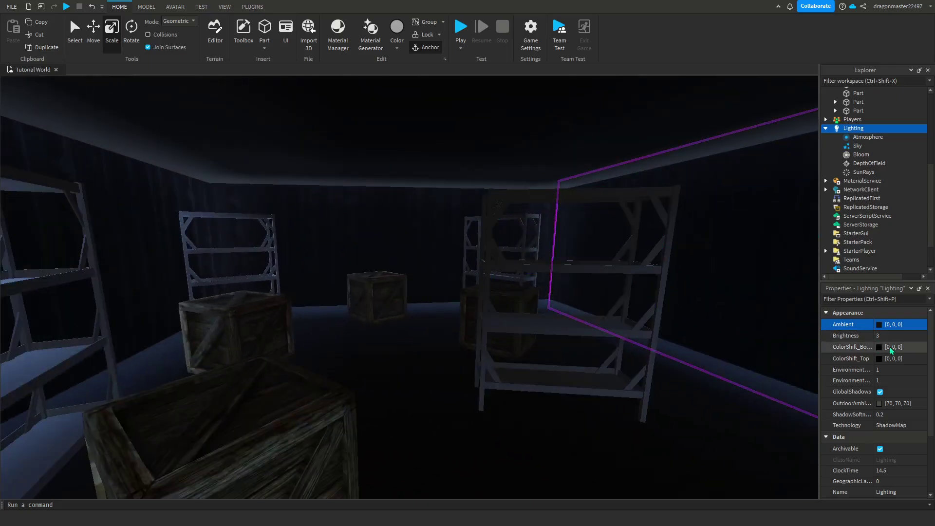
{"action": "left_click", "coordinate": [891, 336]}
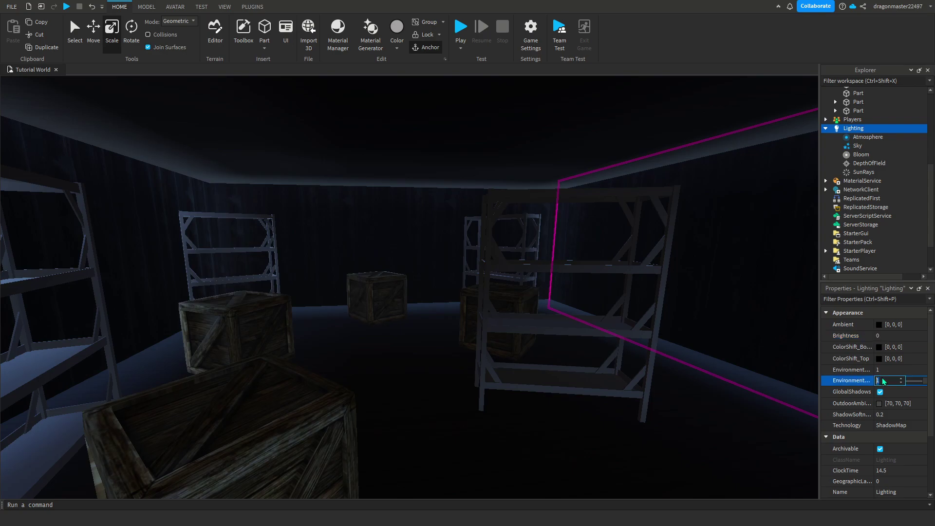
{"action": "type", "text": "0"}
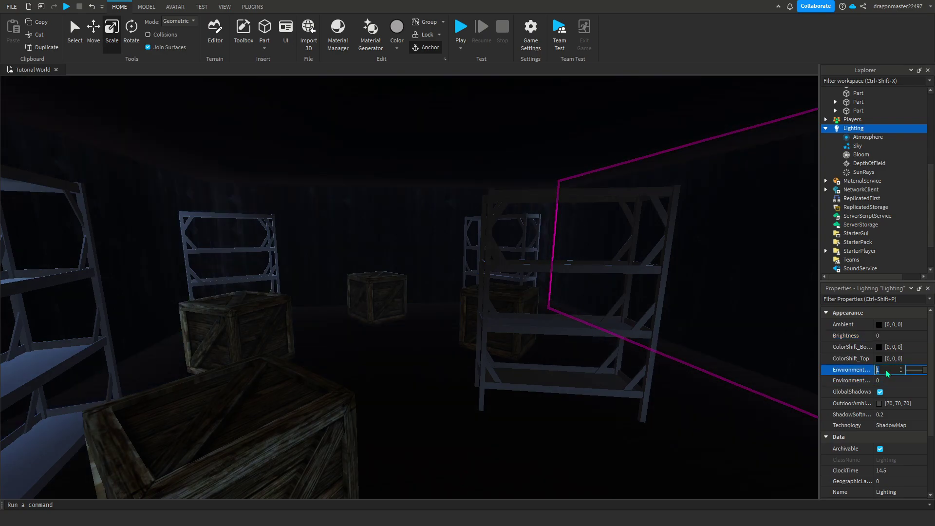
{"action": "key", "text": "BackSpace"}
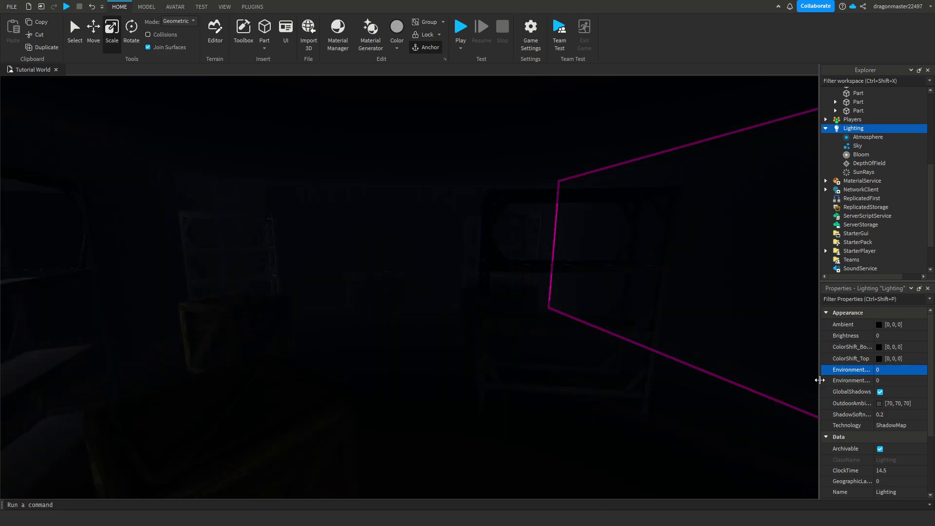
{"action": "left_click_drag", "start_coordinate": [819, 379], "coordinate": [737, 379]}
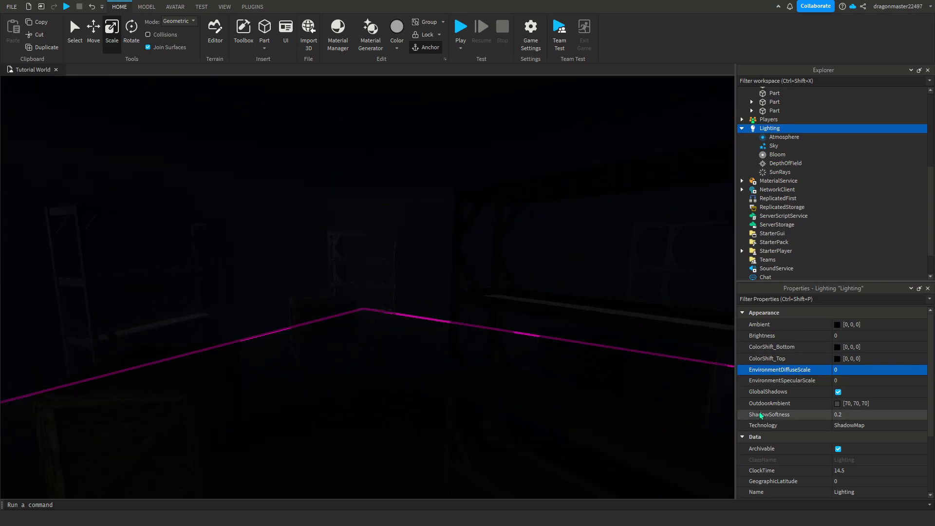
- Try a white OutdoorAmbient (255, 255, 255) for Lighting and view the room from outside
{"action": "left_click", "coordinate": [838, 403]}
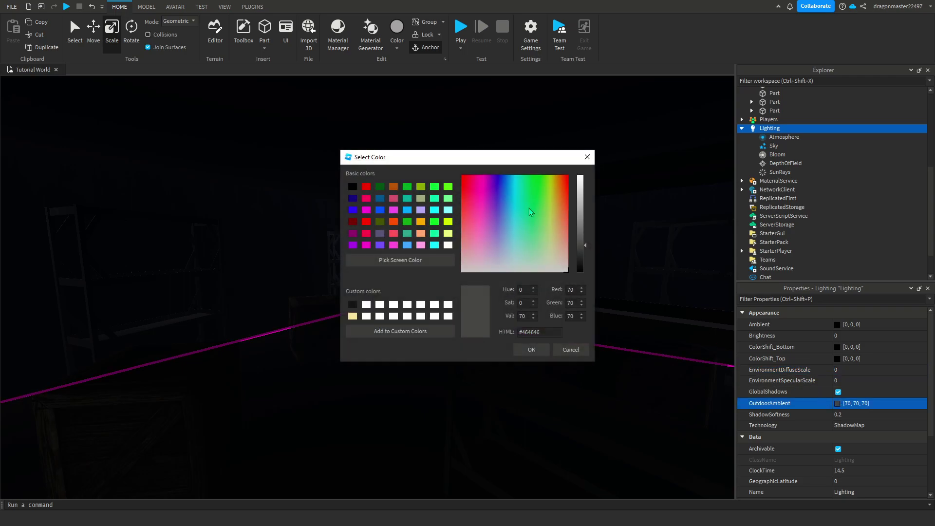
{"action": "left_click_drag", "start_coordinate": [580, 240], "coordinate": [580, 168]}
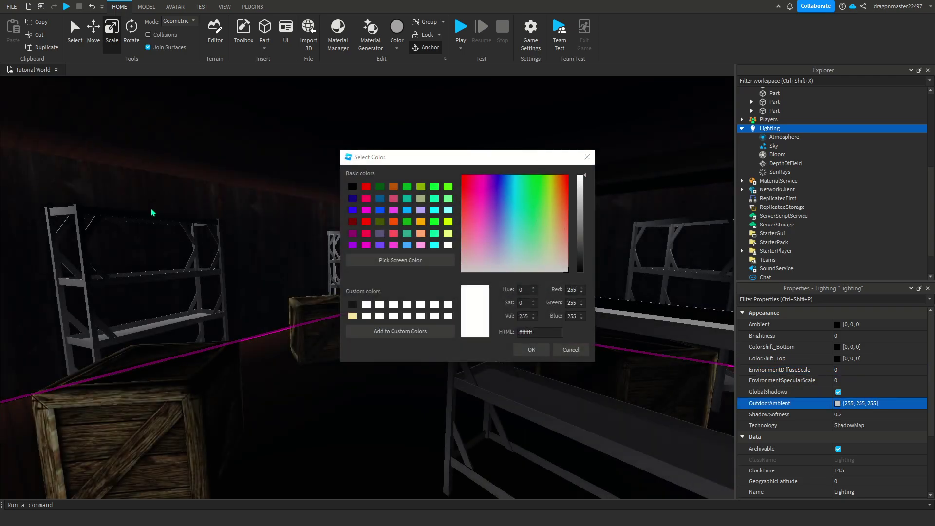
{"action": "left_click", "coordinate": [539, 349]}
{"action": "right_click_drag", "start_coordinate": [546, 333], "coordinate": [545, 333]}
{"action": "key", "text": "s"}
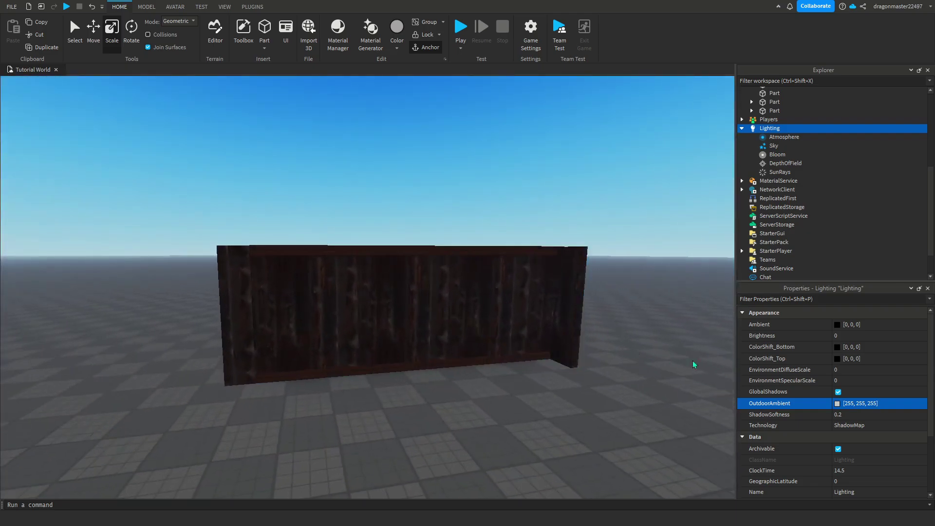
- Set the OutdoorAmbient color of Lighting to black (0, 0, 0)
{"action": "left_click", "coordinate": [837, 405]}
{"action": "left_click_drag", "start_coordinate": [579, 239], "coordinate": [595, 366]}
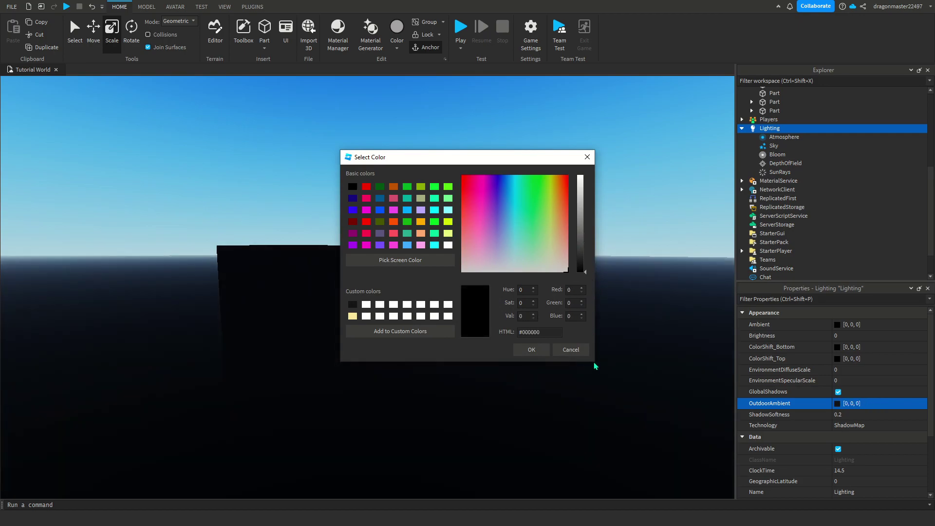
{"action": "left_click", "coordinate": [523, 353]}
{"action": "scroll", "coordinate": [605, 342], "scroll_direction": "up", "scroll_amount": 5}
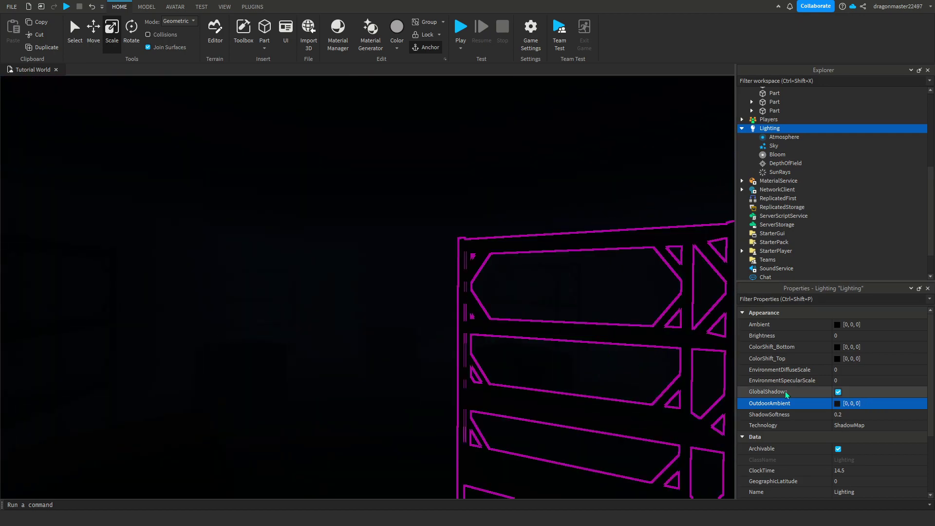
- Set the ShadowSoftness of Lighting to 1, trying 0 as a comparison
{"action": "left_click", "coordinate": [834, 415]}
{"action": "key", "text": "BackSpace"}
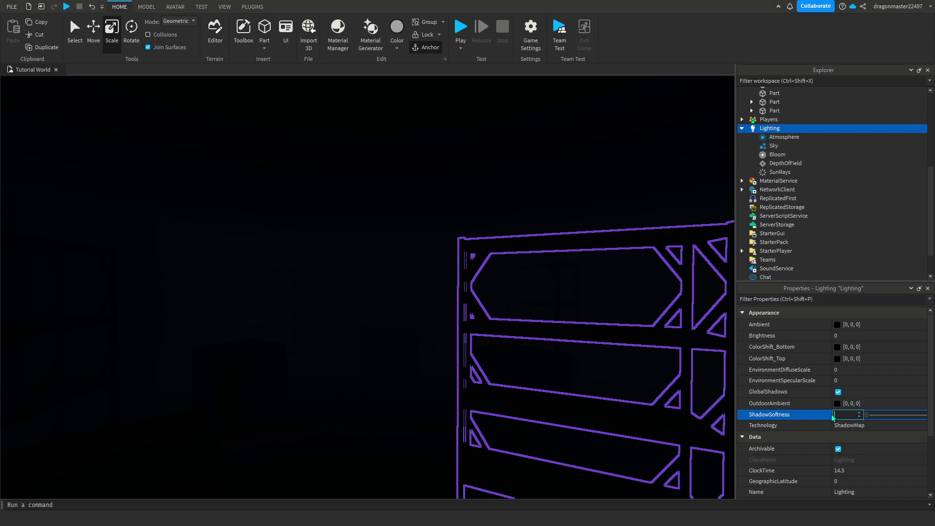
{"action": "type", "text": "1"}
{"action": "key", "text": "Return"}
{"action": "scroll", "coordinate": [362, 246], "scroll_direction": "up", "scroll_amount": 2}
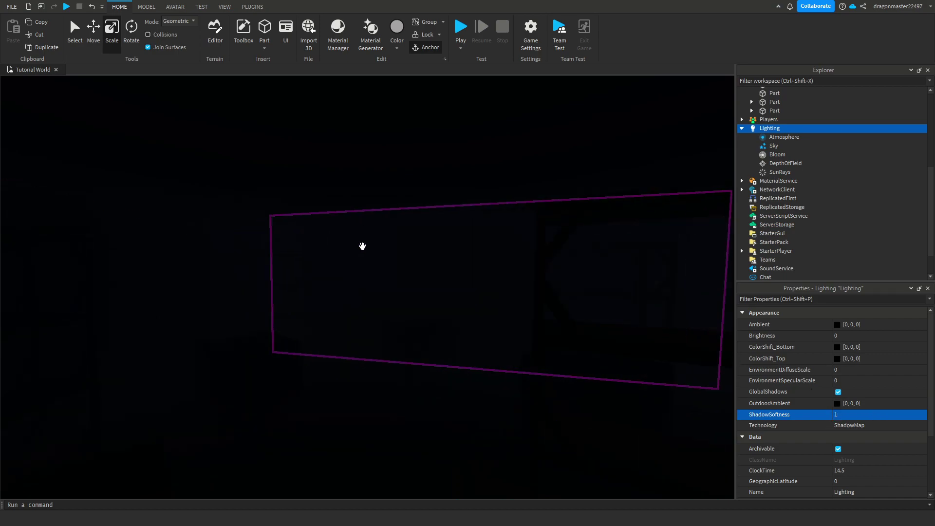
{"action": "left_click", "coordinate": [839, 414]}
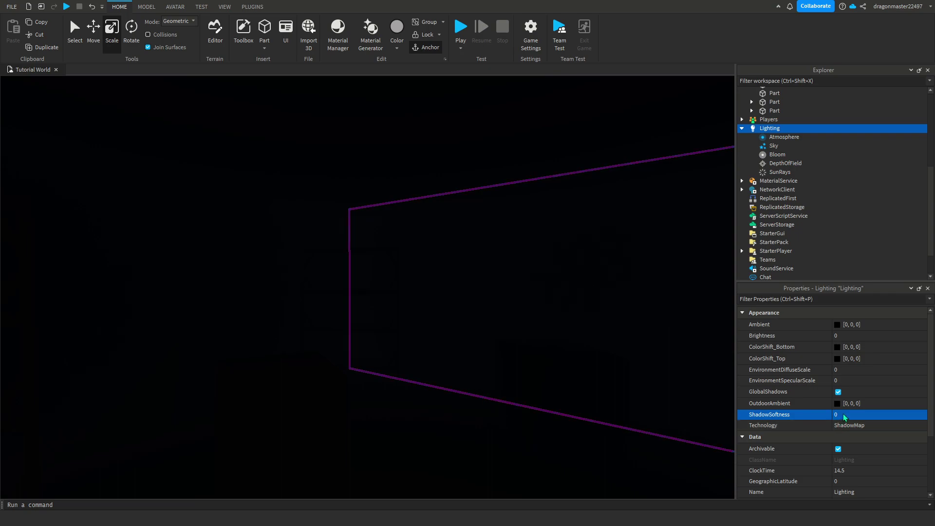
{"action": "type", "text": "1"}
{"action": "key", "text": "Return"}
- Switch the Technology of Lighting to Future
{"action": "left_click", "coordinate": [863, 425]}
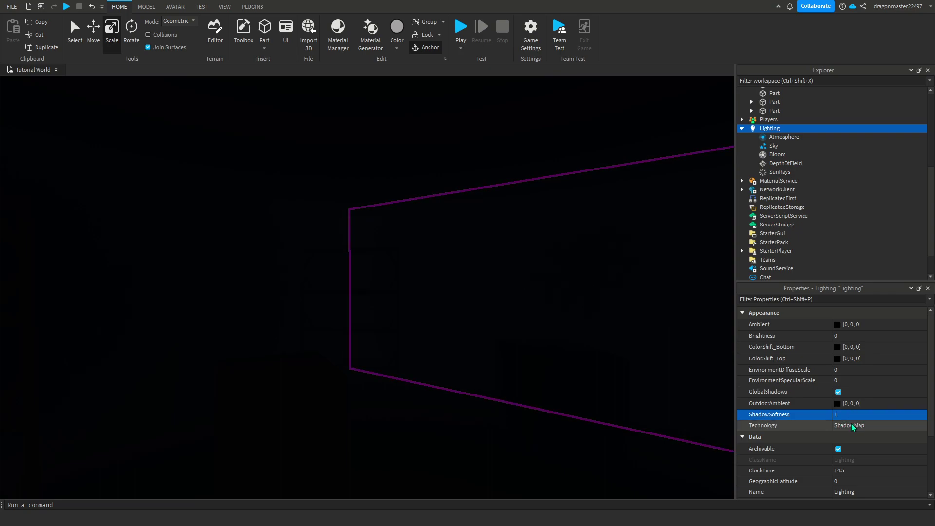
{"action": "scroll", "coordinate": [877, 409], "scroll_direction": "down", "scroll_amount": 1}
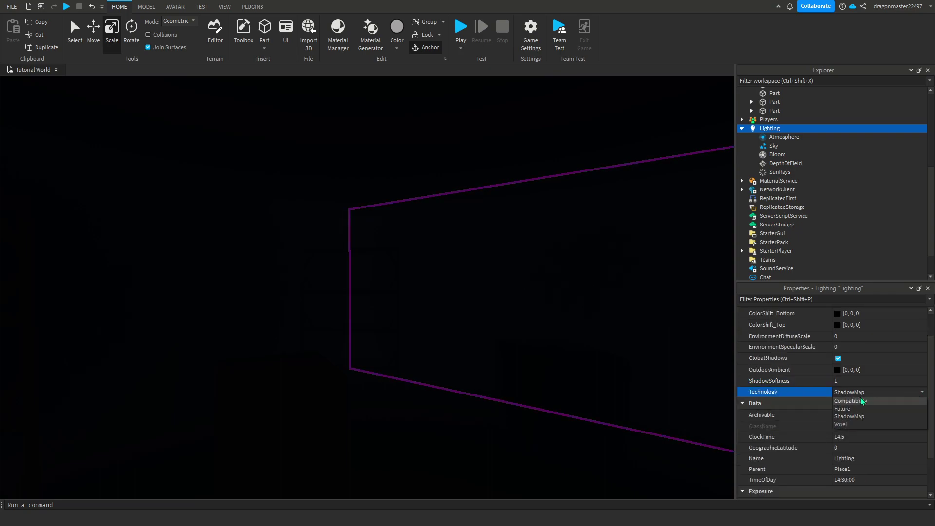
{"action": "left_click", "coordinate": [845, 409]}
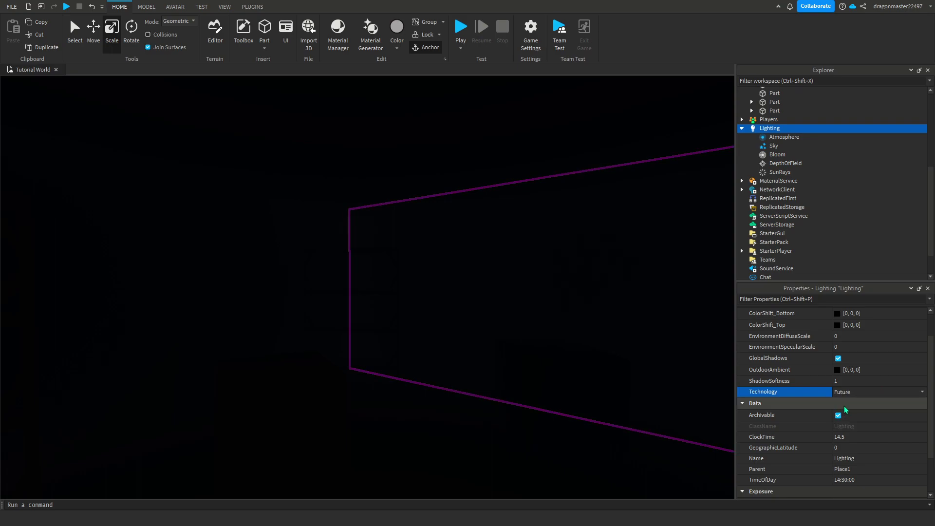
- Insert a block part inside the dark room and raise it above the floor
{"action": "right_click_drag", "start_coordinate": [323, 296], "coordinate": [315, 286]}
{"action": "left_click", "coordinate": [265, 31]}
{"action": "right_click_drag", "start_coordinate": [496, 295], "coordinate": [476, 294]}
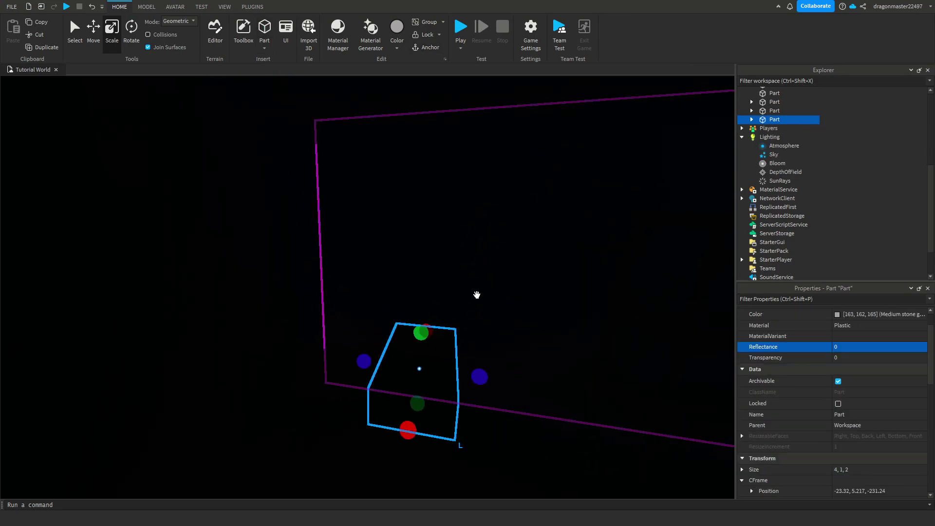
{"action": "left_click", "coordinate": [89, 41]}
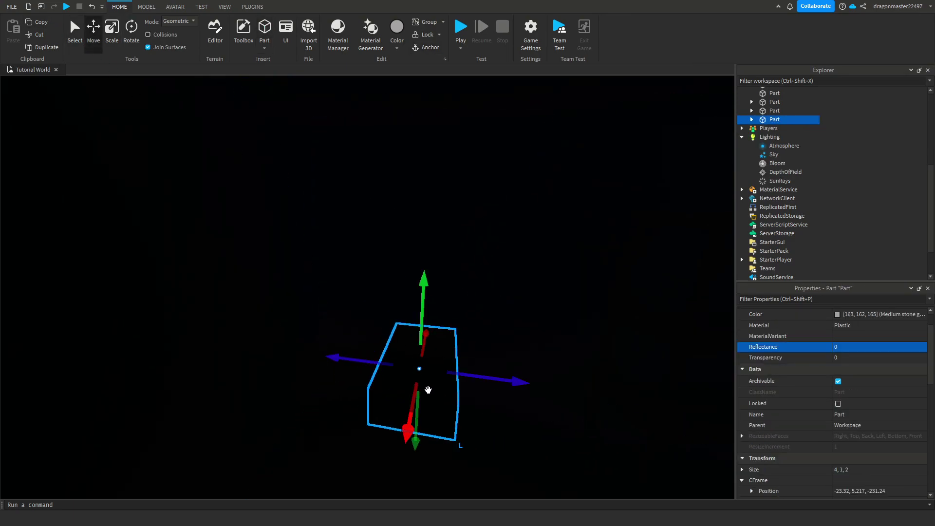
{"action": "left_click_drag", "start_coordinate": [418, 294], "coordinate": [431, 176]}
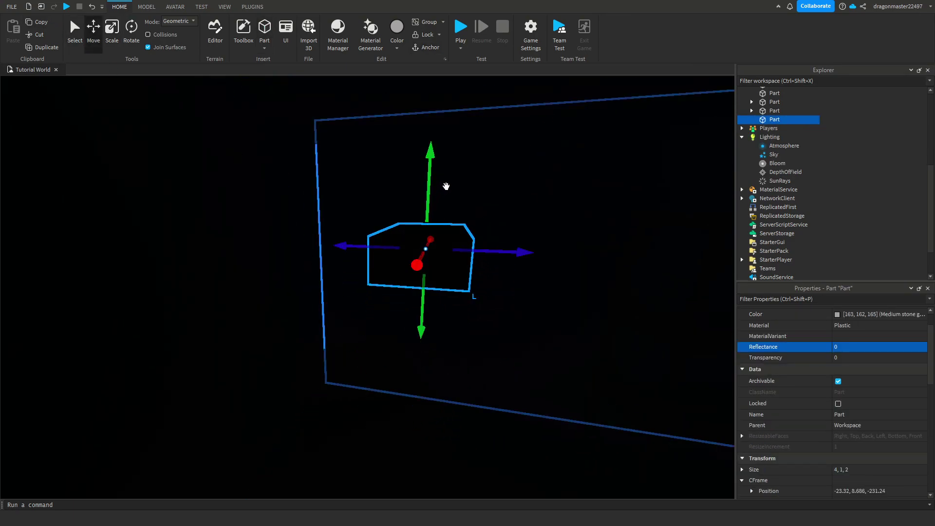
- Add a SpotLight effect to the raised part
{"action": "left_click", "coordinate": [146, 6]}
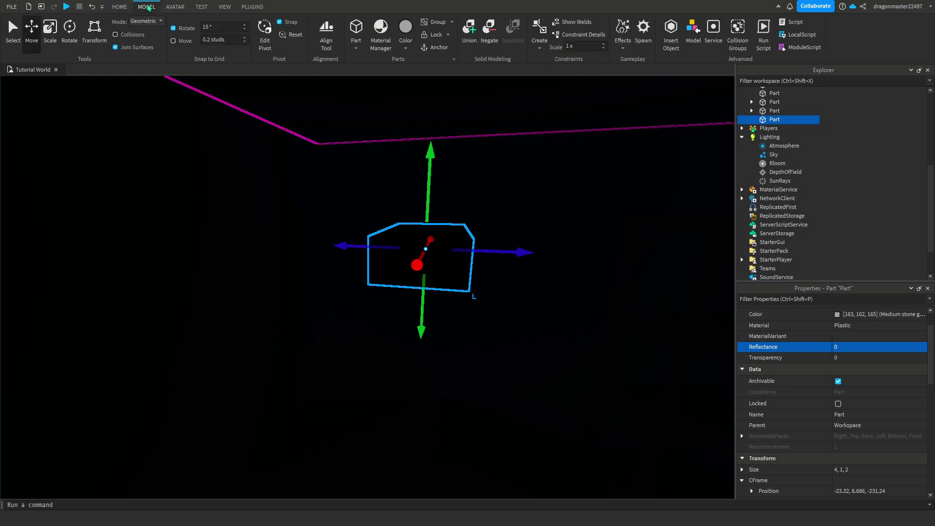
{"action": "left_click", "coordinate": [623, 48]}
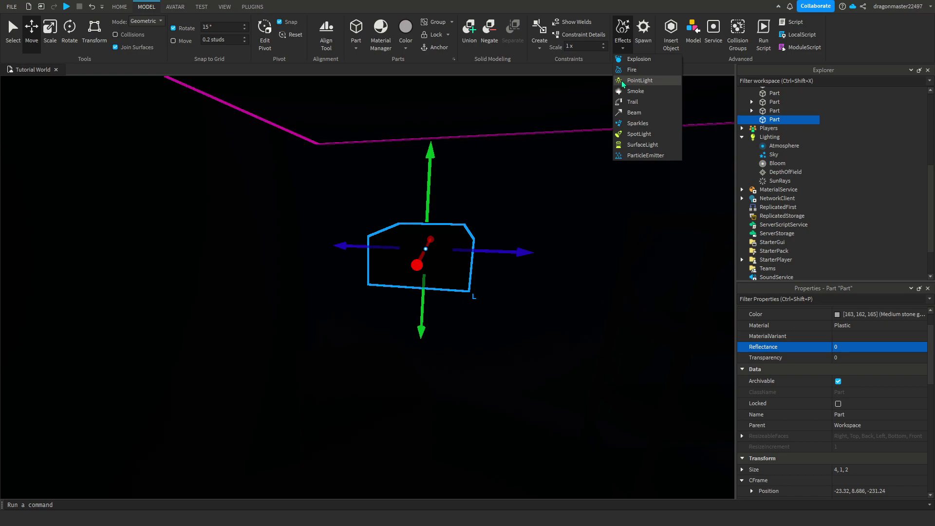
{"action": "left_click", "coordinate": [639, 134]}
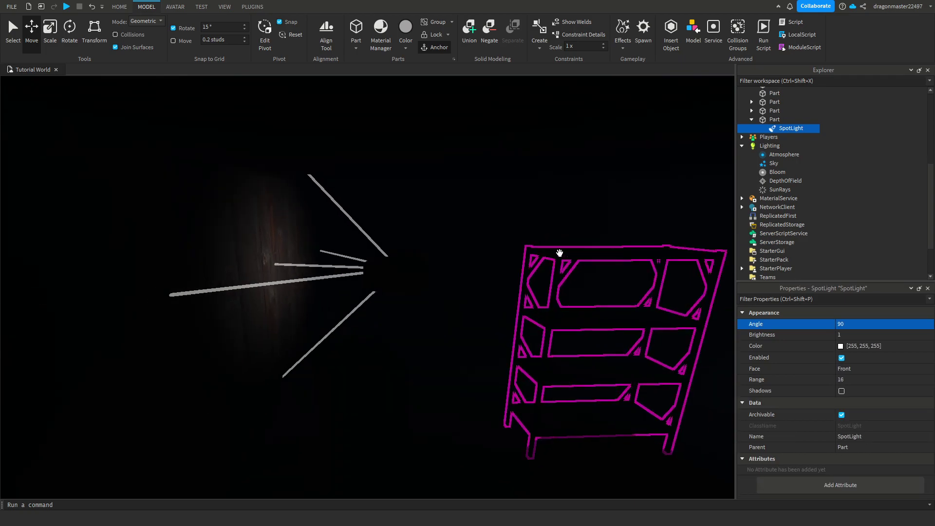
- Try to rotate the part that holds the SpotLight
{"action": "left_click", "coordinate": [429, 267]}
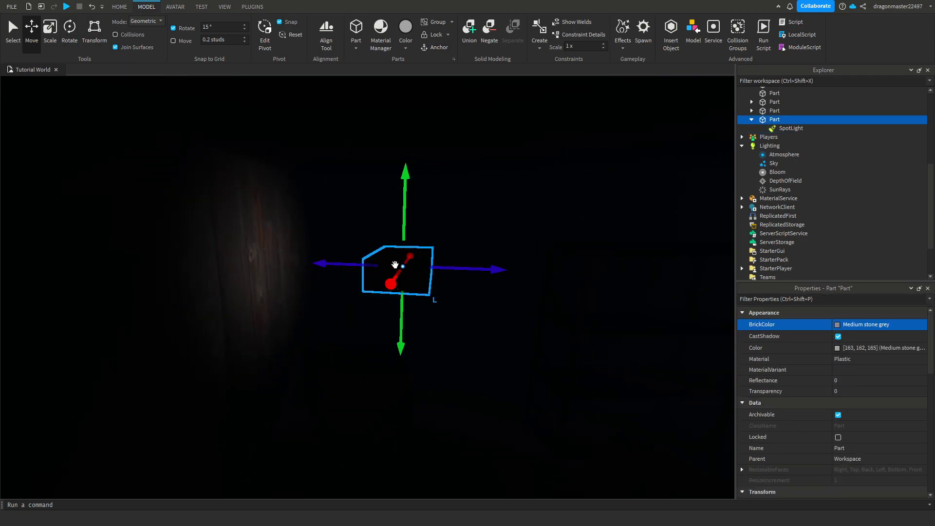
{"action": "left_click", "coordinate": [785, 129]}
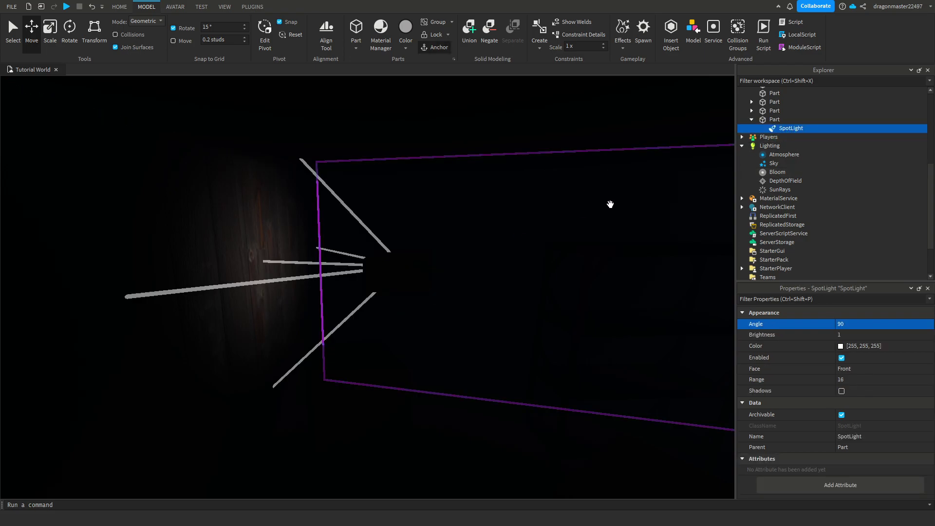
{"action": "left_click", "coordinate": [774, 119]}
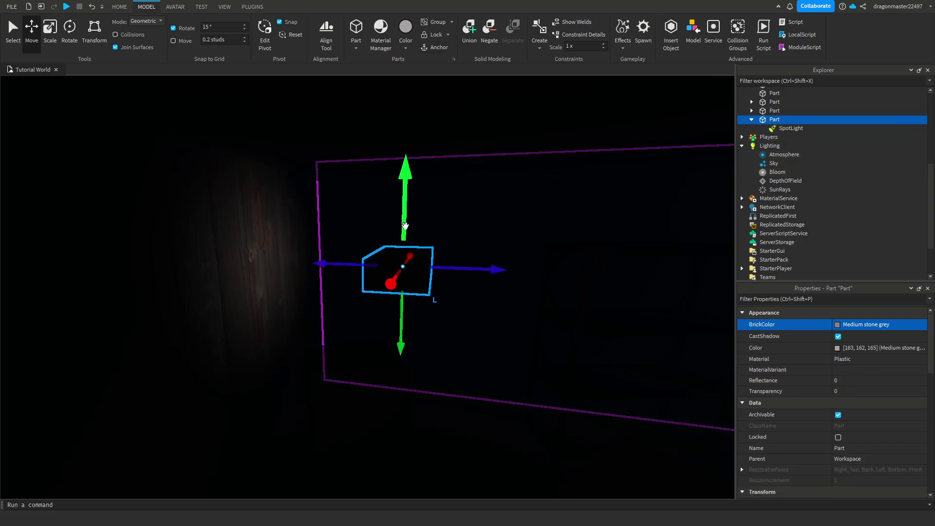
{"action": "left_click", "coordinate": [68, 34]}
{"action": "mouse_move", "coordinate": [423, 207]}
{"action": "left_mouse_down"}
{"action": "mouse_move", "coordinate": [210, 217]}
{"action": "mouse_move", "coordinate": [399, 237]}
{"action": "mouse_move", "coordinate": [446, 290]}
{"action": "mouse_move", "coordinate": [433, 212]}
{"action": "mouse_move", "coordinate": [419, 205]}
{"action": "left_mouse_up"}
- Set the Face of the SpotLight to Bottom
{"action": "left_click", "coordinate": [810, 128]}
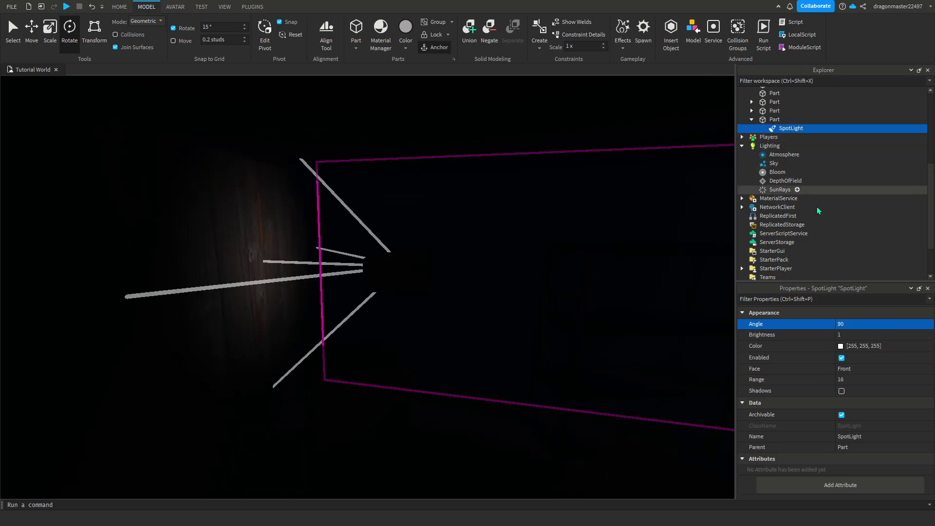
{"action": "left_click", "coordinate": [865, 371]}
{"action": "left_click", "coordinate": [929, 370]}
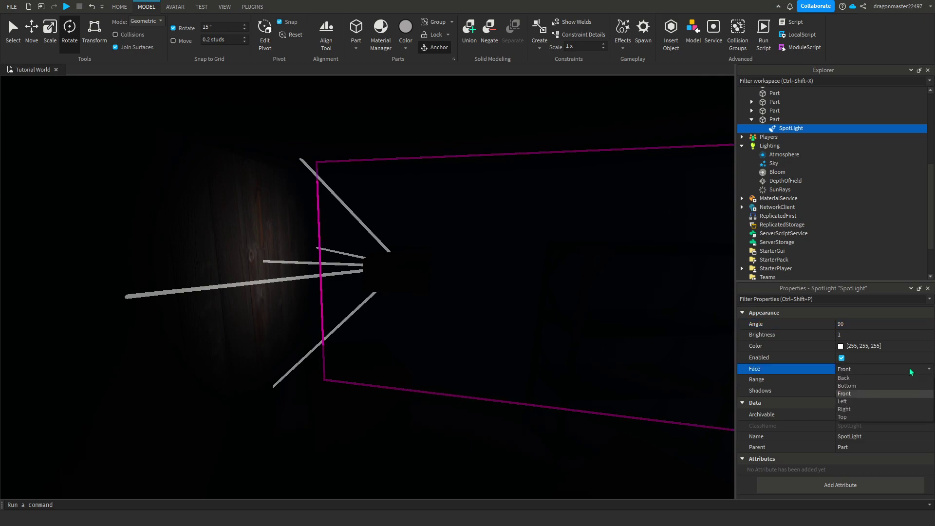
{"action": "left_click", "coordinate": [846, 386]}
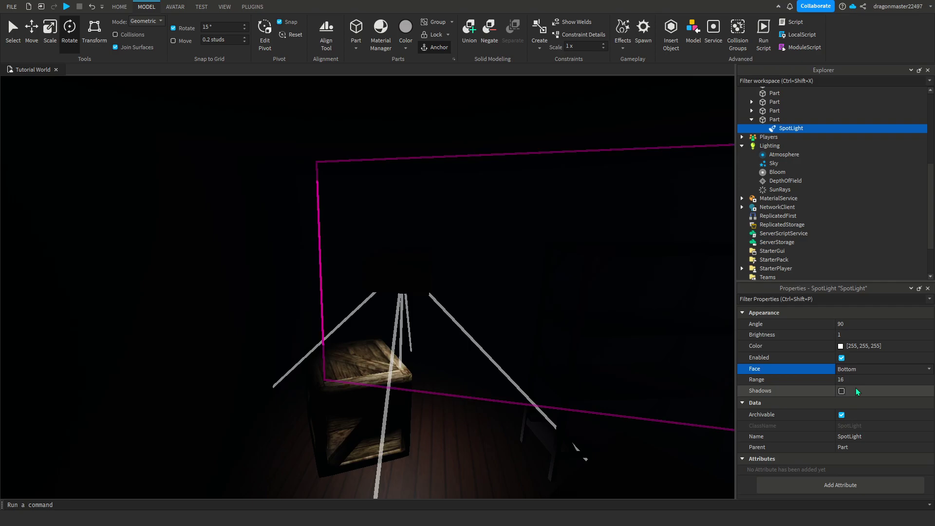
- Raise the part holding the SpotLight higher above the crate
{"action": "scroll", "coordinate": [505, 325], "scroll_direction": "down", "scroll_amount": 2}
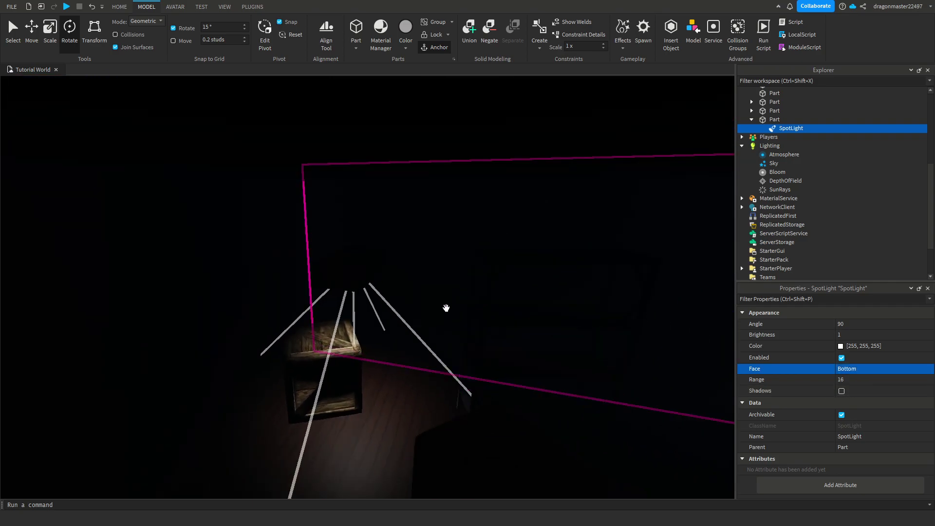
{"action": "left_click", "coordinate": [351, 273]}
{"action": "left_click", "coordinate": [37, 38]}
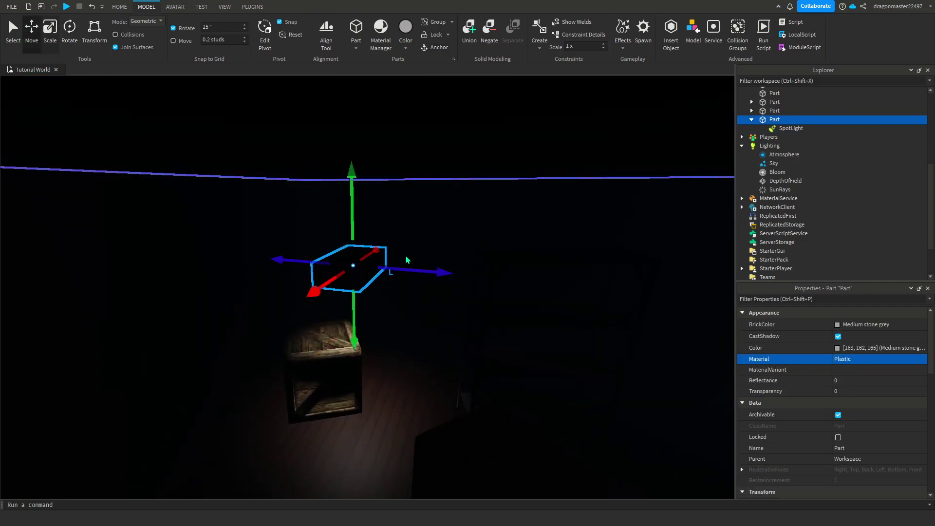
{"action": "left_click_drag", "start_coordinate": [350, 210], "coordinate": [346, 147]}
{"action": "scroll", "coordinate": [494, 235], "scroll_direction": "up", "scroll_amount": 3}
{"action": "right_click_drag", "start_coordinate": [494, 236], "coordinate": [495, 236]}
{"action": "scroll", "coordinate": [494, 236], "scroll_direction": "down", "scroll_amount": 3}
{"action": "scroll", "coordinate": [511, 240], "scroll_direction": "up", "scroll_amount": 3}
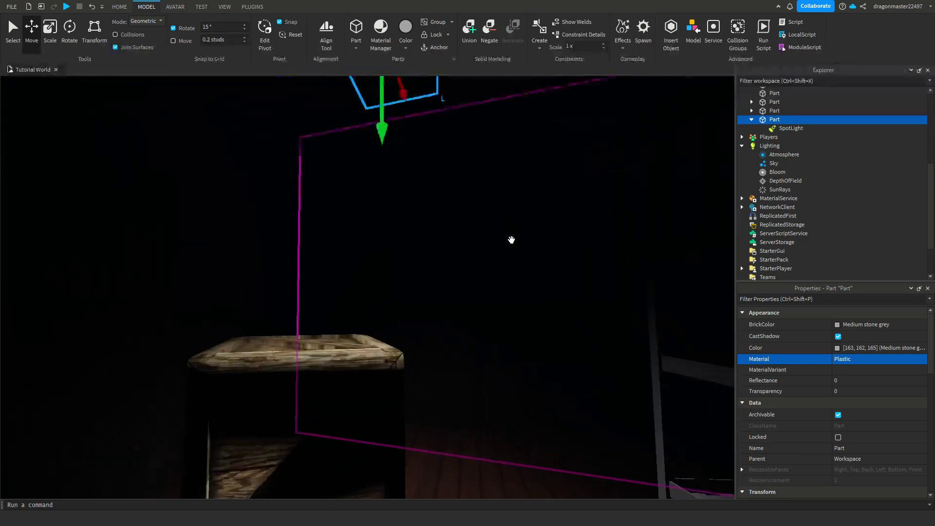
{"action": "scroll", "coordinate": [512, 240], "scroll_direction": "down", "scroll_amount": 3}
- Switch the Technology of Lighting to Compatibility and look at the room under it
{"action": "left_click", "coordinate": [751, 119]}
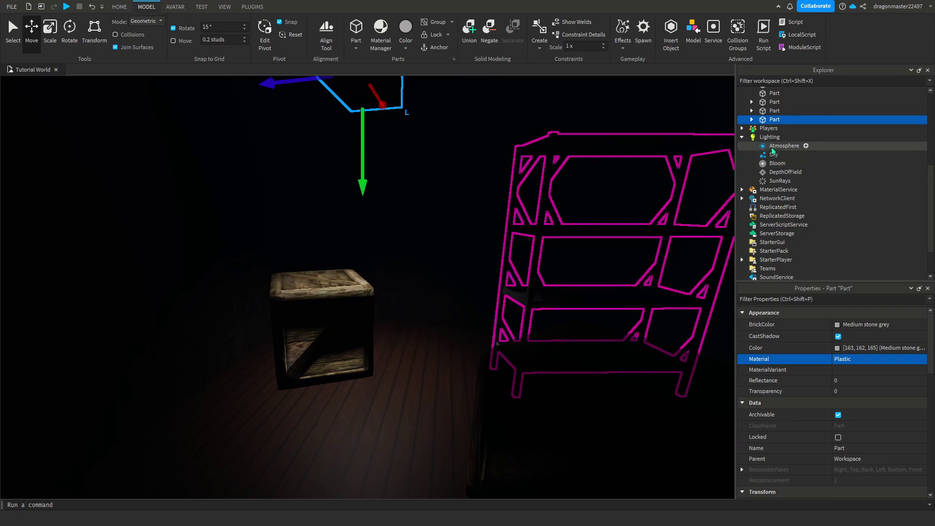
{"action": "left_click", "coordinate": [770, 137]}
{"action": "left_click", "coordinate": [884, 425]}
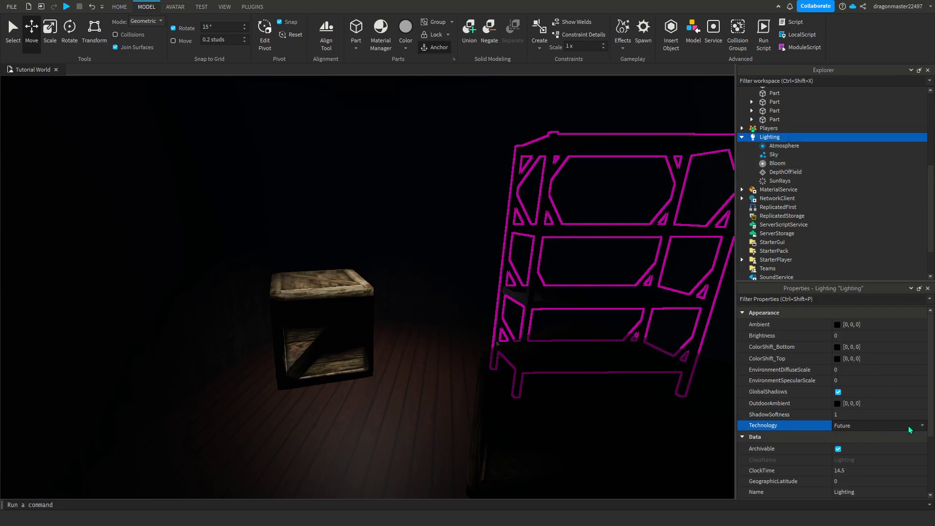
{"action": "left_click", "coordinate": [910, 427]}
{"action": "left_click", "coordinate": [872, 442]}
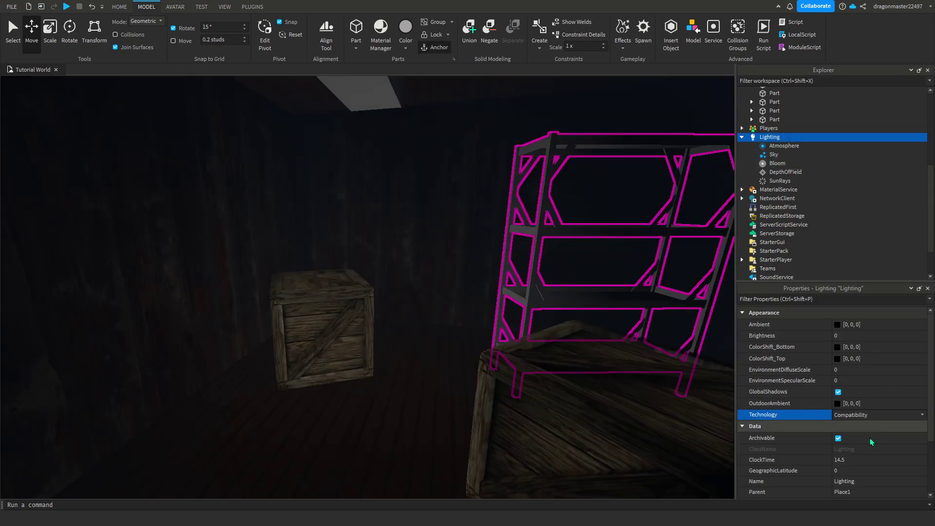
{"action": "right_click_drag", "start_coordinate": [569, 310], "coordinate": [568, 311]}
- Switch the Technology of Lighting to ShadowMap and look around the room
{"action": "left_click", "coordinate": [913, 420]}
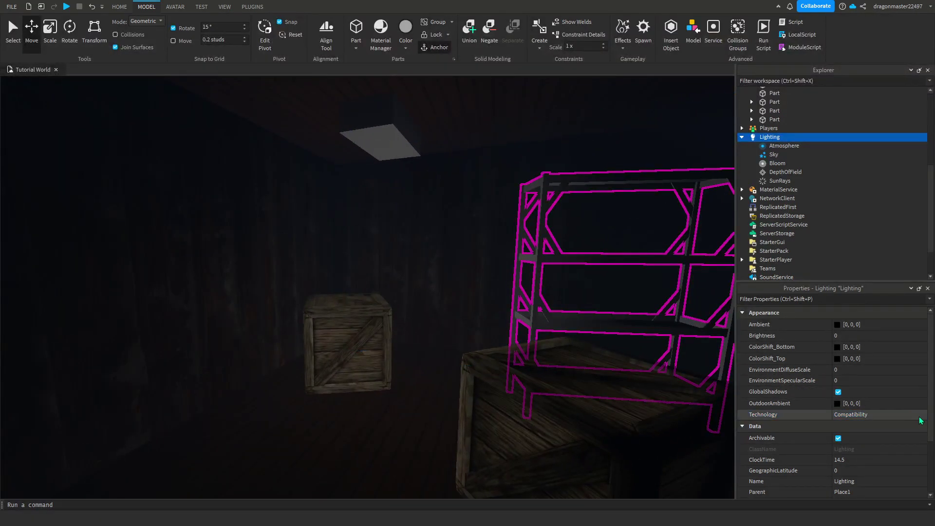
{"action": "left_click", "coordinate": [916, 418]}
{"action": "left_click", "coordinate": [867, 428]}
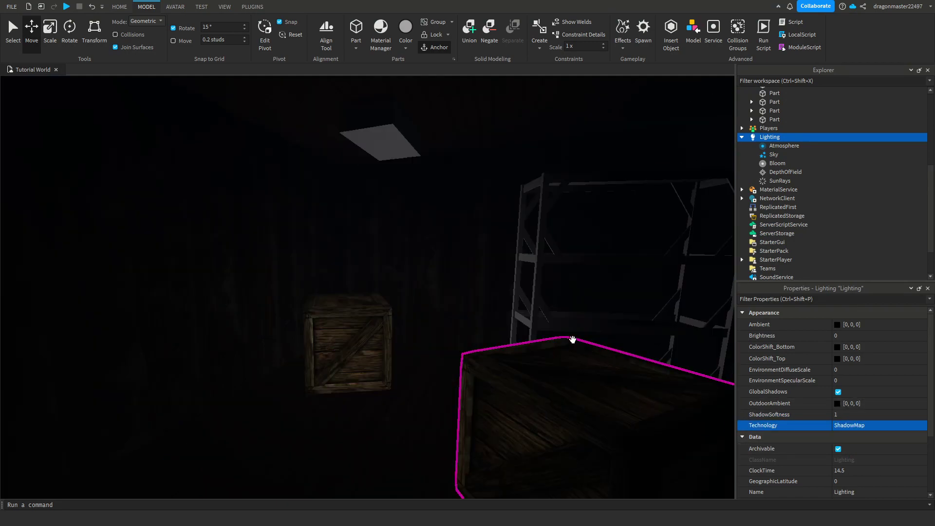
{"action": "right_click_drag", "start_coordinate": [572, 339], "coordinate": [573, 340]}
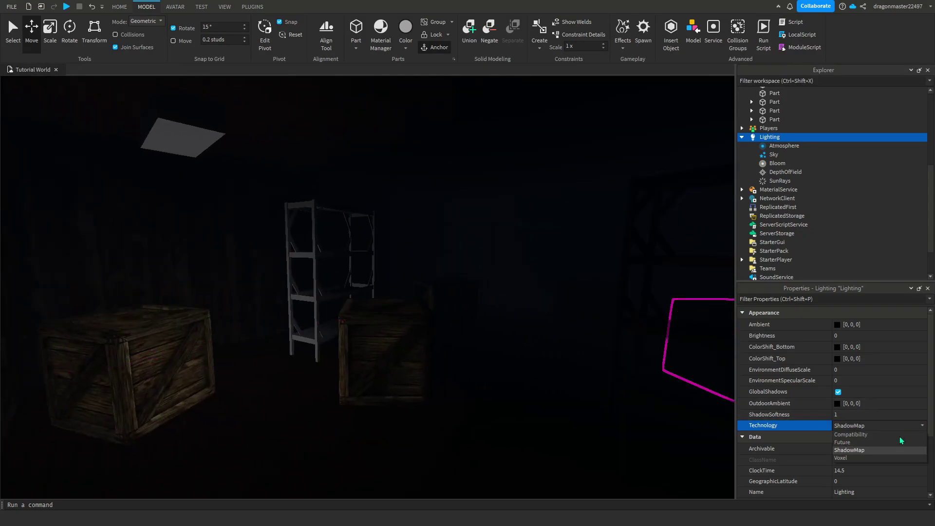
- Try the Voxel Technology for Lighting, and return the setting to Future
{"action": "left_click", "coordinate": [851, 458]}
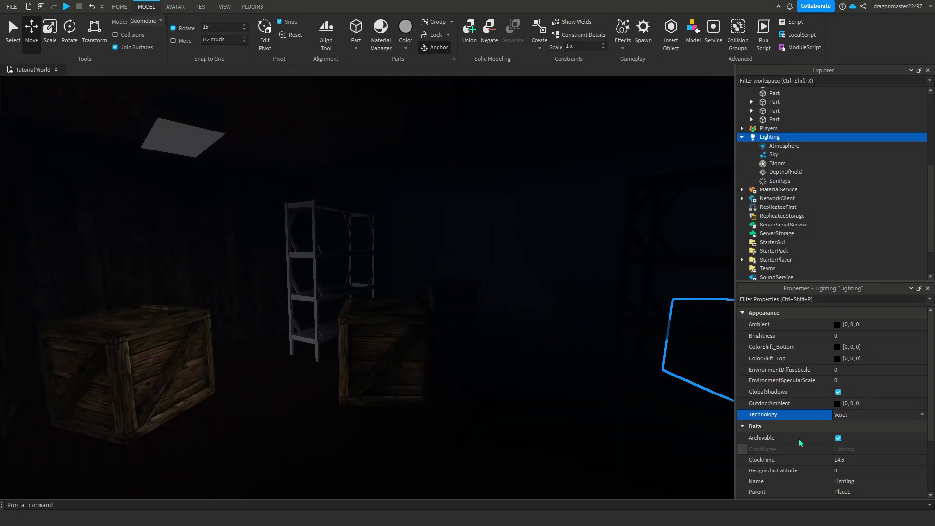
{"action": "left_click", "coordinate": [876, 415]}
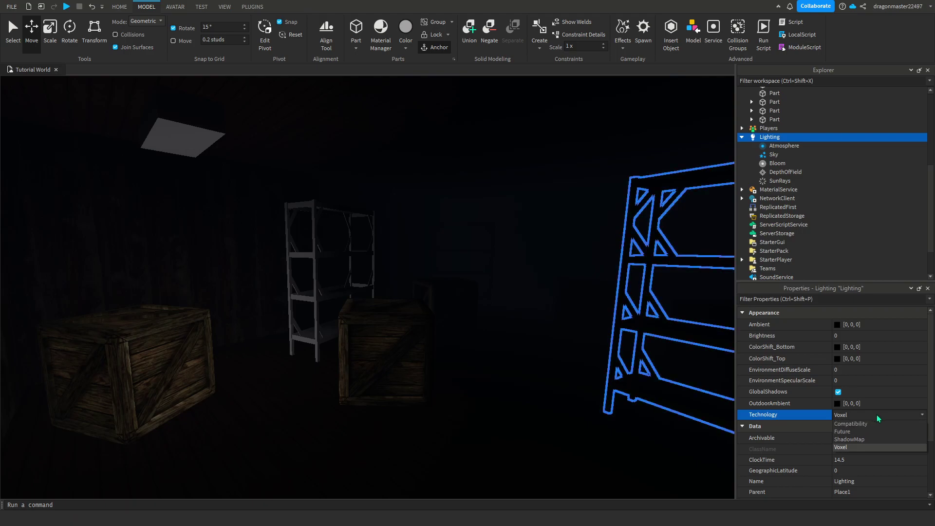
{"action": "left_click", "coordinate": [854, 432]}
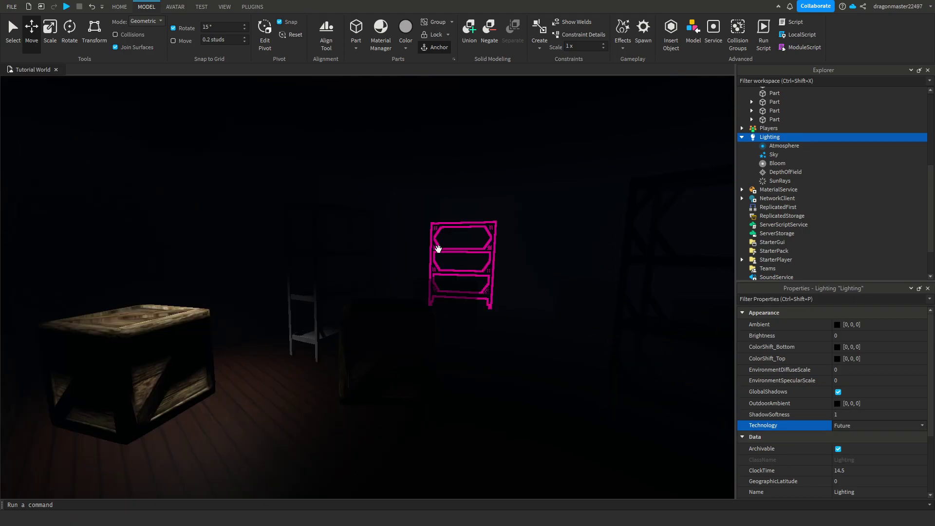
- Move the part holding the SpotLight up to just below the room's ceiling
{"action": "scroll", "coordinate": [434, 246], "scroll_direction": "up", "scroll_amount": 5}
{"action": "middle_click_drag", "start_coordinate": [433, 246], "coordinate": [617, 289]}
{"action": "scroll", "coordinate": [626, 305], "scroll_direction": "down", "scroll_amount": 3}
{"action": "right_click_drag", "start_coordinate": [618, 289], "coordinate": [530, 303]}
{"action": "scroll", "coordinate": [626, 305], "scroll_direction": "up", "scroll_amount": 3}
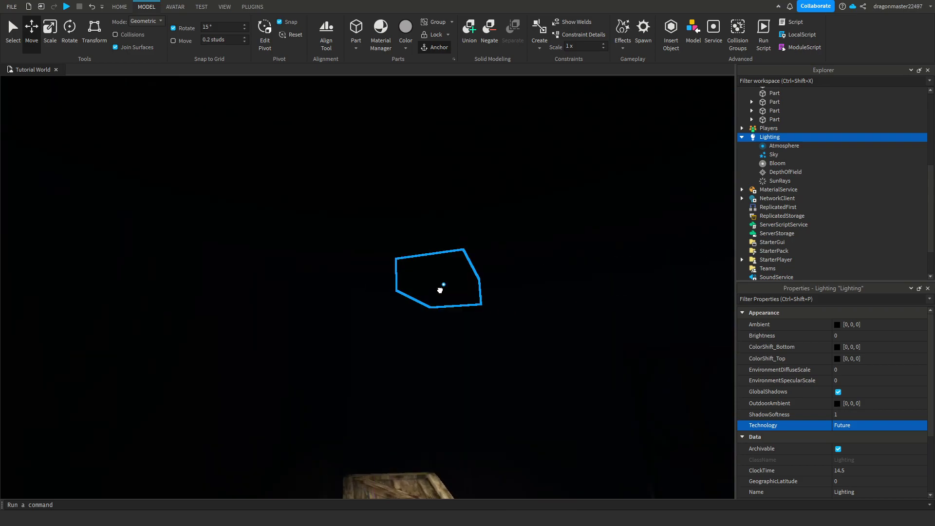
{"action": "left_click", "coordinate": [438, 285]}
{"action": "right_click_drag", "start_coordinate": [438, 285], "coordinate": [461, 302]}
{"action": "left_click_drag", "start_coordinate": [338, 247], "coordinate": [328, 149]}
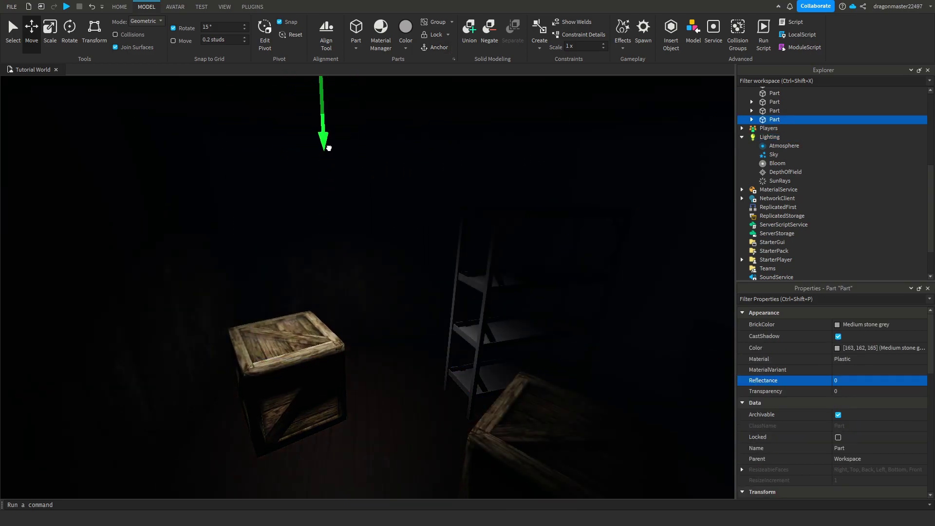
{"action": "right_click_drag", "start_coordinate": [432, 196], "coordinate": [459, 203]}
{"action": "scroll", "coordinate": [459, 203], "scroll_direction": "down", "scroll_amount": 1}
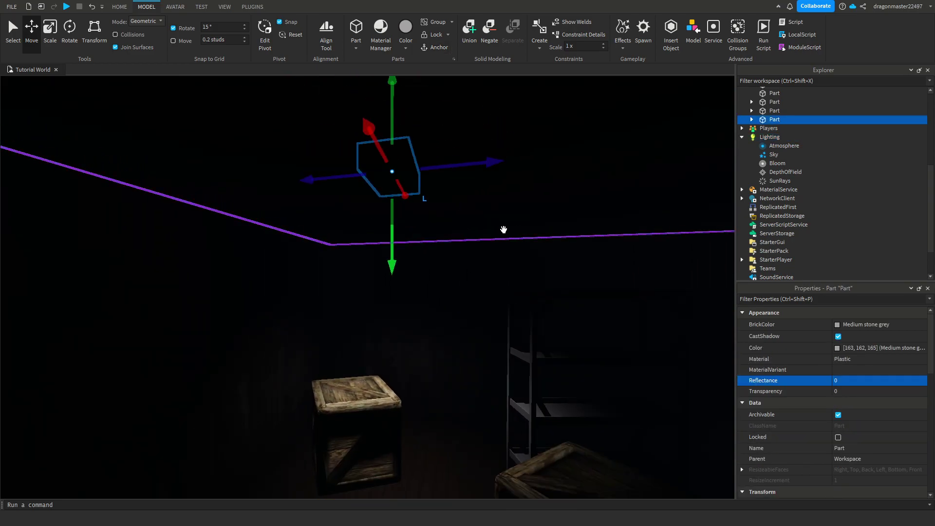
{"action": "left_click_drag", "start_coordinate": [390, 229], "coordinate": [396, 241]}
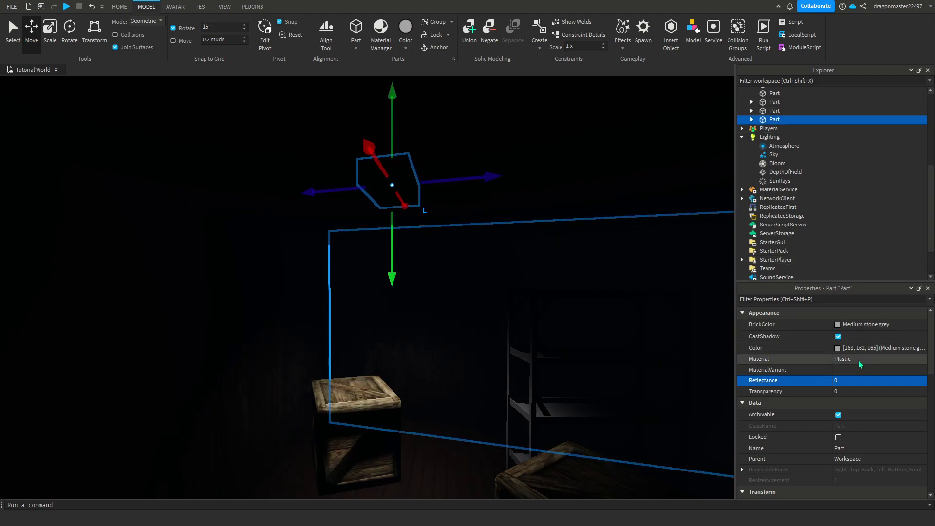
- Enable Shadows on the SpotLight inside the raised part
{"action": "left_click", "coordinate": [752, 119]}
{"action": "left_click", "coordinate": [790, 128]}
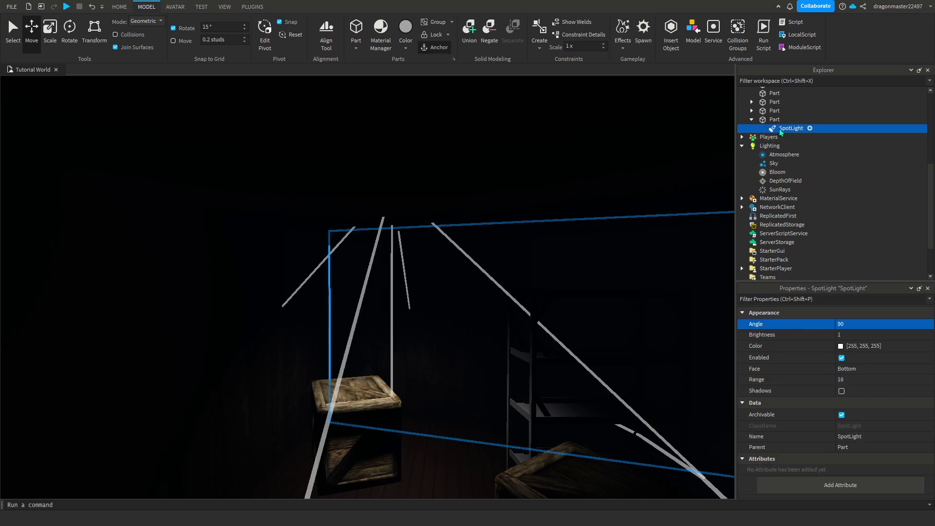
{"action": "left_click", "coordinate": [841, 391]}
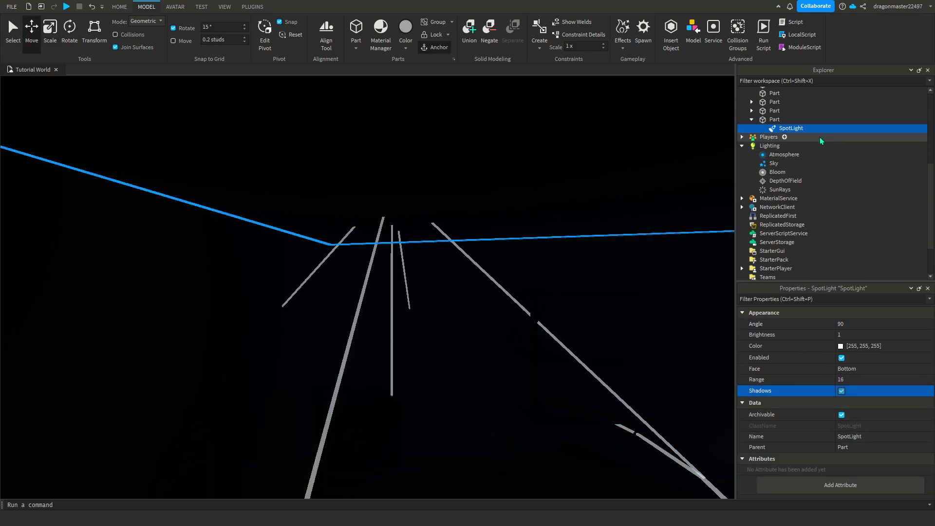
- Lower the SpotLight's part slightly from the ceiling and shift it horizontally above the crate
{"action": "left_click", "coordinate": [799, 119]}
{"action": "key", "text": "f"}
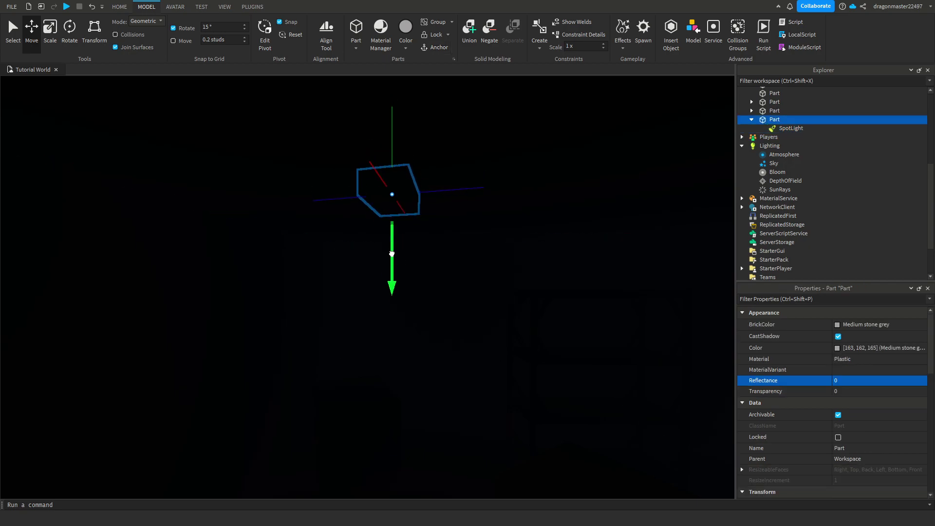
{"action": "left_click_drag", "start_coordinate": [391, 254], "coordinate": [393, 257]}
{"action": "right_click_drag", "start_coordinate": [632, 314], "coordinate": [633, 313]}
{"action": "right_click_drag", "start_coordinate": [415, 107], "coordinate": [415, 106]}
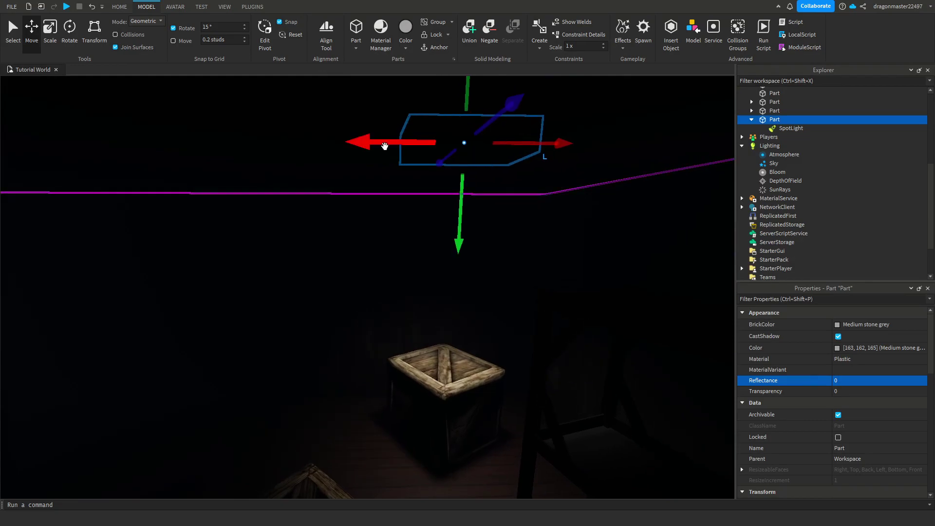
{"action": "left_click_drag", "start_coordinate": [384, 146], "coordinate": [372, 202]}
{"action": "right_click_drag", "start_coordinate": [588, 238], "coordinate": [697, 272]}
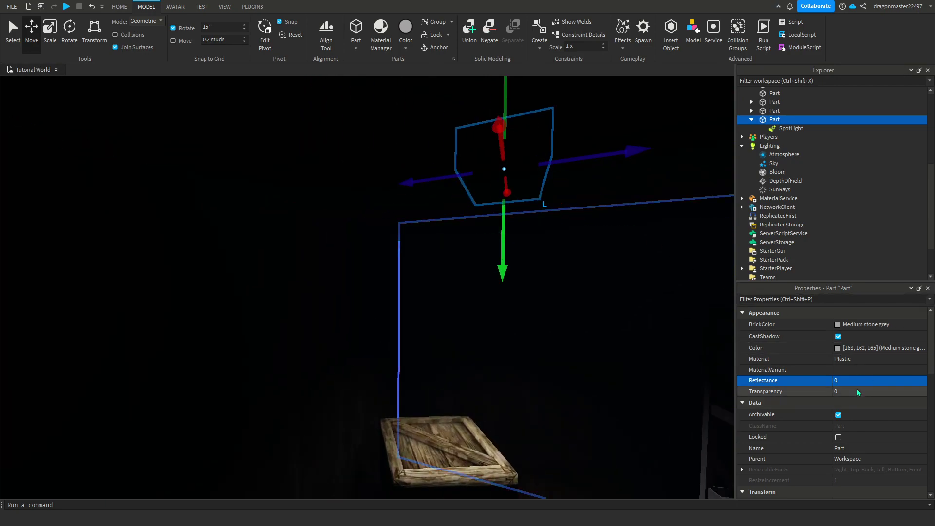
- Slide the ceiling part aside so the room is open above the SpotLight's part
{"action": "left_click", "coordinate": [790, 129]}
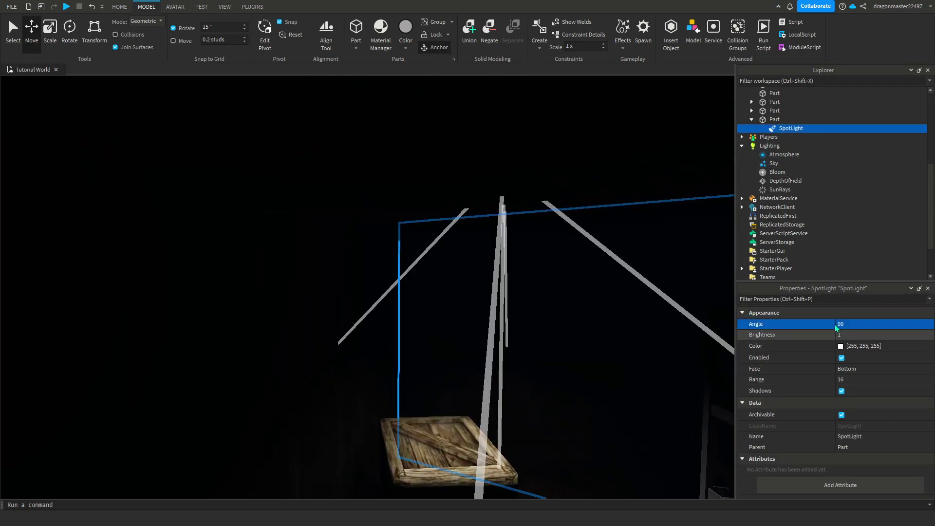
{"action": "right_click_drag", "start_coordinate": [484, 203], "coordinate": [436, 184]}
{"action": "left_click", "coordinate": [433, 183]}
{"action": "left_click_drag", "start_coordinate": [556, 246], "coordinate": [759, 285]}
{"action": "left_click", "coordinate": [324, 165]}
{"action": "right_click_drag", "start_coordinate": [324, 165], "coordinate": [324, 162]}
{"action": "key", "text": "s"}
- Raise the part holding the SpotLight well above the open roof
{"action": "left_click", "coordinate": [344, 249]}
{"action": "right_click_drag", "start_coordinate": [293, 194], "coordinate": [292, 194]}
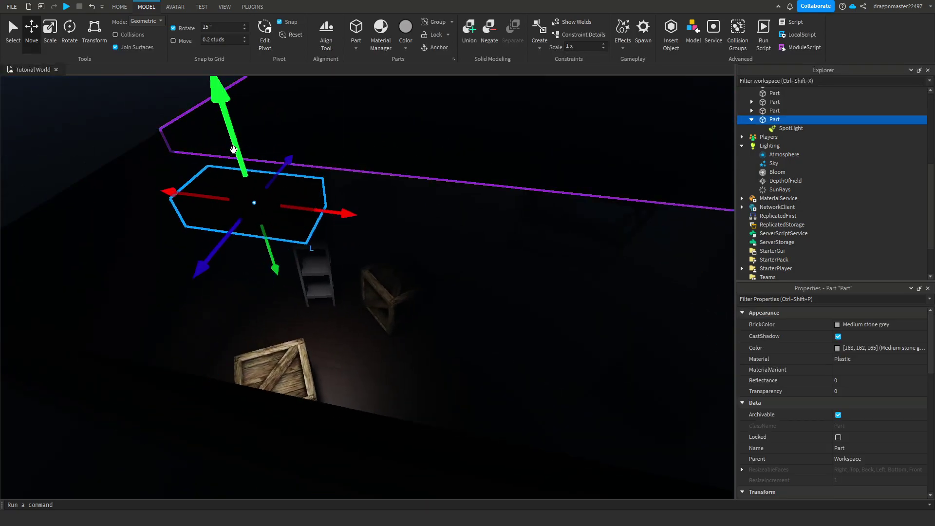
{"action": "key", "text": "s"}
{"action": "left_click_drag", "start_coordinate": [234, 140], "coordinate": [188, 19]}
{"action": "key", "text": "w"}
{"action": "right_click_drag", "start_coordinate": [424, 200], "coordinate": [425, 202]}
- Set the Range of the SpotLight to 20
{"action": "left_click", "coordinate": [789, 128]}
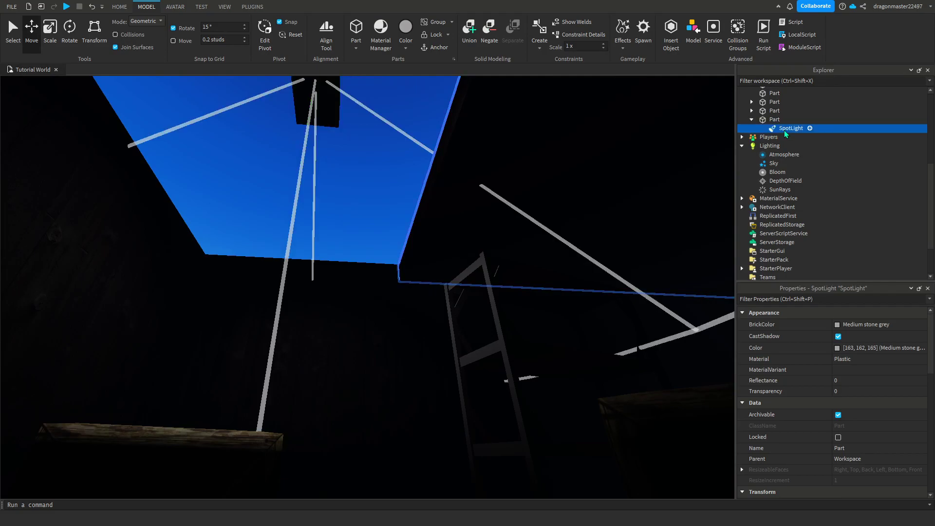
{"action": "left_click", "coordinate": [856, 326]}
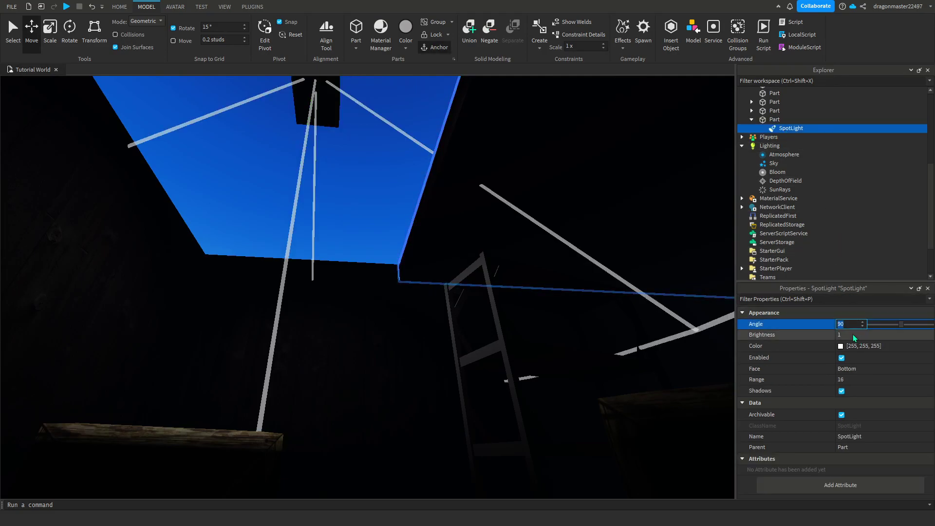
{"action": "left_click", "coordinate": [860, 380]}
{"action": "right_click_drag", "start_coordinate": [626, 281], "coordinate": [626, 281]}
{"action": "scroll", "coordinate": [626, 282], "scroll_direction": "down", "scroll_amount": 3}
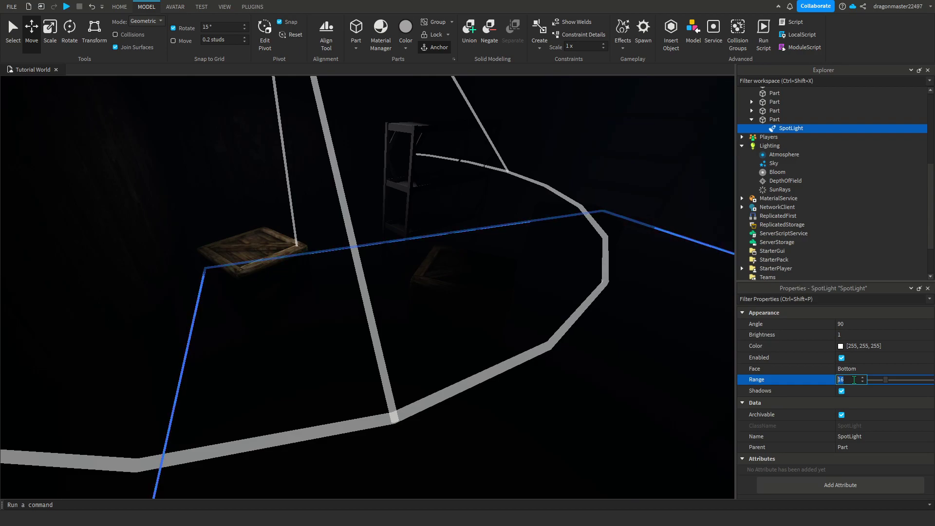
{"action": "key", "text": "BackSpace"}
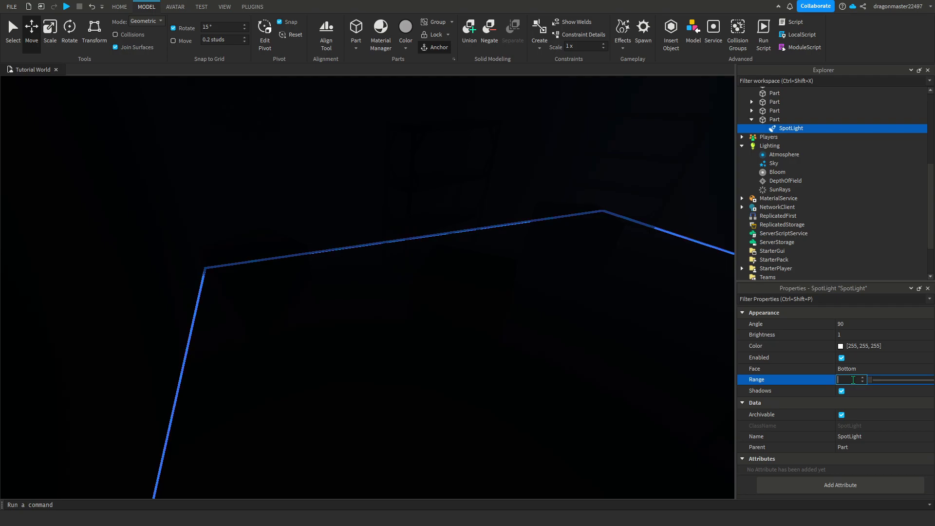
{"action": "type", "text": "20"}
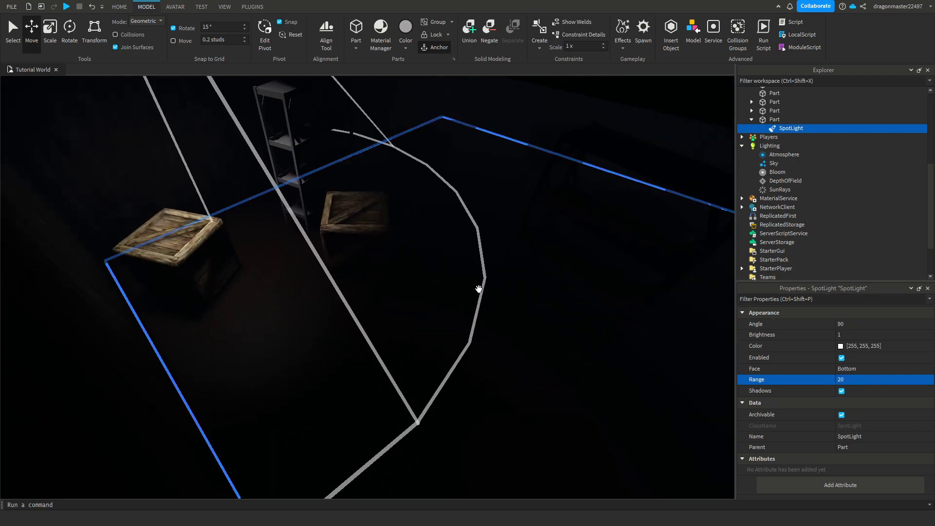
- Narrow the Angle of the SpotLight to 27 and inspect the lit area
{"action": "right_click_drag", "start_coordinate": [439, 178], "coordinate": [441, 189]}
{"action": "left_click", "coordinate": [847, 324]}
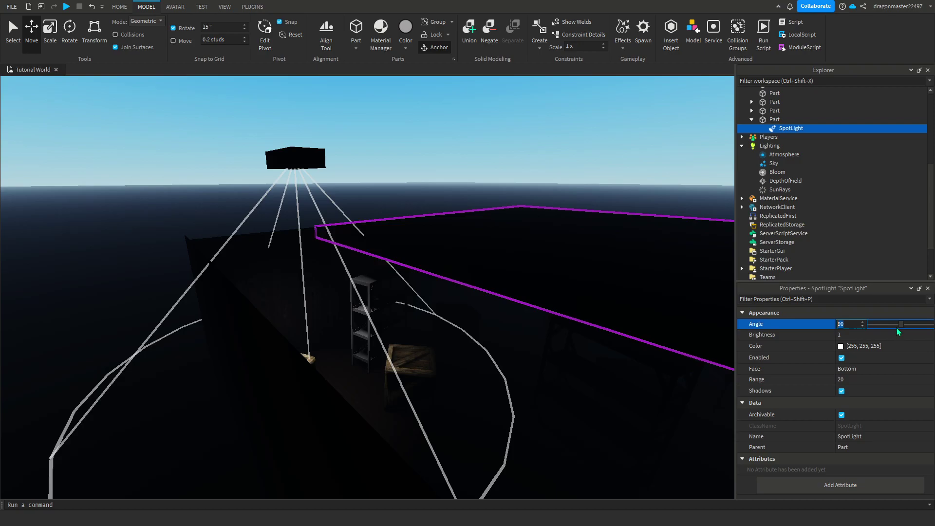
{"action": "left_click_drag", "start_coordinate": [903, 325], "coordinate": [879, 325]}
{"action": "right_click_drag", "start_coordinate": [603, 259], "coordinate": [603, 259]}
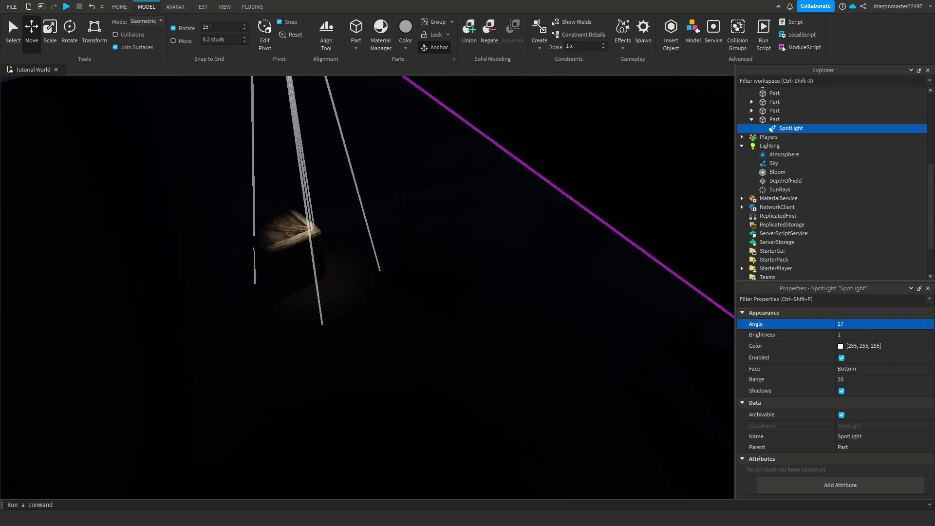
- Widen the Angle of the SpotLight to 81 and view the whole light cone
{"action": "mouse_move", "coordinate": [883, 327]}
{"action": "left_mouse_down"}
{"action": "mouse_move", "coordinate": [920, 326]}
{"action": "mouse_move", "coordinate": [899, 333]}
{"action": "left_mouse_up"}
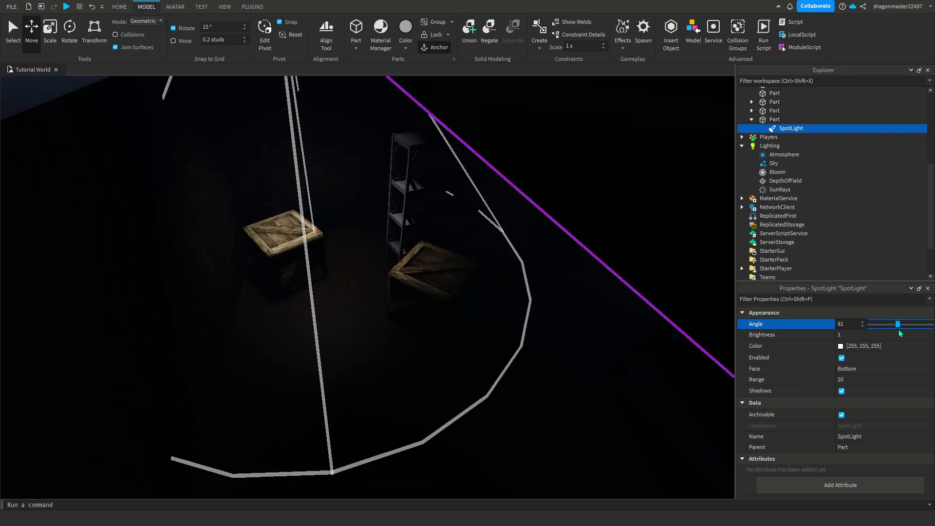
{"action": "scroll", "coordinate": [638, 300], "scroll_direction": "down", "scroll_amount": 4}
{"action": "right_click_drag", "start_coordinate": [638, 300], "coordinate": [638, 301]}
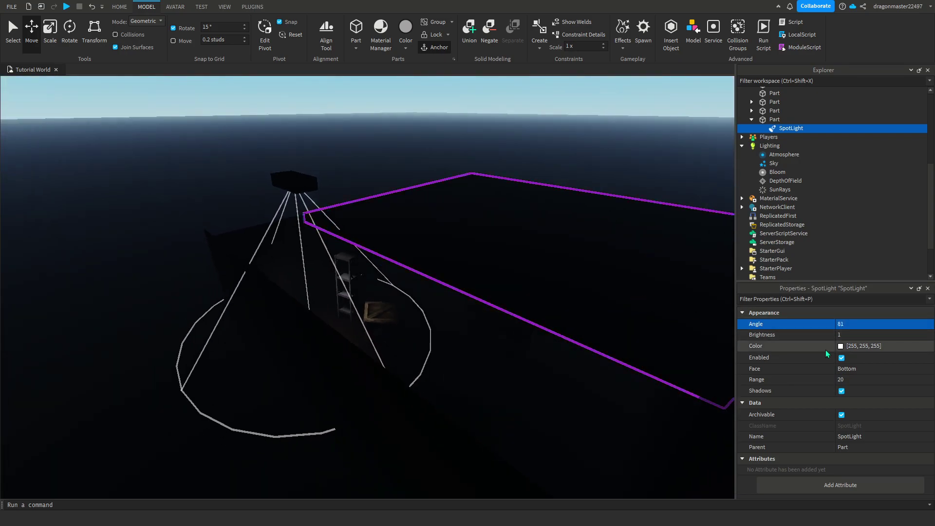
- Try a pure red color (255, 0, 0) on the SpotLight and view its effect in the room
{"action": "left_click", "coordinate": [840, 347]}
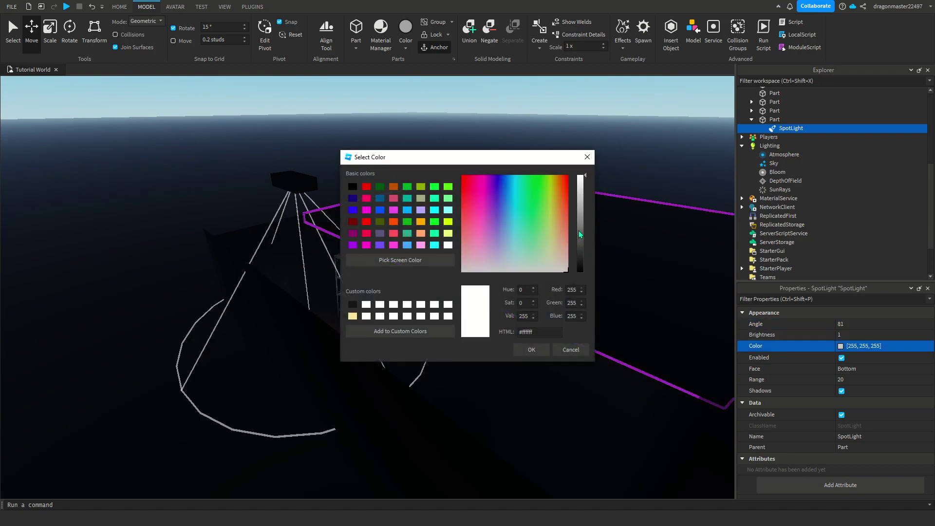
{"action": "left_click_drag", "start_coordinate": [551, 228], "coordinate": [570, 171]}
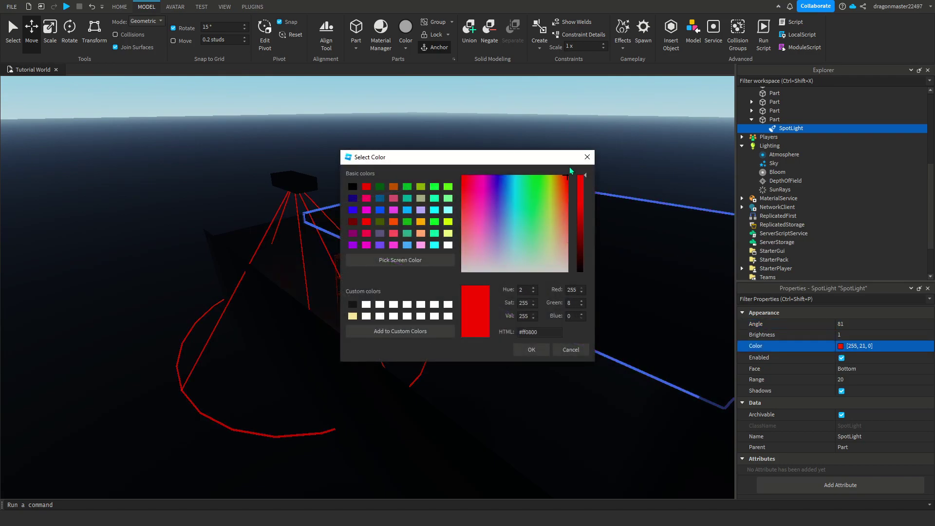
{"action": "left_click", "coordinate": [532, 350]}
{"action": "scroll", "coordinate": [545, 305], "scroll_direction": "up", "scroll_amount": 10}
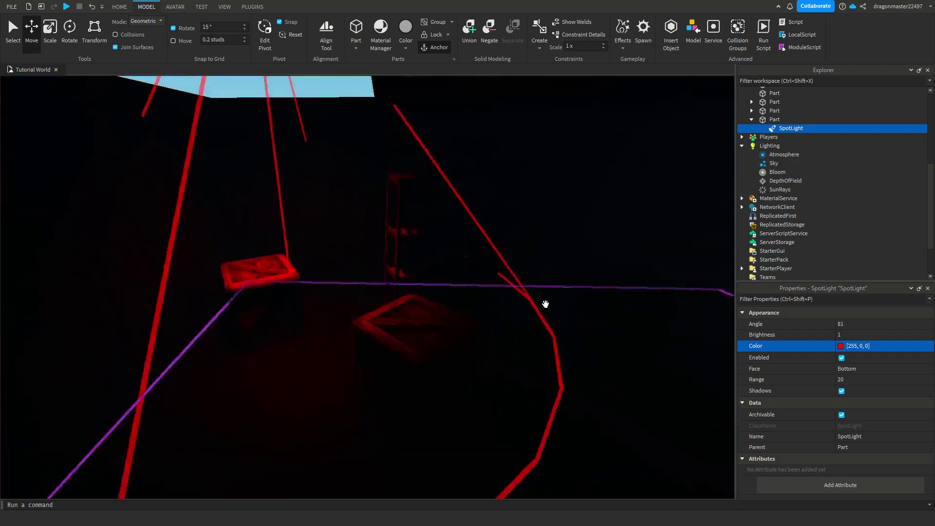
{"action": "scroll", "coordinate": [545, 304], "scroll_direction": "down", "scroll_amount": 10}
{"action": "left_click", "coordinate": [92, 7]}
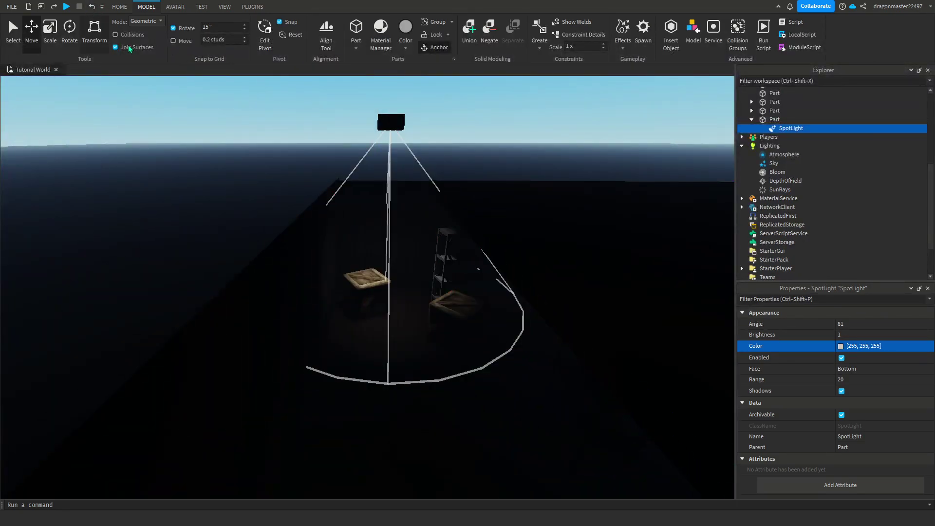
- Lower the part holding the SpotLight towards the room and adjust its position above the crates and shelf
{"action": "right_click_drag", "start_coordinate": [434, 235], "coordinate": [452, 246]}
{"action": "left_click", "coordinate": [454, 253]}
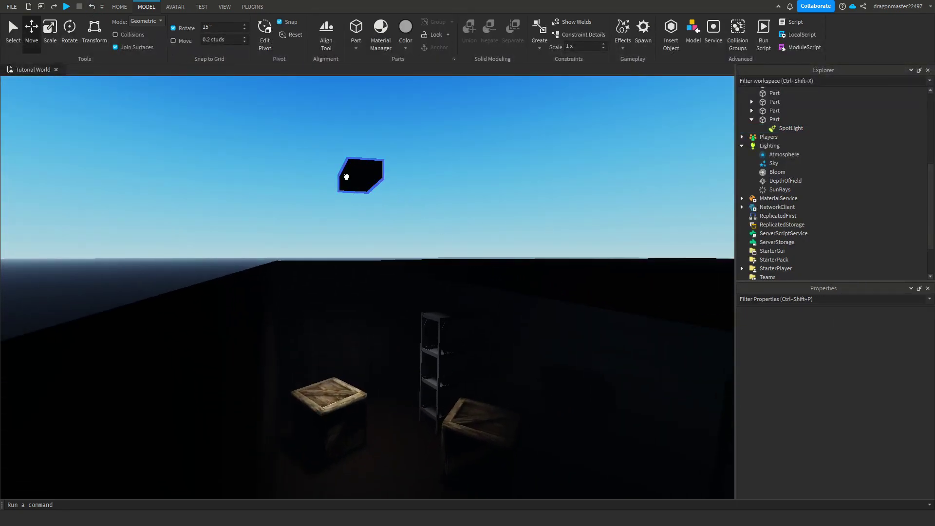
{"action": "left_click", "coordinate": [346, 177]}
{"action": "left_click_drag", "start_coordinate": [360, 244], "coordinate": [367, 335]}
{"action": "key", "text": "w"}
{"action": "right_click_drag", "start_coordinate": [367, 335], "coordinate": [365, 334]}
{"action": "key", "text": "s"}
{"action": "left_click_drag", "start_coordinate": [348, 295], "coordinate": [355, 296]}
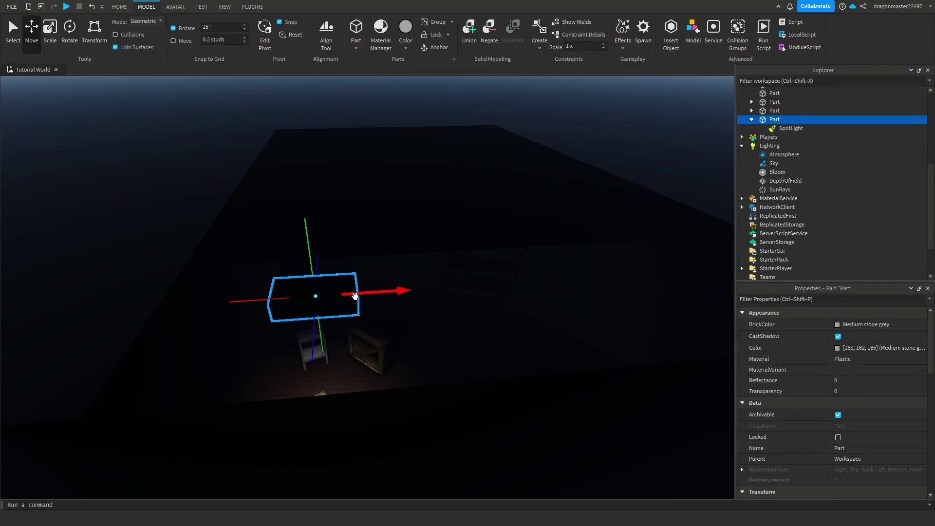
- Rename the part holding the SpotLight as Light and set its Transparency to 1
{"action": "key", "text": "w"}
{"action": "right_click_drag", "start_coordinate": [355, 296], "coordinate": [355, 295]}
{"action": "key", "text": "s"}
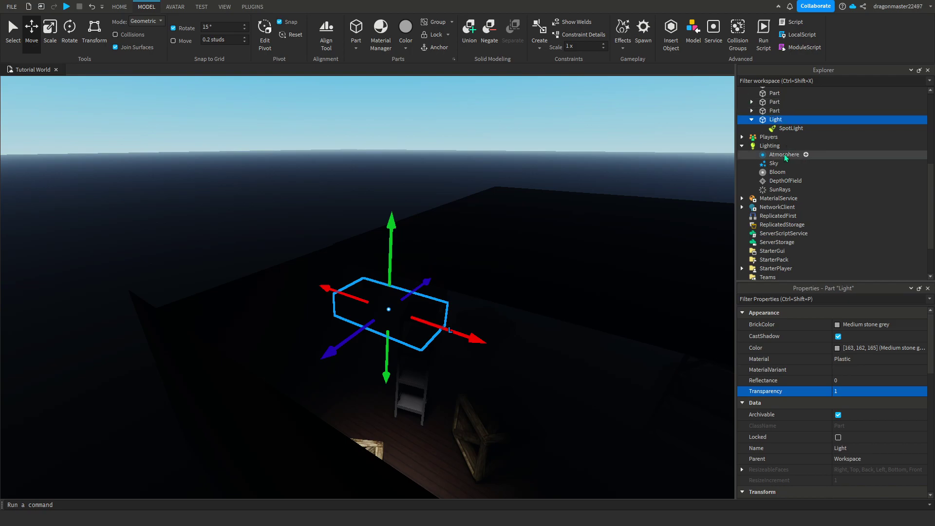
- Slide the wooden roof part over the open room to close it
{"action": "key", "text": "w"}
{"action": "right_click_drag", "start_coordinate": [386, 346], "coordinate": [347, 330]}
{"action": "key", "text": "w"}
{"action": "scroll", "coordinate": [347, 331], "scroll_direction": "down", "scroll_amount": 2}
{"action": "left_click", "coordinate": [444, 282]}
{"action": "mouse_move", "coordinate": [444, 281]}
{"action": "right_mouse_down"}
{"action": "mouse_move", "coordinate": [457, 275]}
{"action": "mouse_move", "coordinate": [455, 284]}
{"action": "right_mouse_up"}
{"action": "scroll", "coordinate": [455, 284], "scroll_direction": "down", "scroll_amount": 3}
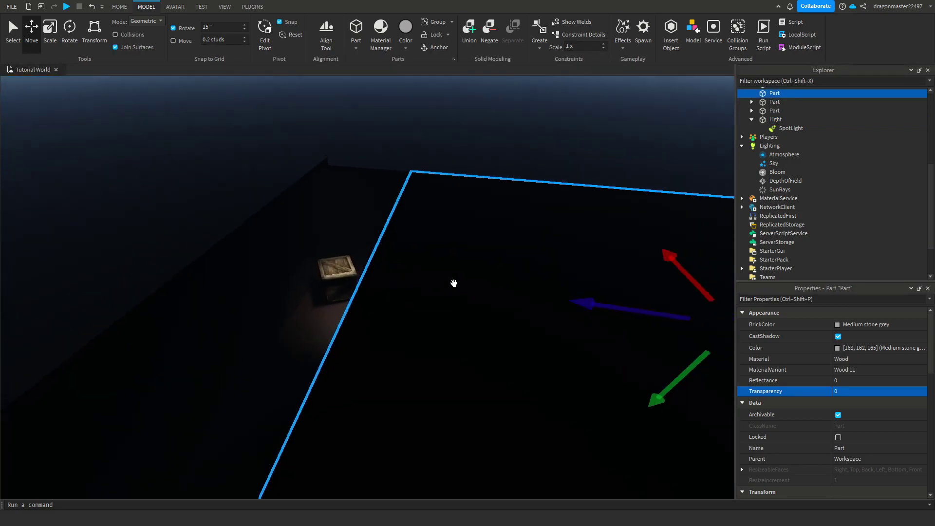
{"action": "left_click_drag", "start_coordinate": [471, 297], "coordinate": [346, 288]}
{"action": "left_click", "coordinate": [455, 140]}
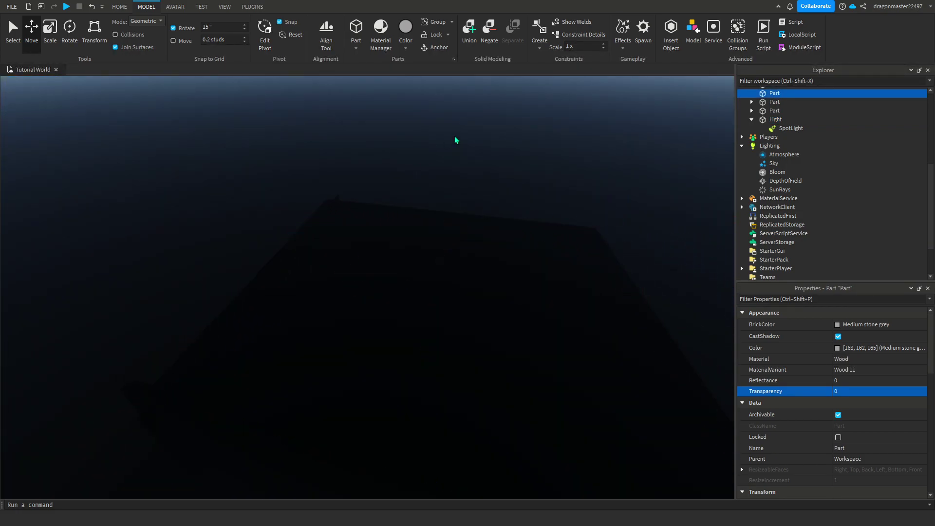
- Examine the closed room's interior, checking how the light falls on the crates, shelves and ceiling
{"action": "scroll", "coordinate": [464, 208], "scroll_direction": "up", "scroll_amount": 3}
{"action": "scroll", "coordinate": [464, 208], "scroll_direction": "up", "scroll_amount": 3}
{"action": "right_click_drag", "start_coordinate": [464, 208], "coordinate": [463, 209]}
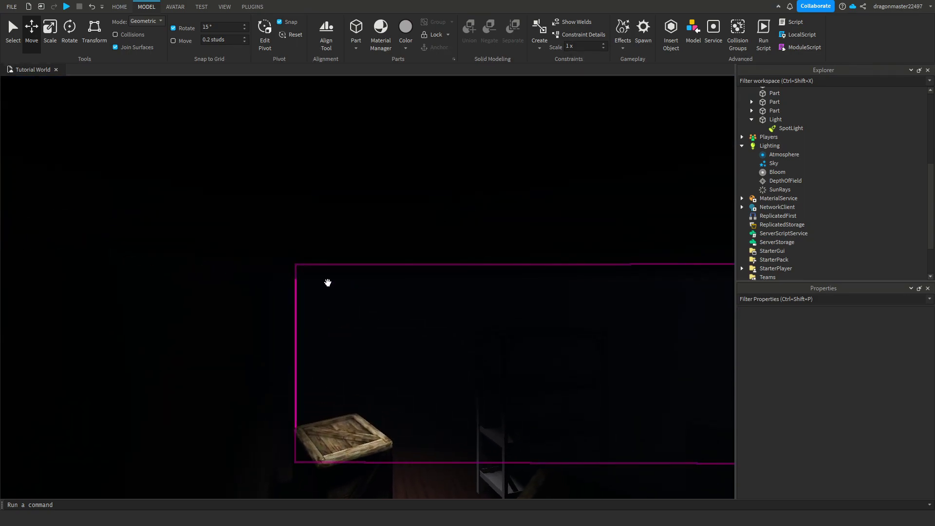
{"action": "scroll", "coordinate": [327, 283], "scroll_direction": "up", "scroll_amount": 3}
{"action": "right_click_drag", "start_coordinate": [328, 282], "coordinate": [324, 286]}
{"action": "scroll", "coordinate": [323, 286], "scroll_direction": "down", "scroll_amount": 2}
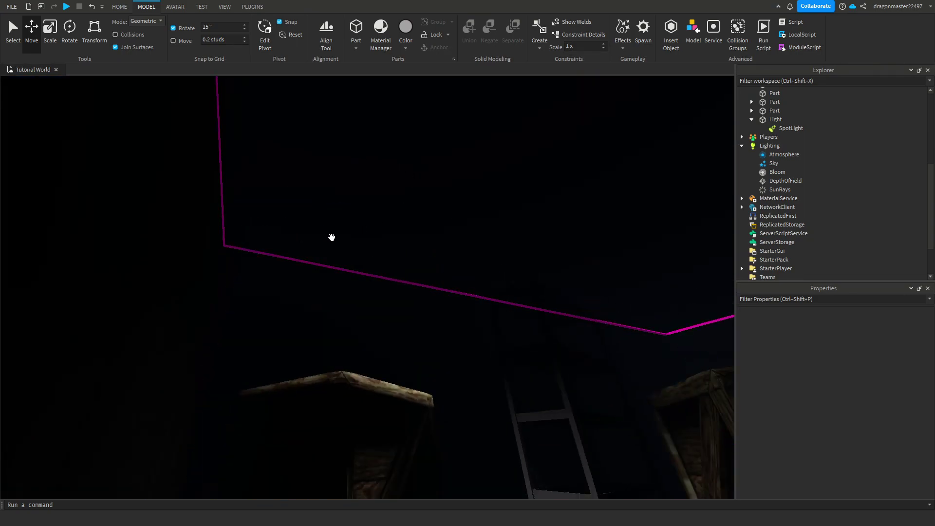
{"action": "right_click_drag", "start_coordinate": [360, 175], "coordinate": [361, 175]}
{"action": "right_click_drag", "start_coordinate": [482, 285], "coordinate": [519, 276]}
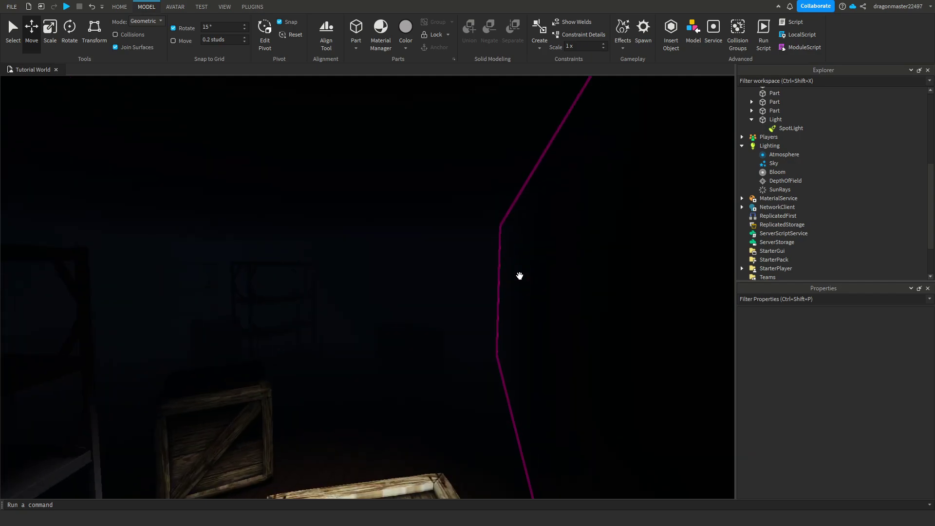
{"action": "right_click_drag", "start_coordinate": [335, 92], "coordinate": [410, 185]}
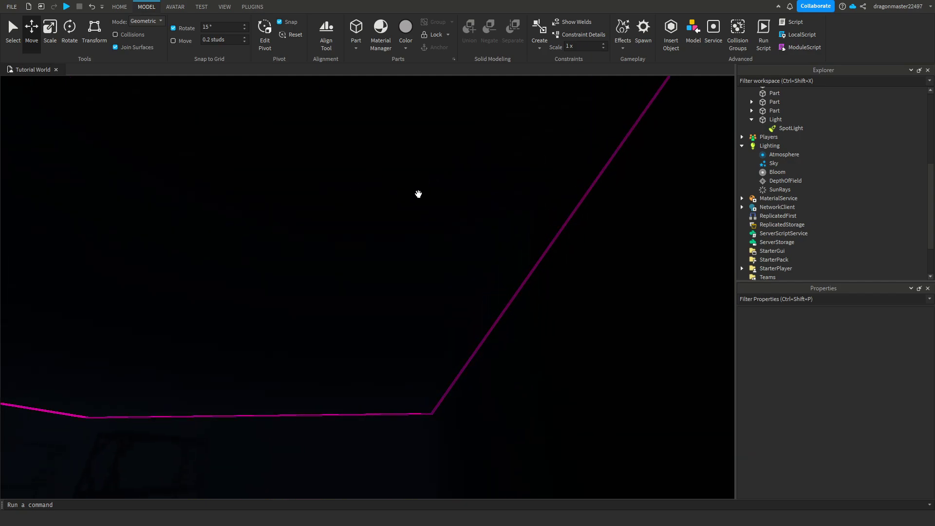
- Select the Light part and adjust its height near the ceiling
{"action": "left_click", "coordinate": [455, 225]}
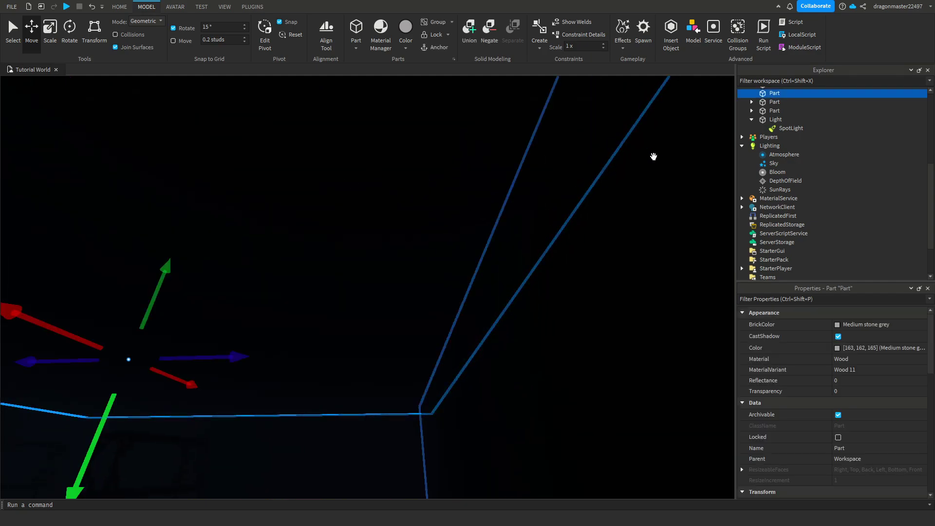
{"action": "left_click", "coordinate": [768, 122]}
{"action": "key", "text": "f"}
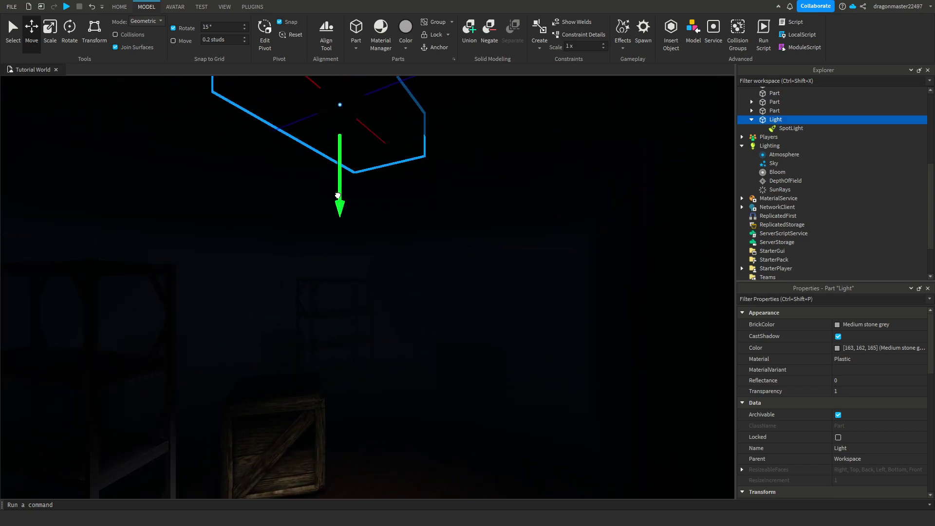
{"action": "left_click_drag", "start_coordinate": [337, 195], "coordinate": [337, 217]}
{"action": "right_click_drag", "start_coordinate": [411, 163], "coordinate": [411, 162]}
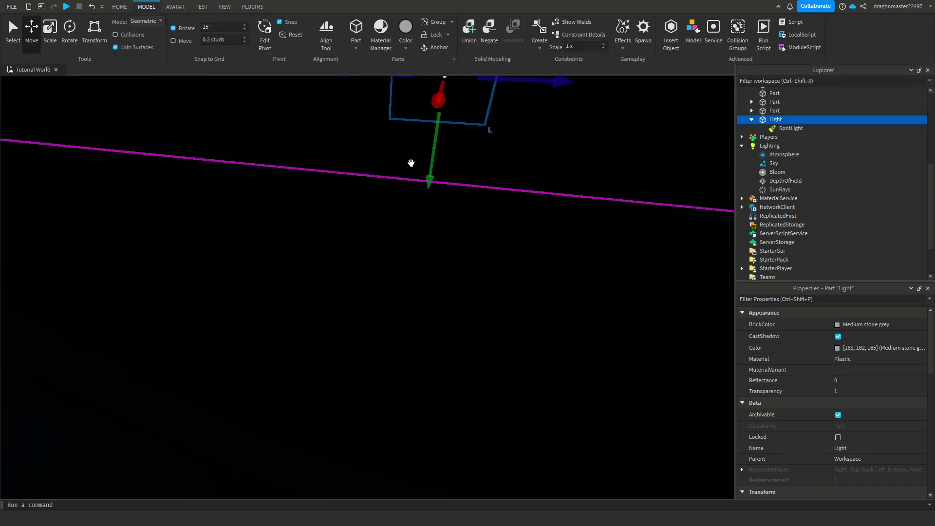
{"action": "left_click_drag", "start_coordinate": [411, 163], "coordinate": [411, 156]}
- Duplicate the Light part and, with 0.2-stud move snapping enabled, shift the copy over another crate
{"action": "right_click", "coordinate": [411, 160]}
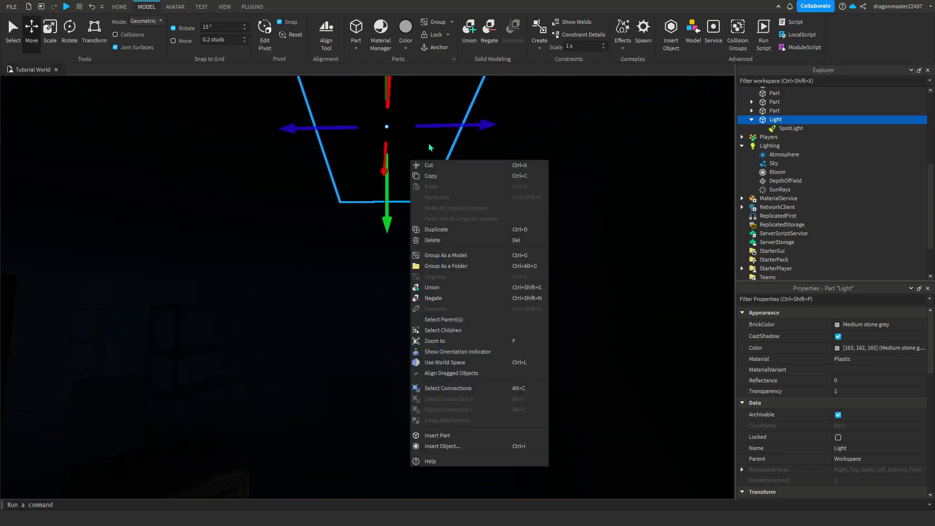
{"action": "left_click", "coordinate": [441, 230]}
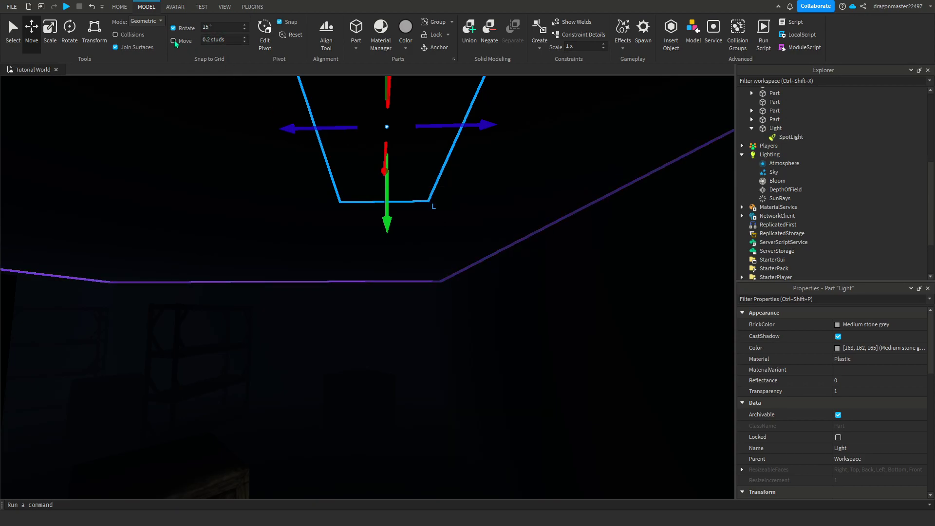
{"action": "right_click_drag", "start_coordinate": [444, 211], "coordinate": [458, 247]}
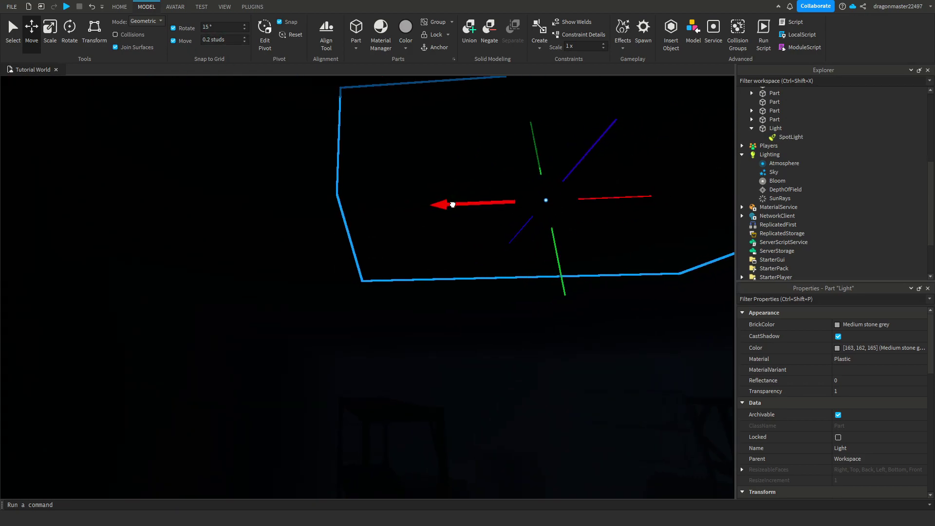
{"action": "left_click_drag", "start_coordinate": [452, 205], "coordinate": [351, 291]}
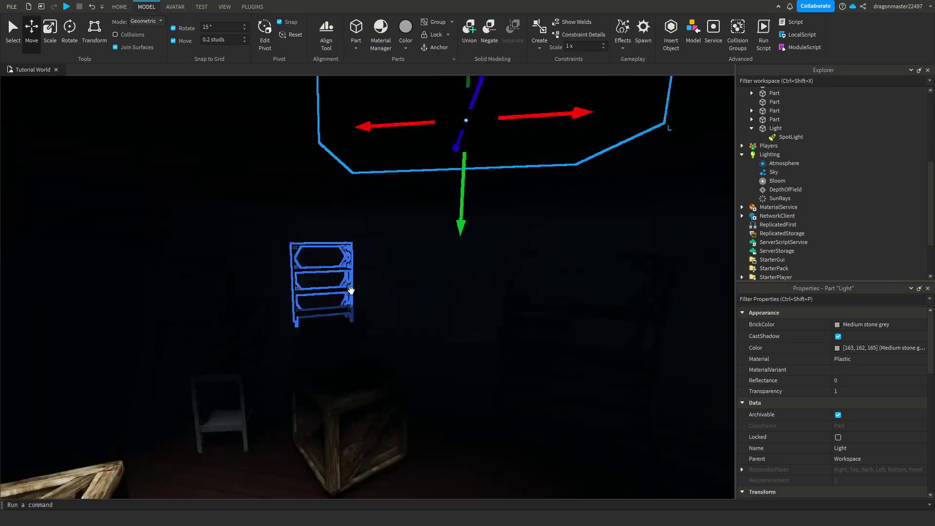
{"action": "right_click_drag", "start_coordinate": [351, 290], "coordinate": [351, 290]}
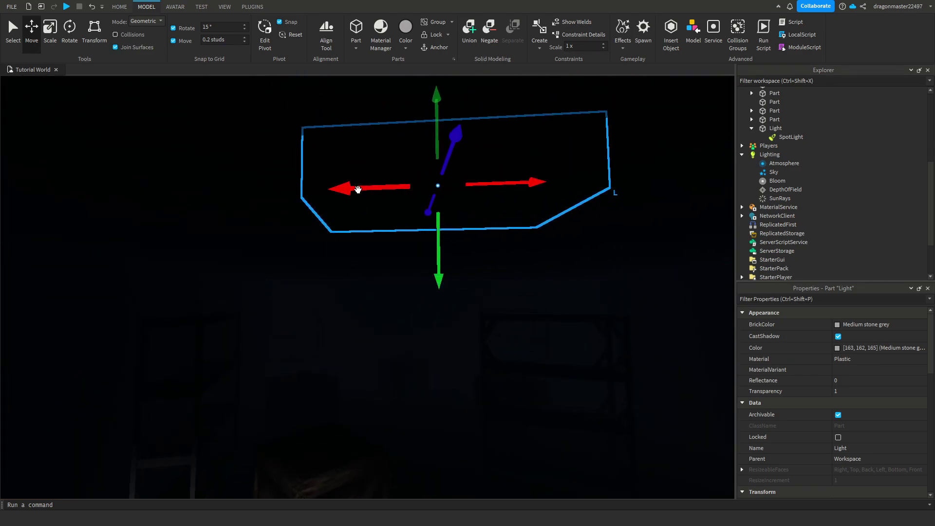
{"action": "left_click_drag", "start_coordinate": [358, 190], "coordinate": [364, 243]}
{"action": "right_click_drag", "start_coordinate": [364, 243], "coordinate": [363, 243]}
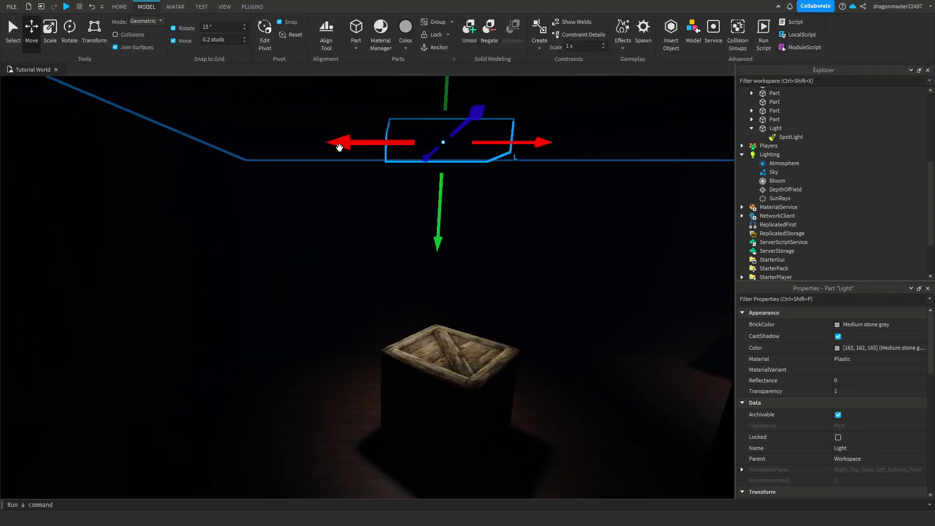
{"action": "right_click_drag", "start_coordinate": [340, 147], "coordinate": [285, 180]}
- Duplicate the Light over the crate and move the new copy above a nearby shelf
{"action": "right_click", "coordinate": [187, 154]}
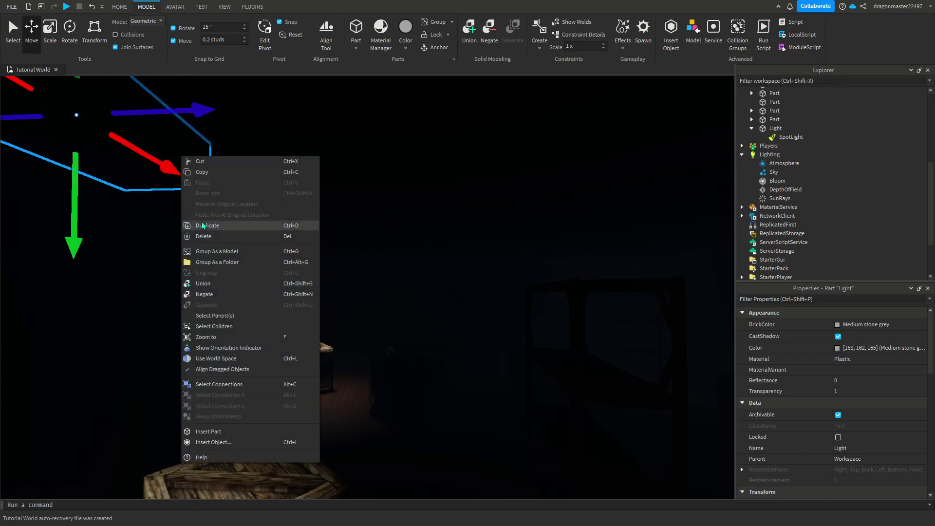
{"action": "left_click", "coordinate": [203, 225]}
{"action": "left_click_drag", "start_coordinate": [194, 118], "coordinate": [282, 151]}
{"action": "right_click_drag", "start_coordinate": [290, 154], "coordinate": [290, 154]}
{"action": "right_click_drag", "start_coordinate": [328, 201], "coordinate": [330, 200]}
- Duplicate the Light above the shelf and move the third copy over another shelf in the room
{"action": "right_click", "coordinate": [527, 162]}
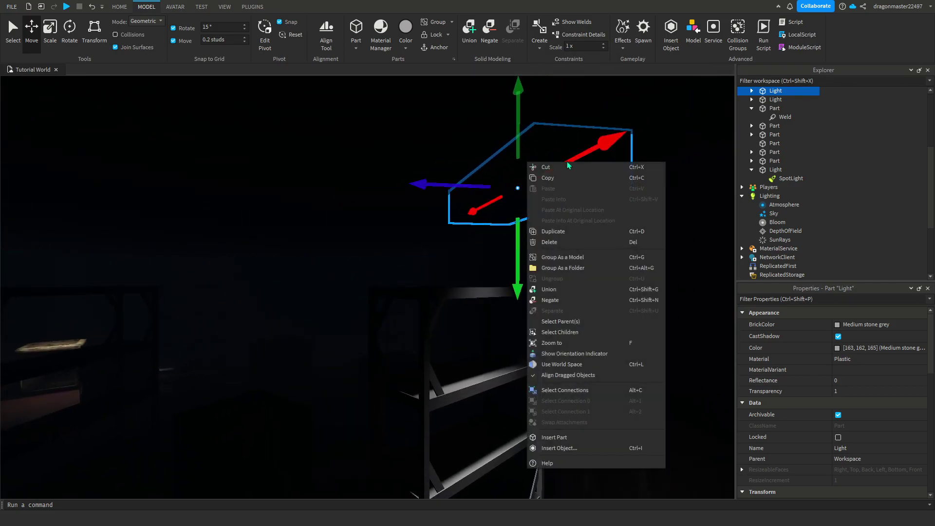
{"action": "left_click", "coordinate": [551, 232]}
{"action": "right_click_drag", "start_coordinate": [551, 232], "coordinate": [552, 231]}
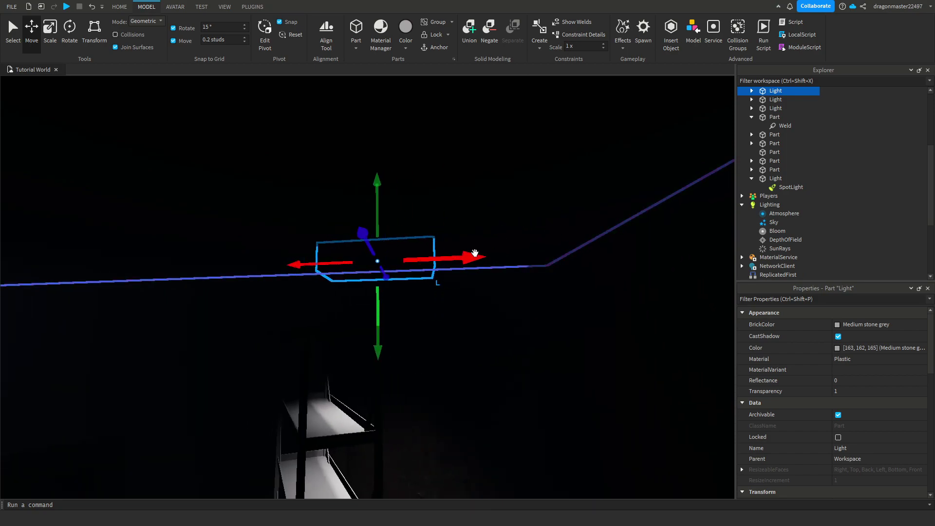
{"action": "key", "text": "a"}
{"action": "left_click_drag", "start_coordinate": [475, 253], "coordinate": [373, 314]}
{"action": "key", "text": "w"}
{"action": "mouse_move", "coordinate": [373, 315]}
{"action": "right_mouse_down"}
{"action": "mouse_move", "coordinate": [390, 302]}
{"action": "mouse_move", "coordinate": [371, 315]}
{"action": "right_mouse_up"}
{"action": "key", "text": "s"}
{"action": "key", "text": "w"}
{"action": "key", "text": "s"}
{"action": "key", "text": "w"}
{"action": "key", "text": "s"}
{"action": "scroll", "coordinate": [86, 140], "scroll_direction": "up", "scroll_amount": 2}
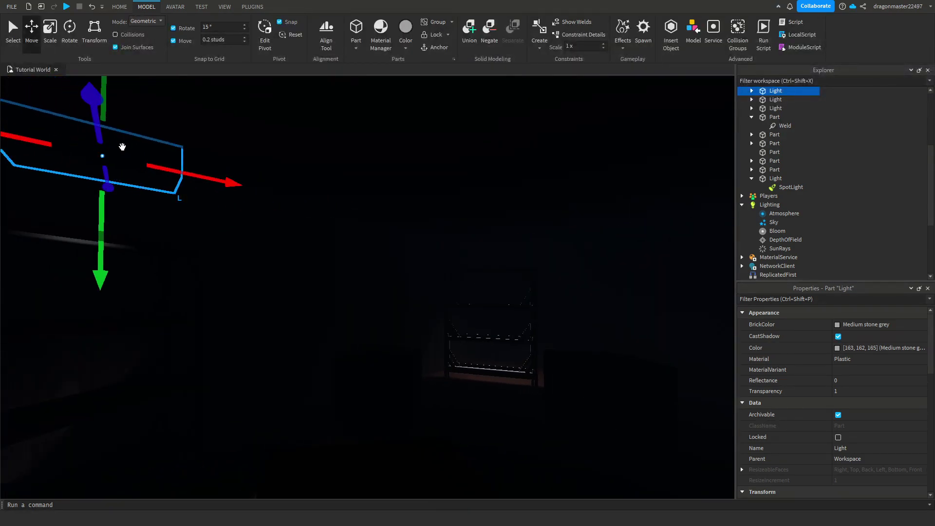
- Create a fourth copy of the Light and move it across the room beside the tall shelf
{"action": "right_click", "coordinate": [123, 147]}
{"action": "left_click", "coordinate": [160, 217]}
{"action": "right_click_drag", "start_coordinate": [202, 240], "coordinate": [260, 208]}
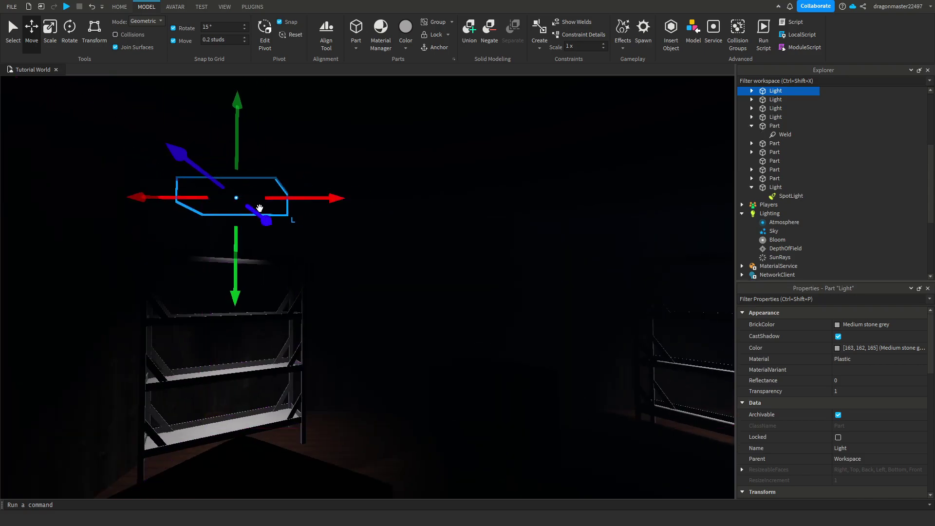
{"action": "key", "text": "d"}
{"action": "left_click_drag", "start_coordinate": [277, 202], "coordinate": [356, 217]}
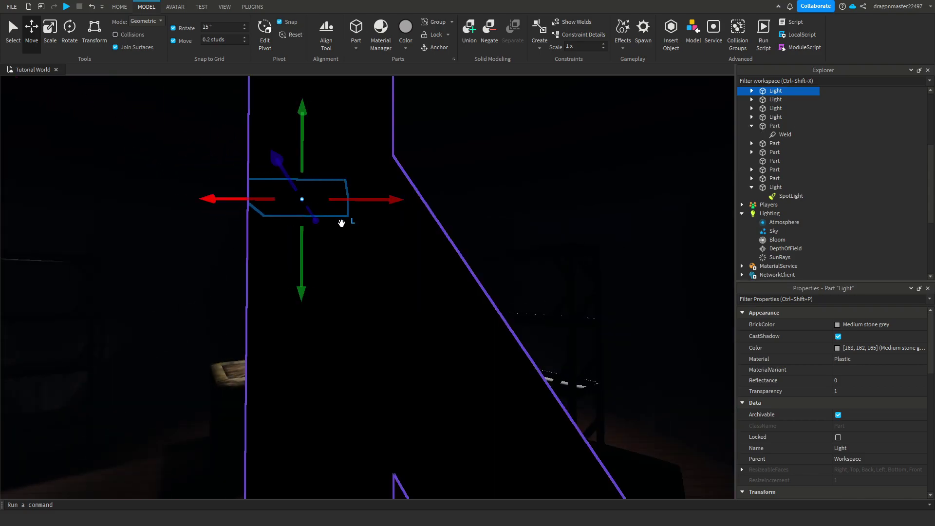
{"action": "right_click_drag", "start_coordinate": [342, 223], "coordinate": [332, 224]}
{"action": "key", "text": "s"}
{"action": "left_click_drag", "start_coordinate": [426, 223], "coordinate": [297, 215]}
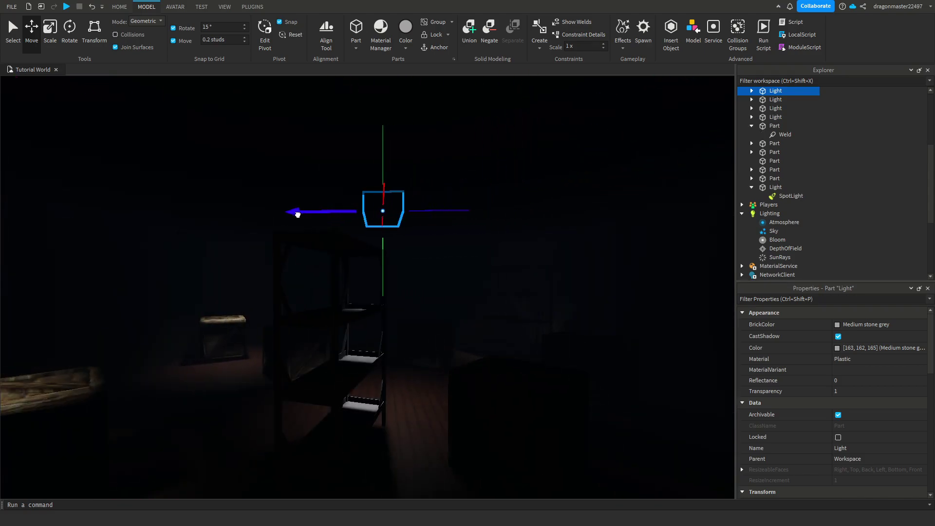
- Examine the room from outside and inside, checking the combined lighting on crates, shelves and floor
{"action": "key", "text": "w"}
{"action": "right_click_drag", "start_coordinate": [312, 212], "coordinate": [314, 211]}
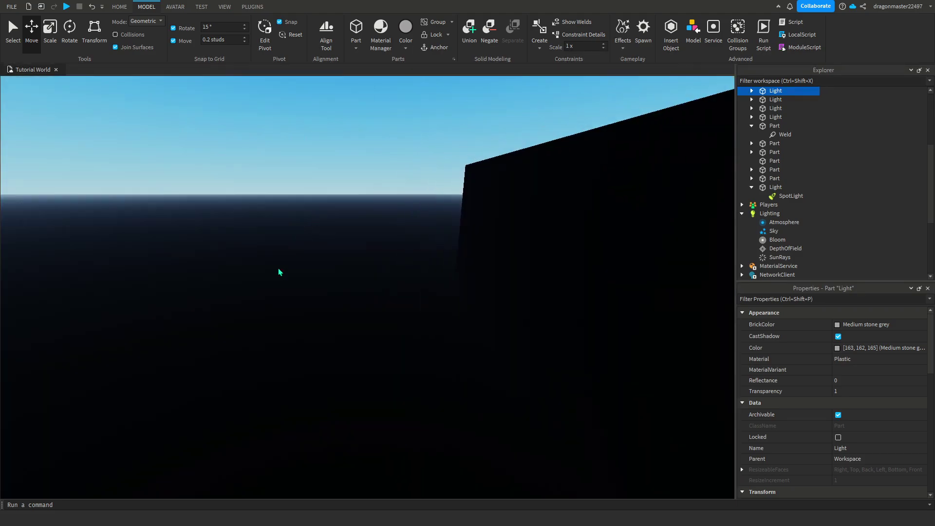
{"action": "left_click", "coordinate": [262, 285]}
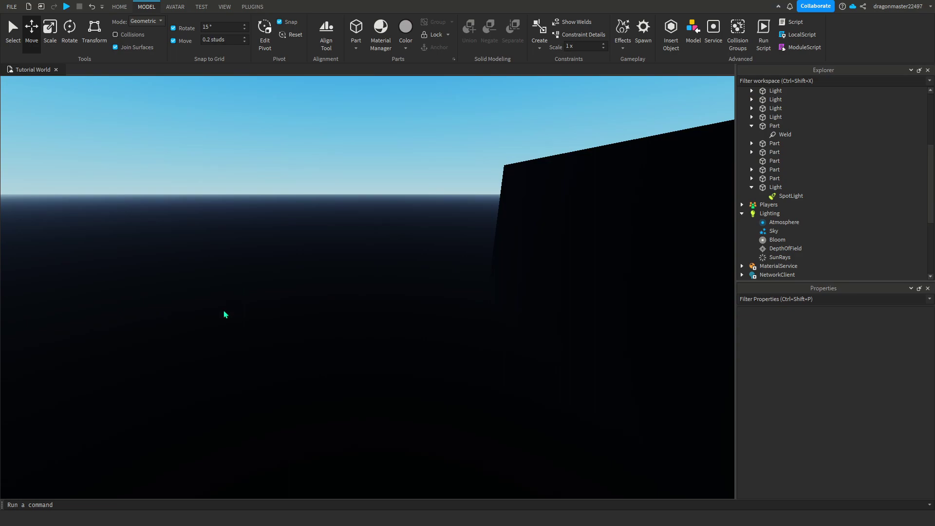
{"action": "scroll", "coordinate": [538, 384], "scroll_direction": "up", "scroll_amount": 8}
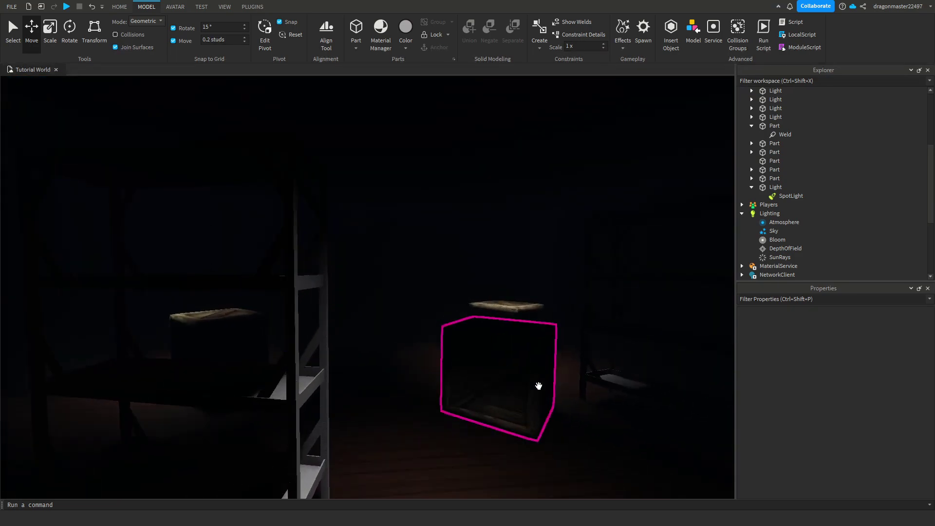
{"action": "scroll", "coordinate": [539, 386], "scroll_direction": "up", "scroll_amount": 6}
{"action": "right_click_drag", "start_coordinate": [536, 364], "coordinate": [537, 363]}
{"action": "scroll", "coordinate": [538, 365], "scroll_direction": "down", "scroll_amount": 5}
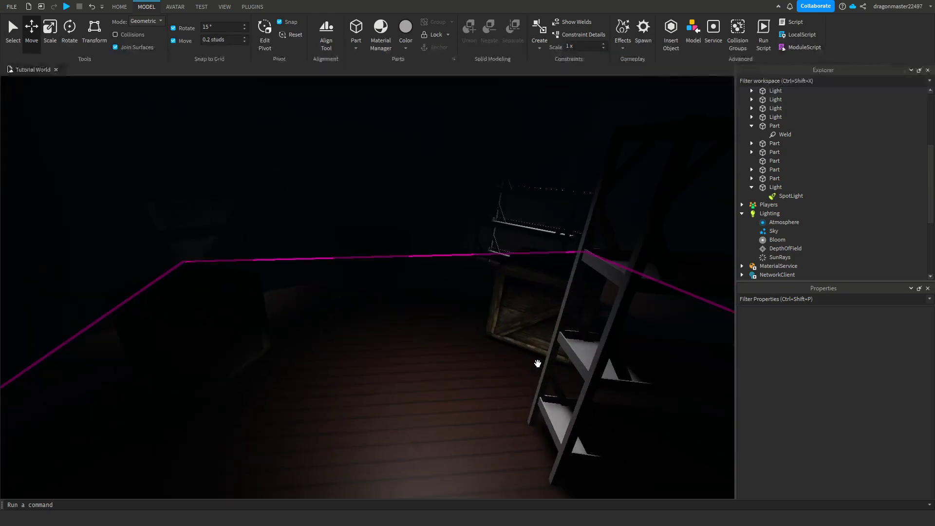
- Generate an R15 masculine rig of My Avatar inside the dark room
{"action": "left_click", "coordinate": [176, 6]}
{"action": "right_click", "coordinate": [161, 3]}
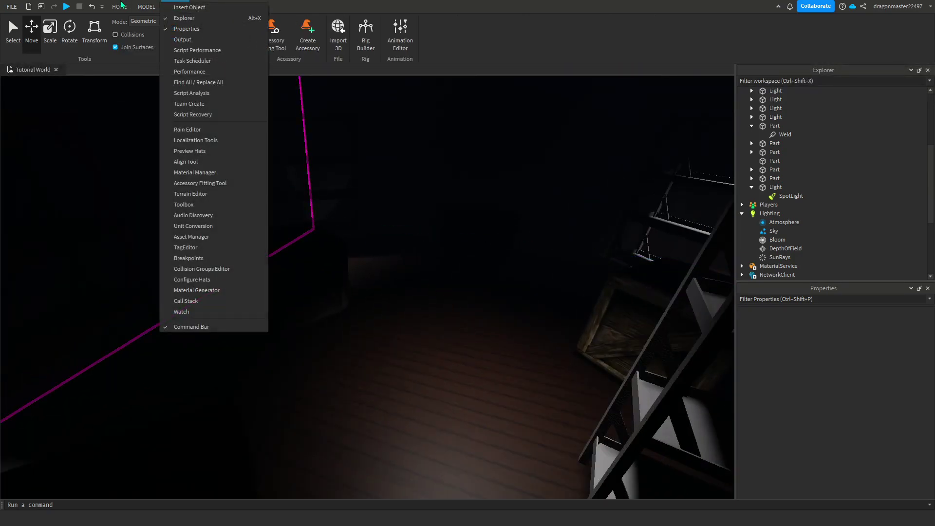
{"action": "left_click", "coordinate": [121, 5]}
{"action": "left_click", "coordinate": [176, 7]}
{"action": "left_click", "coordinate": [365, 40]}
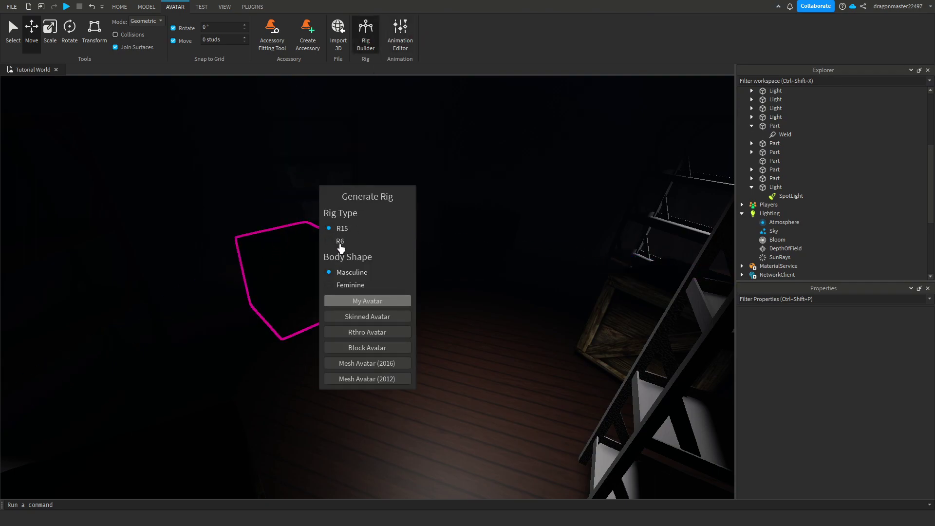
{"action": "left_click", "coordinate": [374, 309]}
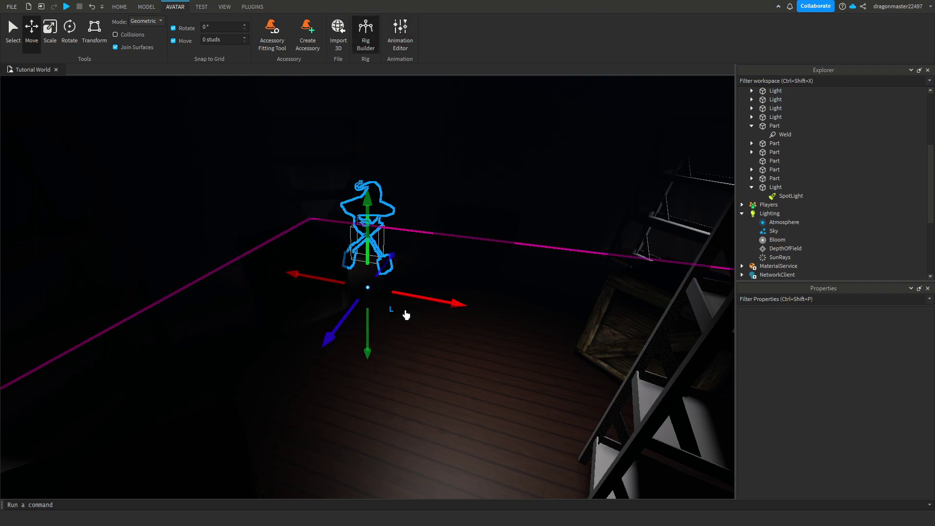
- Lower the rig to the wooden floor, view it under the room's lighting, and delete it
{"action": "scroll", "coordinate": [411, 287], "scroll_direction": "up", "scroll_amount": 3}
{"action": "scroll", "coordinate": [373, 265], "scroll_direction": "down", "scroll_amount": 3}
{"action": "left_click_drag", "start_coordinate": [372, 265], "coordinate": [356, 311]}
{"action": "scroll", "coordinate": [357, 311], "scroll_direction": "up", "scroll_amount": 3}
{"action": "right_click_drag", "start_coordinate": [357, 311], "coordinate": [358, 311]}
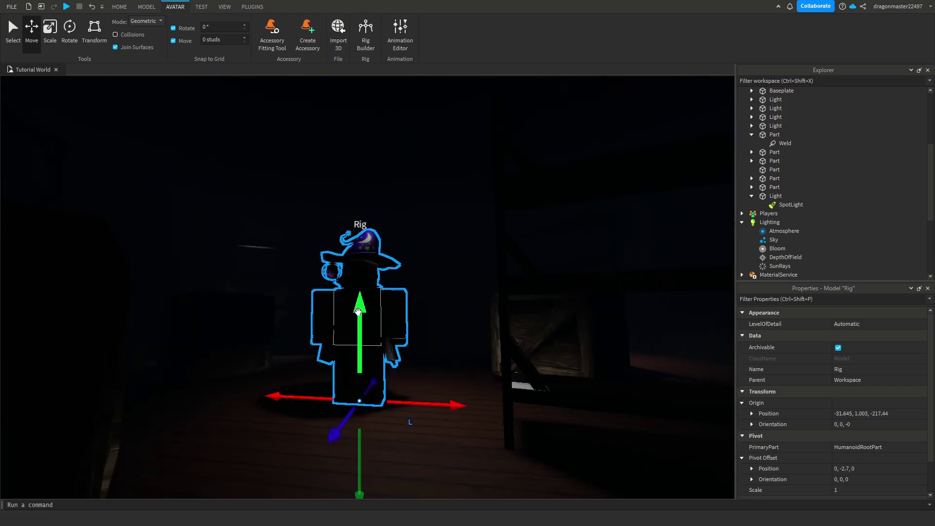
{"action": "key", "text": "Delete"}
- Play-test the room from the current camera position with Play Here, walk the character forward, and stop the test
{"action": "scroll", "coordinate": [370, 290], "scroll_direction": "up", "scroll_amount": 3}
{"action": "left_click", "coordinate": [119, 7]}
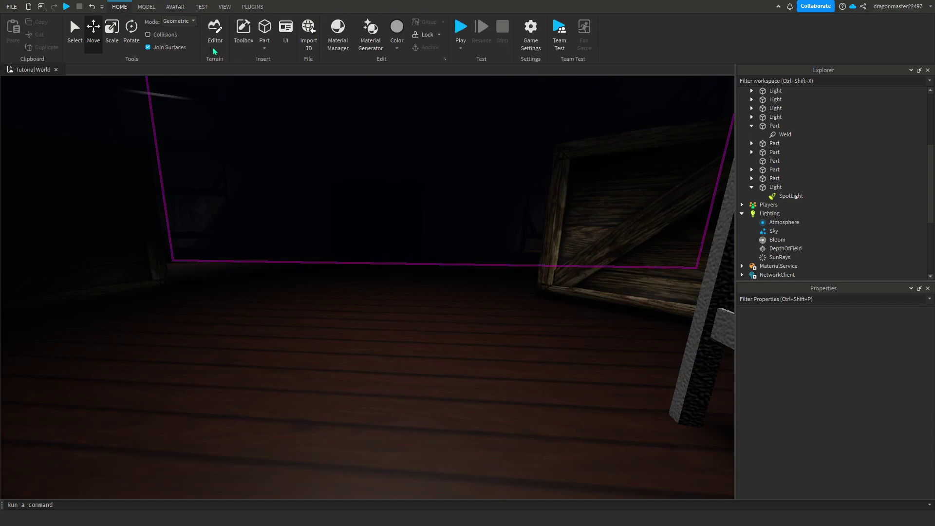
{"action": "left_click", "coordinate": [460, 48]}
{"action": "left_click", "coordinate": [468, 70]}
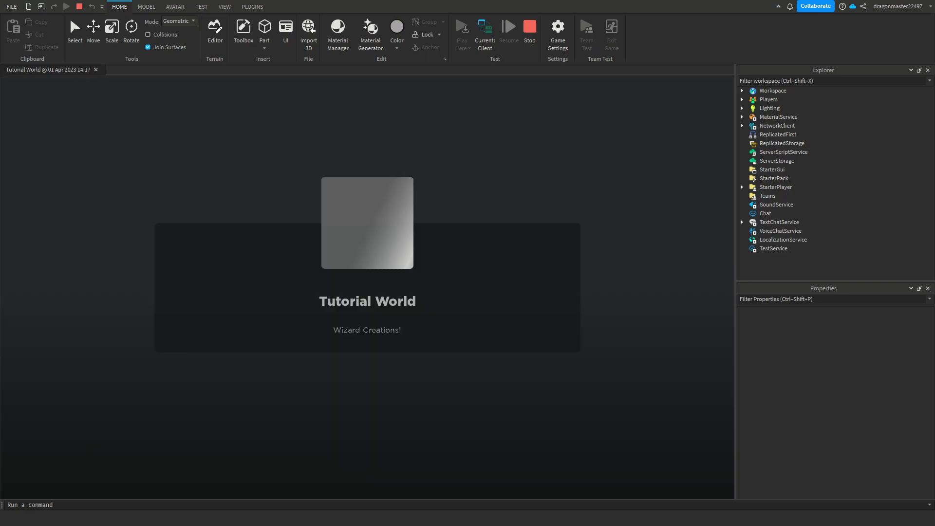
{"action": "key", "text": "w"}
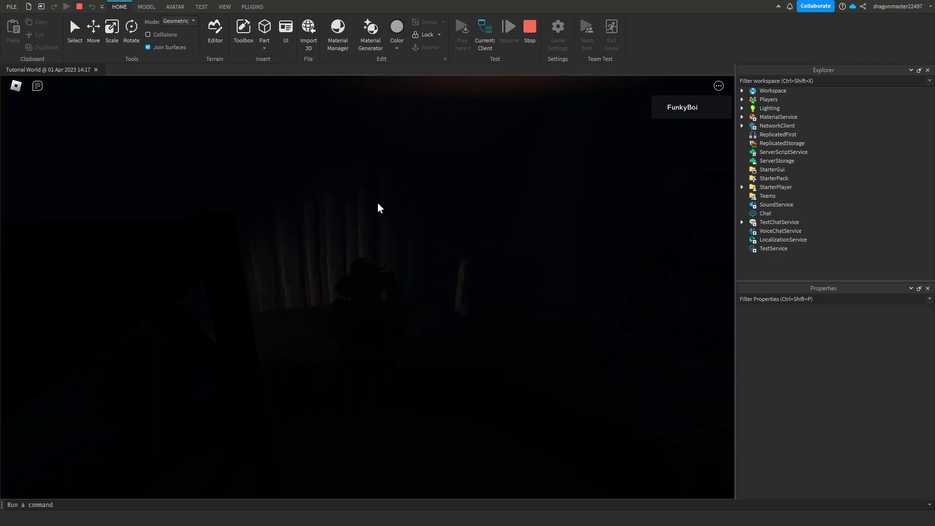
{"action": "key", "text": "Escape"}
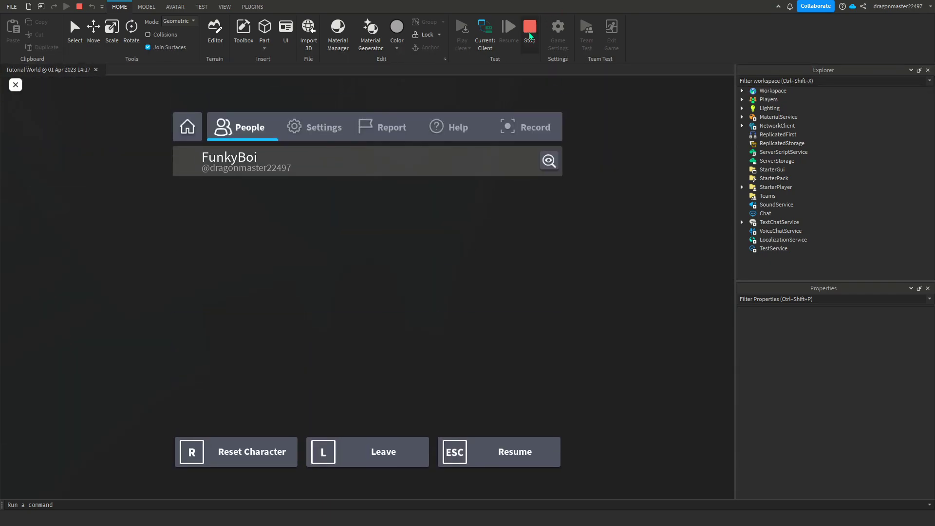
{"action": "left_click", "coordinate": [530, 32]}
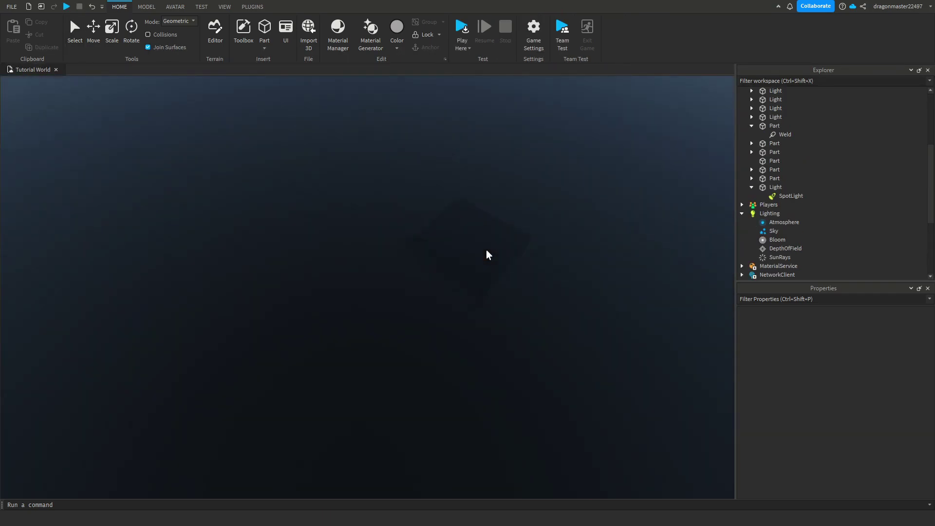
- Select all of the room's parts, crates, shelves and lights except the baseplate, anchor them, and clear the selection
{"action": "right_click_drag", "start_coordinate": [486, 255], "coordinate": [279, 196]}
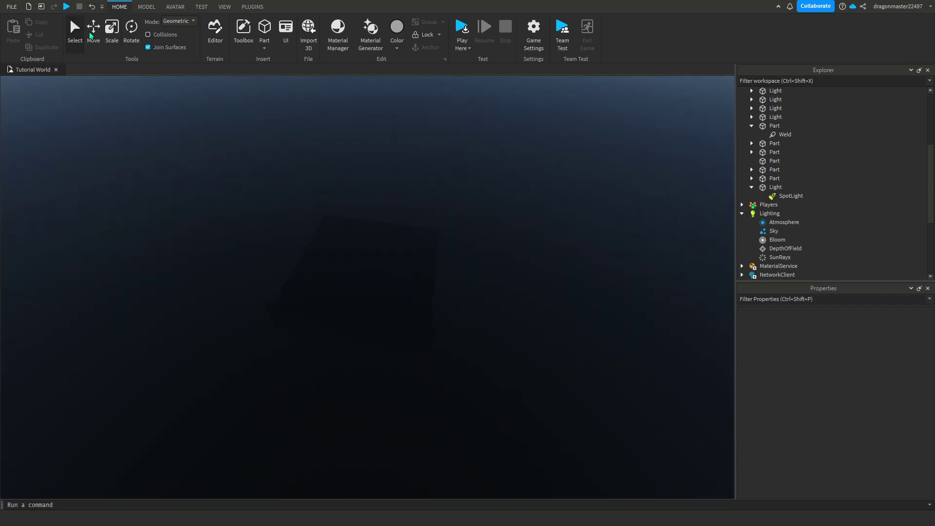
{"action": "left_click_drag", "start_coordinate": [228, 144], "coordinate": [534, 405]}
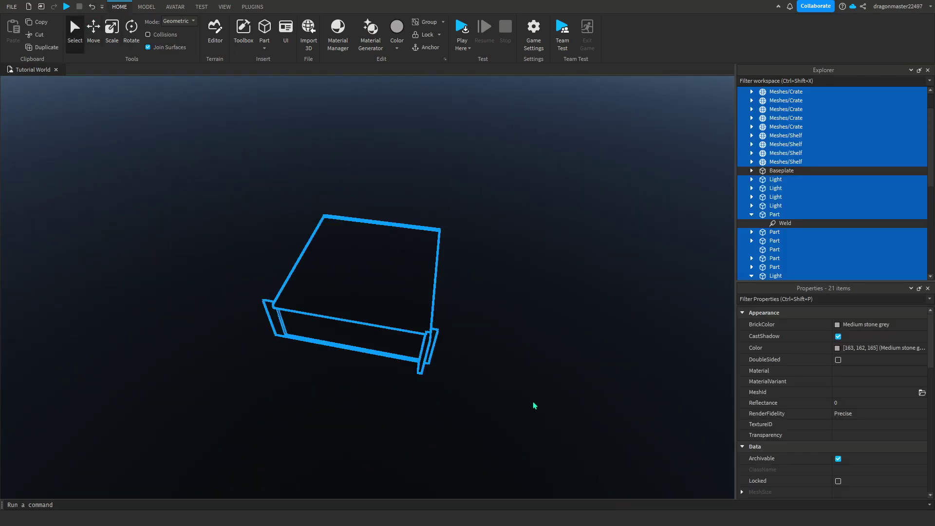
{"action": "left_click", "coordinate": [544, 127]}
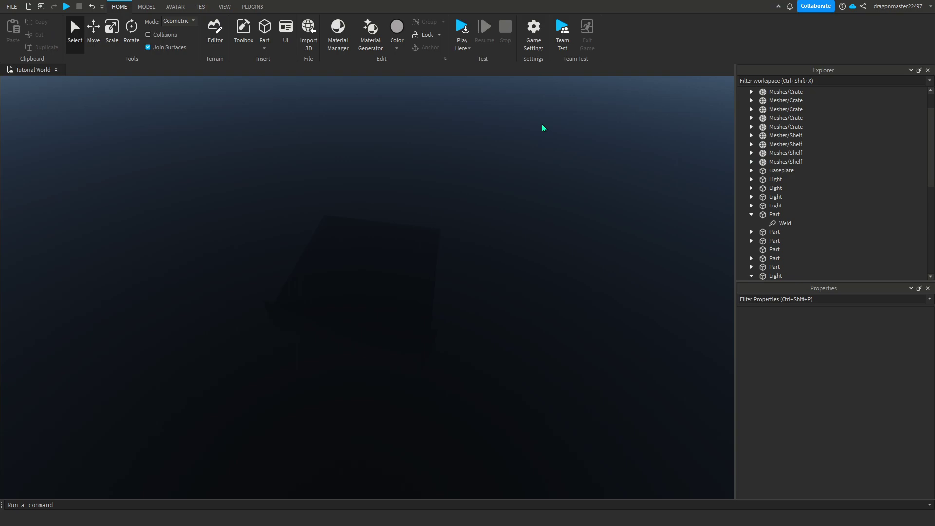
- Look around the room's interior and reselect all of its objects to check that they are anchored
{"action": "scroll", "coordinate": [480, 200], "scroll_direction": "up", "scroll_amount": 10}
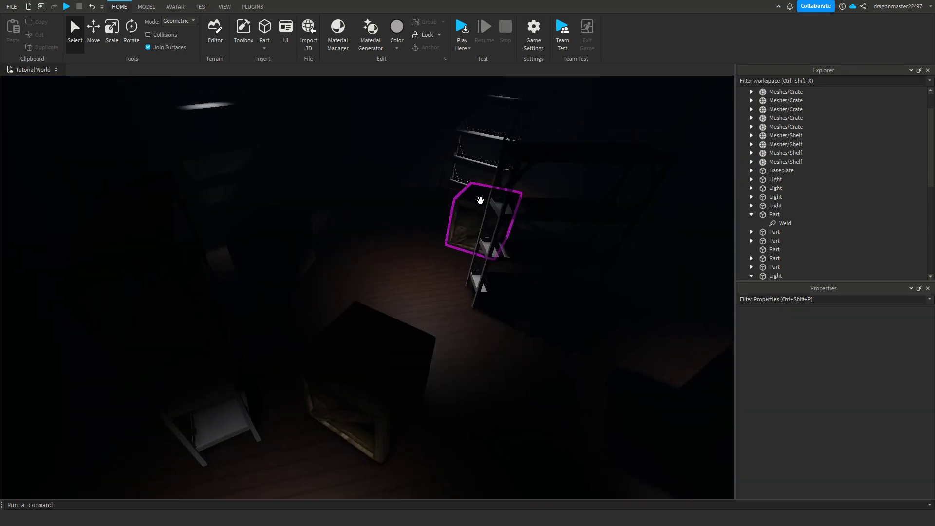
{"action": "right_click_drag", "start_coordinate": [480, 201], "coordinate": [479, 200]}
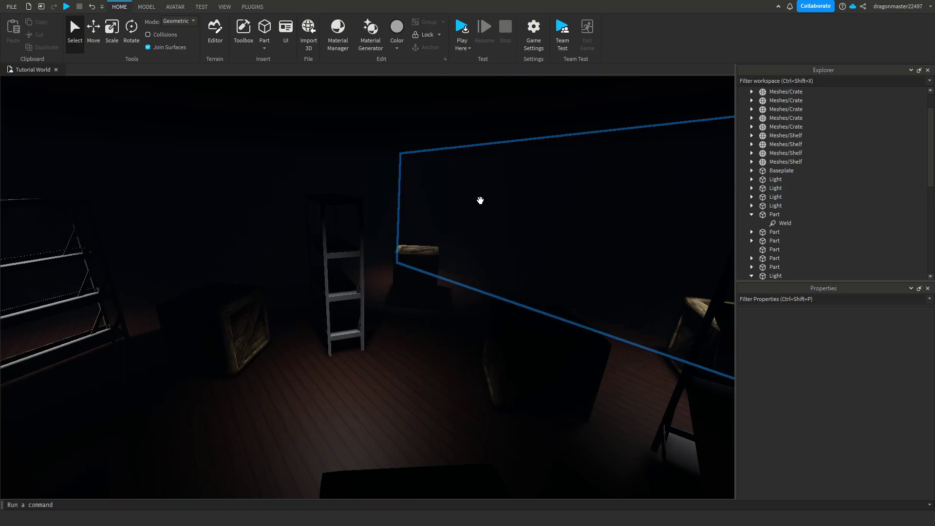
{"action": "right_click_drag", "start_coordinate": [408, 148], "coordinate": [408, 148]}
{"action": "scroll", "coordinate": [408, 148], "scroll_direction": "down", "scroll_amount": 10}
{"action": "left_click_drag", "start_coordinate": [275, 103], "coordinate": [451, 277]}
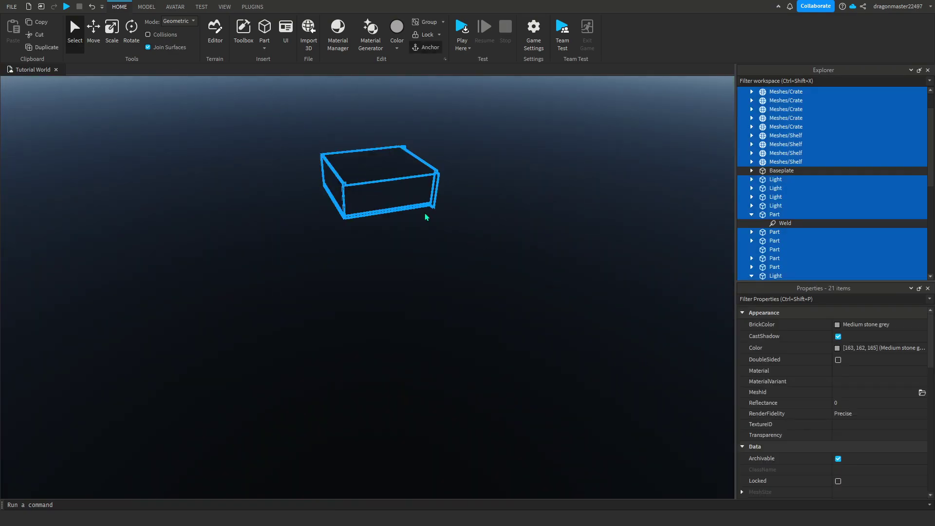
{"action": "left_click", "coordinate": [281, 107]}
{"action": "key", "text": "f"}
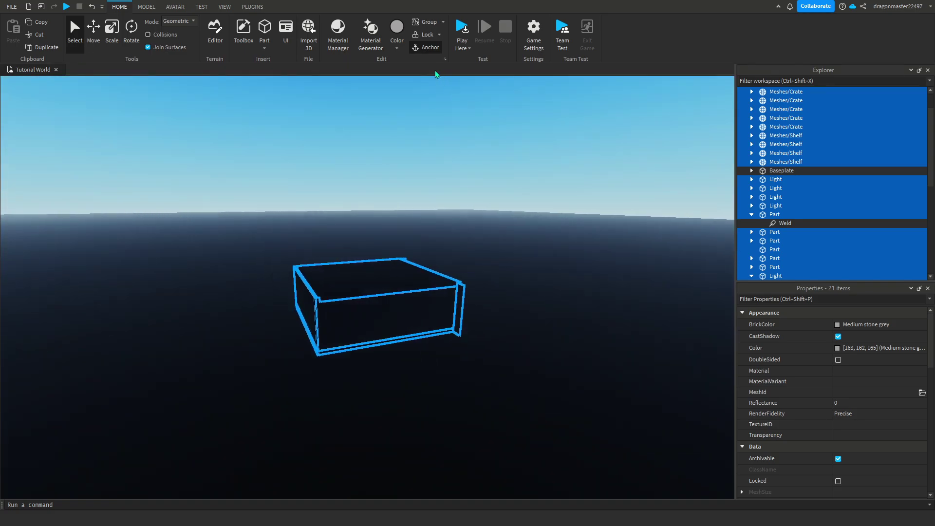
{"action": "scroll", "coordinate": [512, 98], "scroll_direction": "up", "scroll_amount": 10}
{"action": "left_click", "coordinate": [512, 102]}
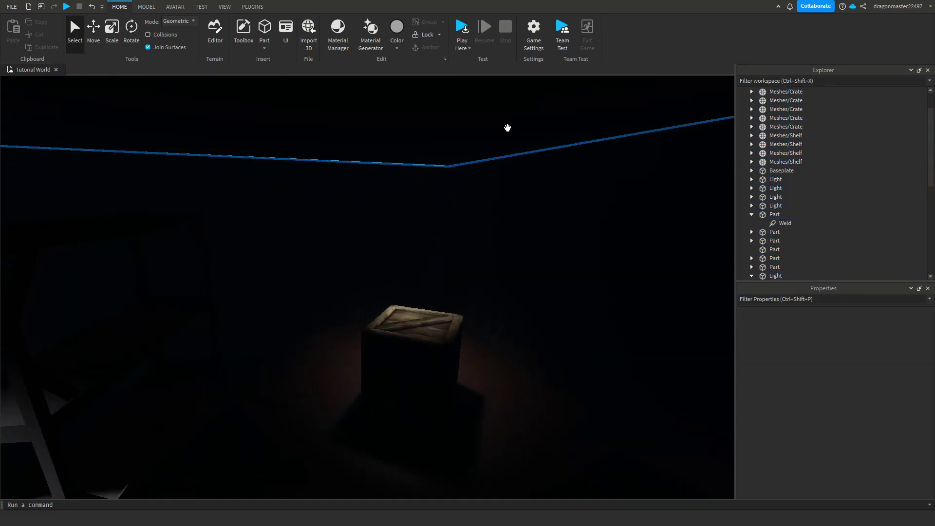
- Run the simulation without a character, view the room from inside and outside, and stop it
{"action": "left_click", "coordinate": [462, 47]}
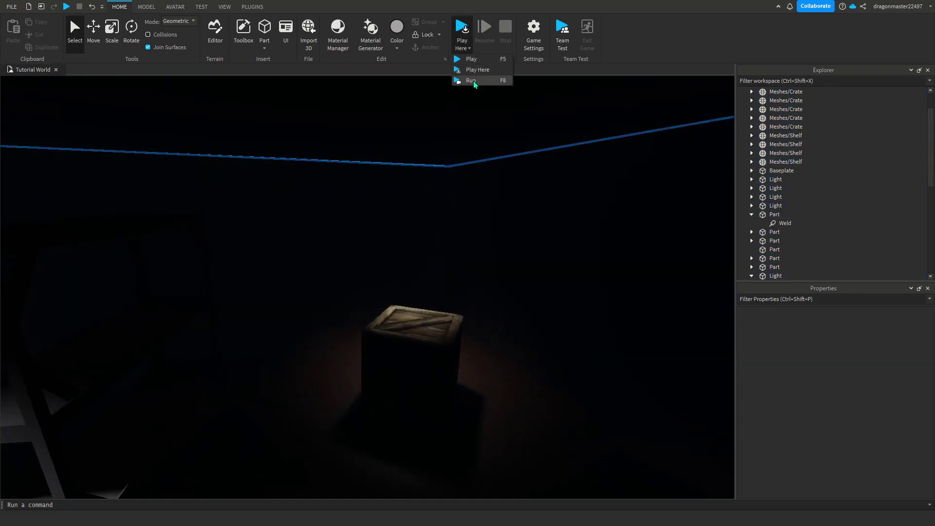
{"action": "left_click", "coordinate": [472, 81]}
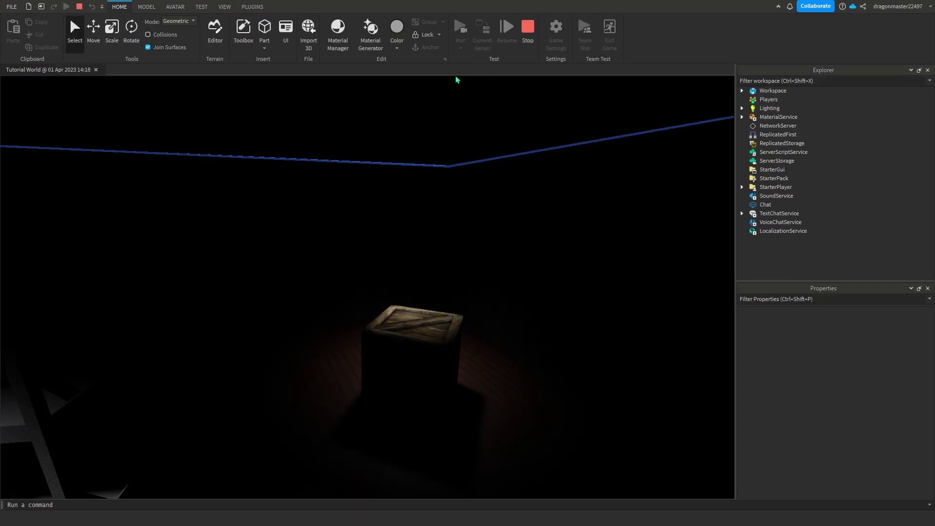
{"action": "right_click_drag", "start_coordinate": [467, 393], "coordinate": [440, 383]}
{"action": "key", "text": "s"}
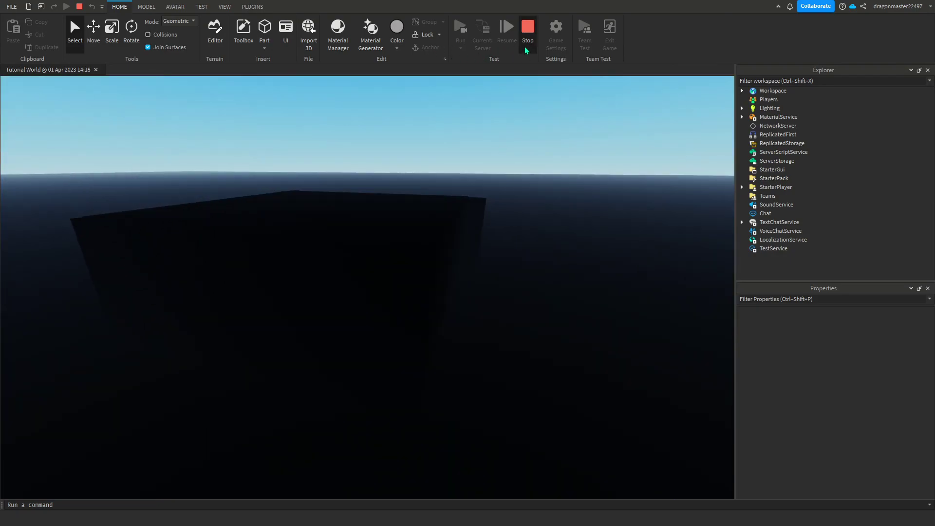
{"action": "left_click", "coordinate": [527, 29]}
- Examine the finished room from inside and outside, checking the spotlit crates, shelves, floor and enclosing walls
{"action": "scroll", "coordinate": [552, 254], "scroll_direction": "down", "scroll_amount": 5}
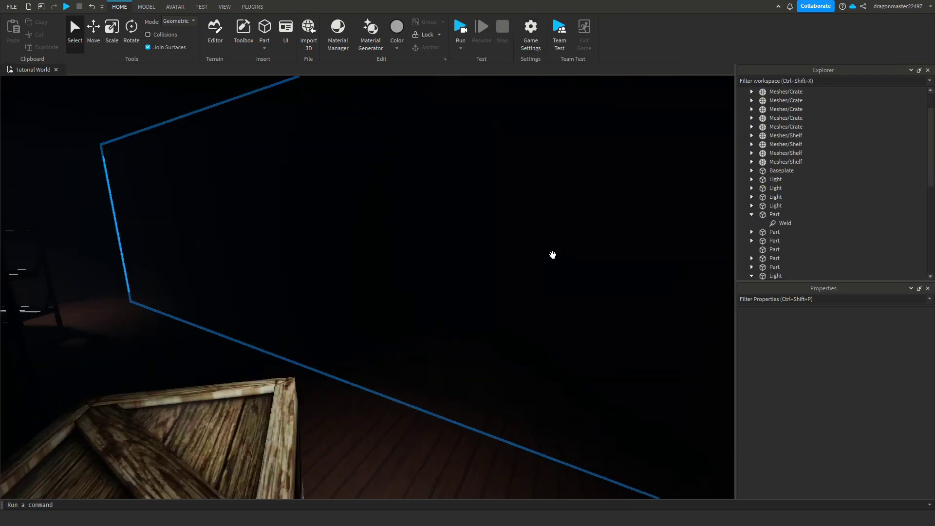
{"action": "scroll", "coordinate": [553, 255], "scroll_direction": "up", "scroll_amount": 10}
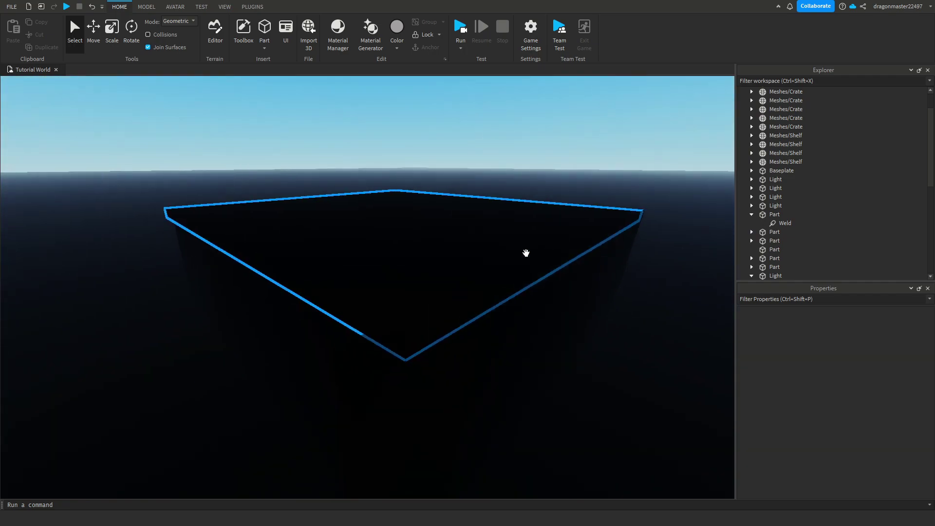
{"action": "scroll", "coordinate": [526, 253], "scroll_direction": "down", "scroll_amount": 8}
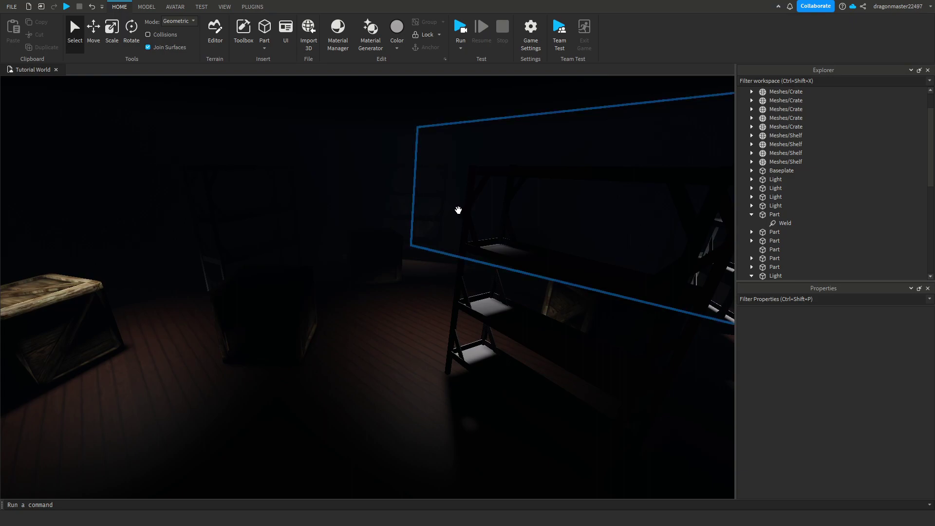
{"action": "scroll", "coordinate": [459, 210], "scroll_direction": "down", "scroll_amount": 8}
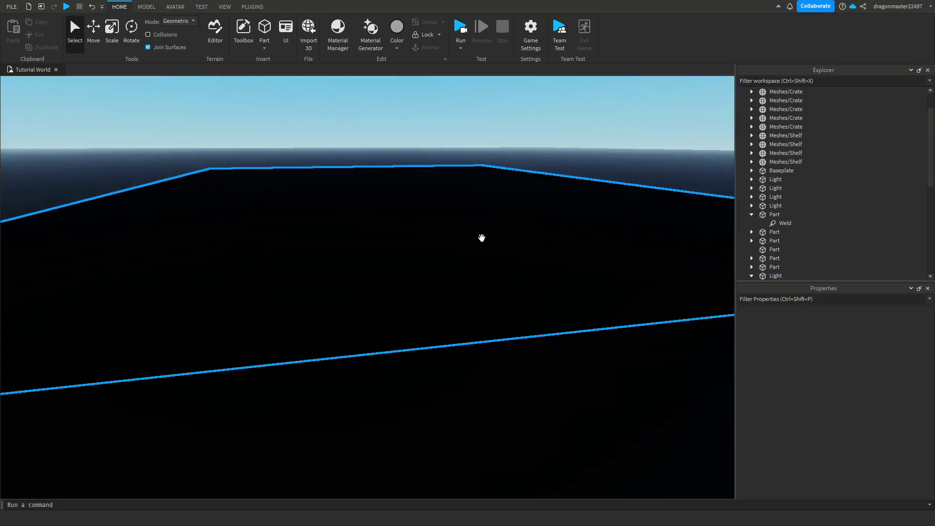
{"action": "key", "text": "w"}
{"action": "right_click_drag", "start_coordinate": [484, 234], "coordinate": [487, 229]}
{"action": "key", "text": "d"}
{"action": "scroll", "coordinate": [487, 228], "scroll_direction": "down", "scroll_amount": 6}
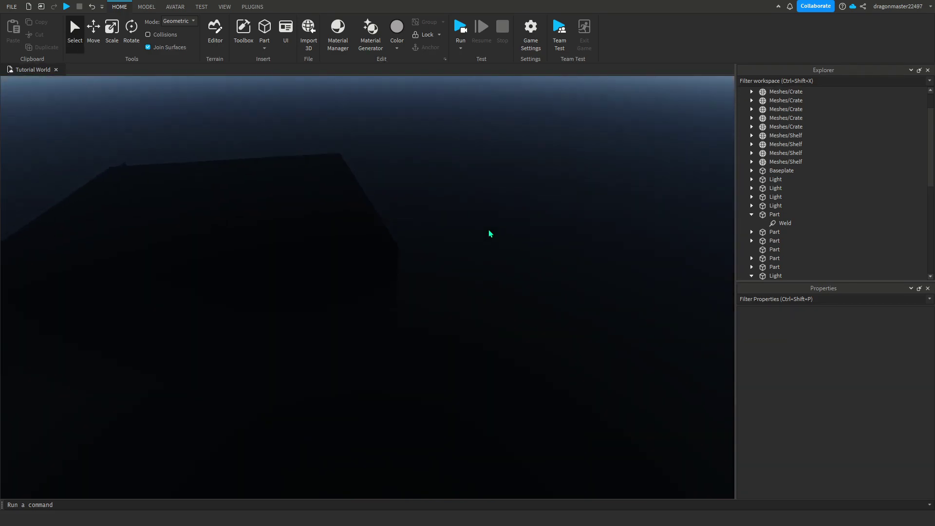
{"action": "scroll", "coordinate": [521, 187], "scroll_direction": "up", "scroll_amount": 2}
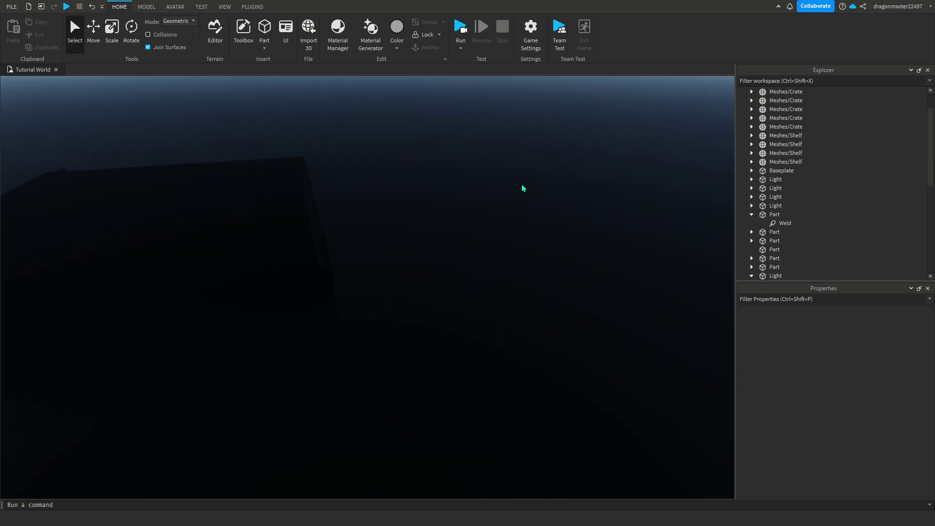
{"action": "right_click_drag", "start_coordinate": [521, 279], "coordinate": [521, 278]}
{"action": "scroll", "coordinate": [521, 278], "scroll_direction": "up", "scroll_amount": 5}
{"action": "scroll", "coordinate": [521, 279], "scroll_direction": "up", "scroll_amount": 10}
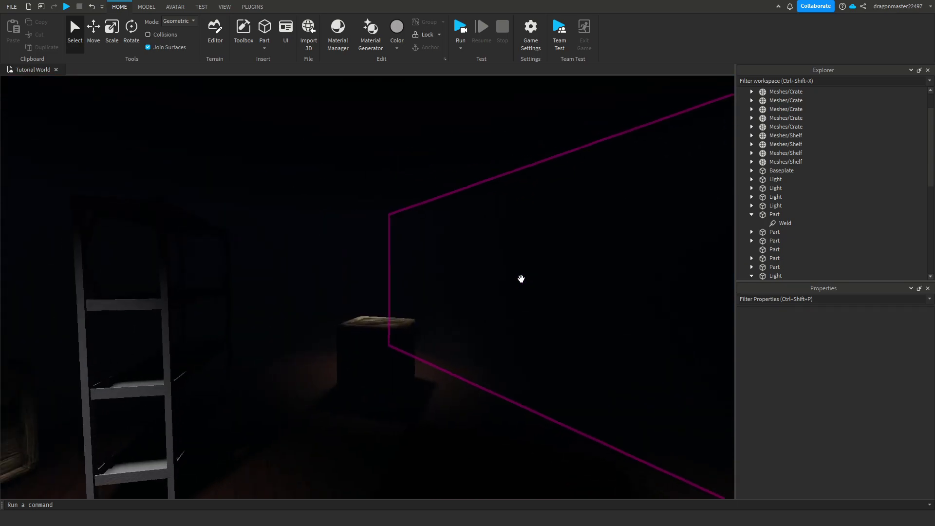